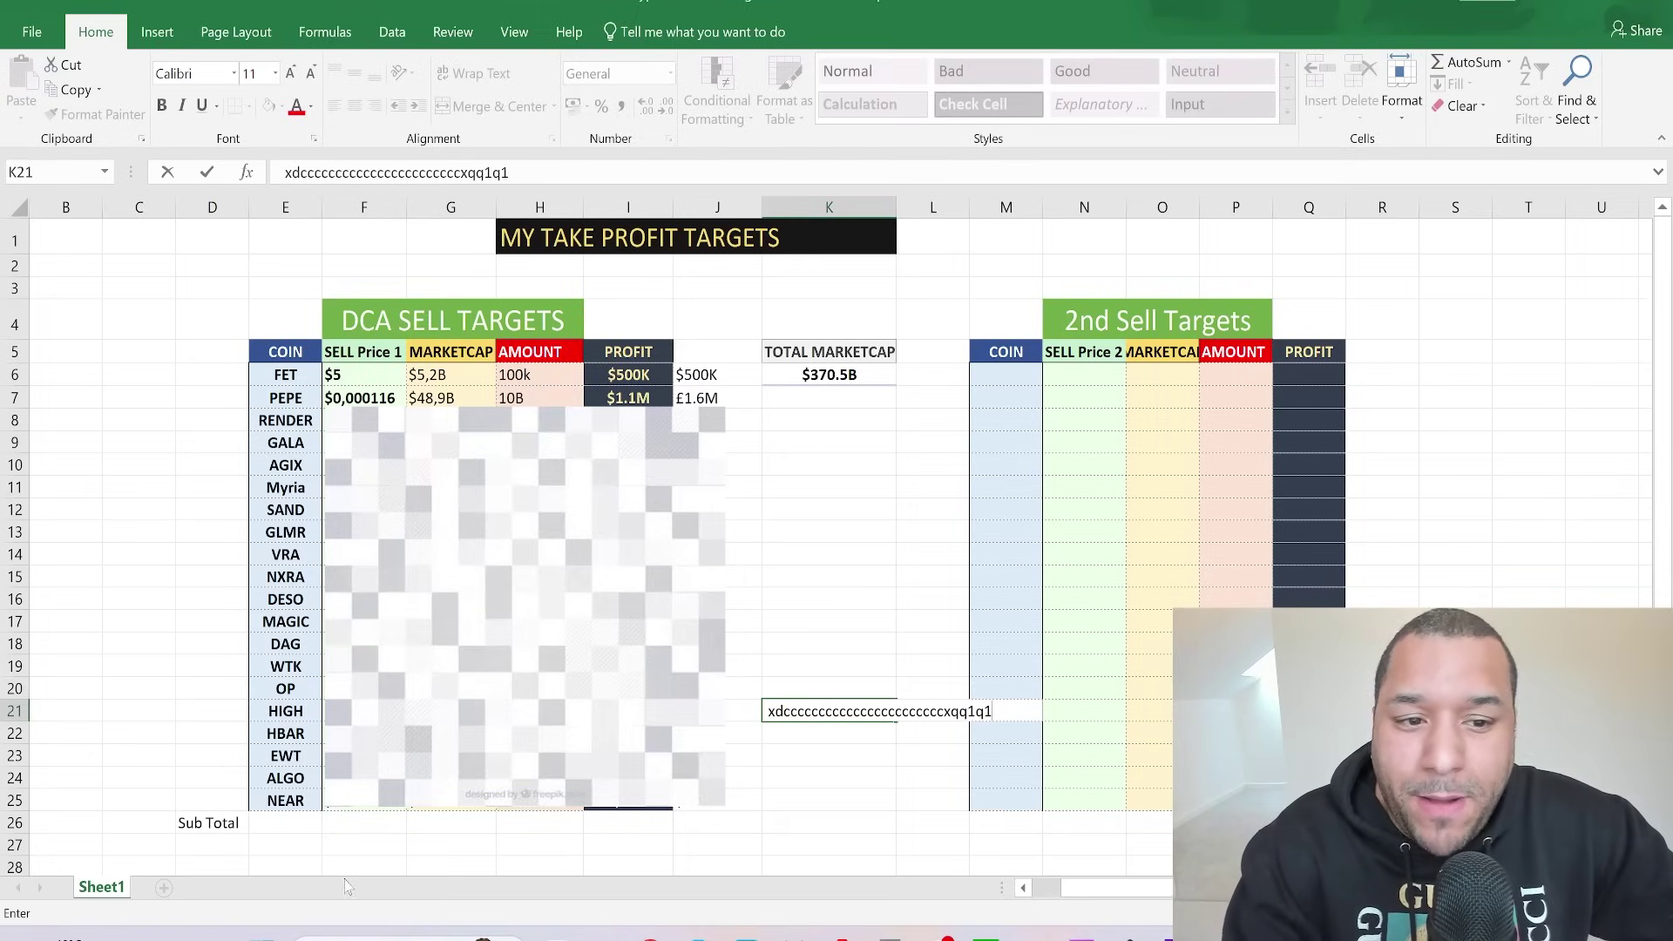
Step: Review the coin list in the DCA sell targets table, starting with the FET and PEPE entries
click(351, 376)
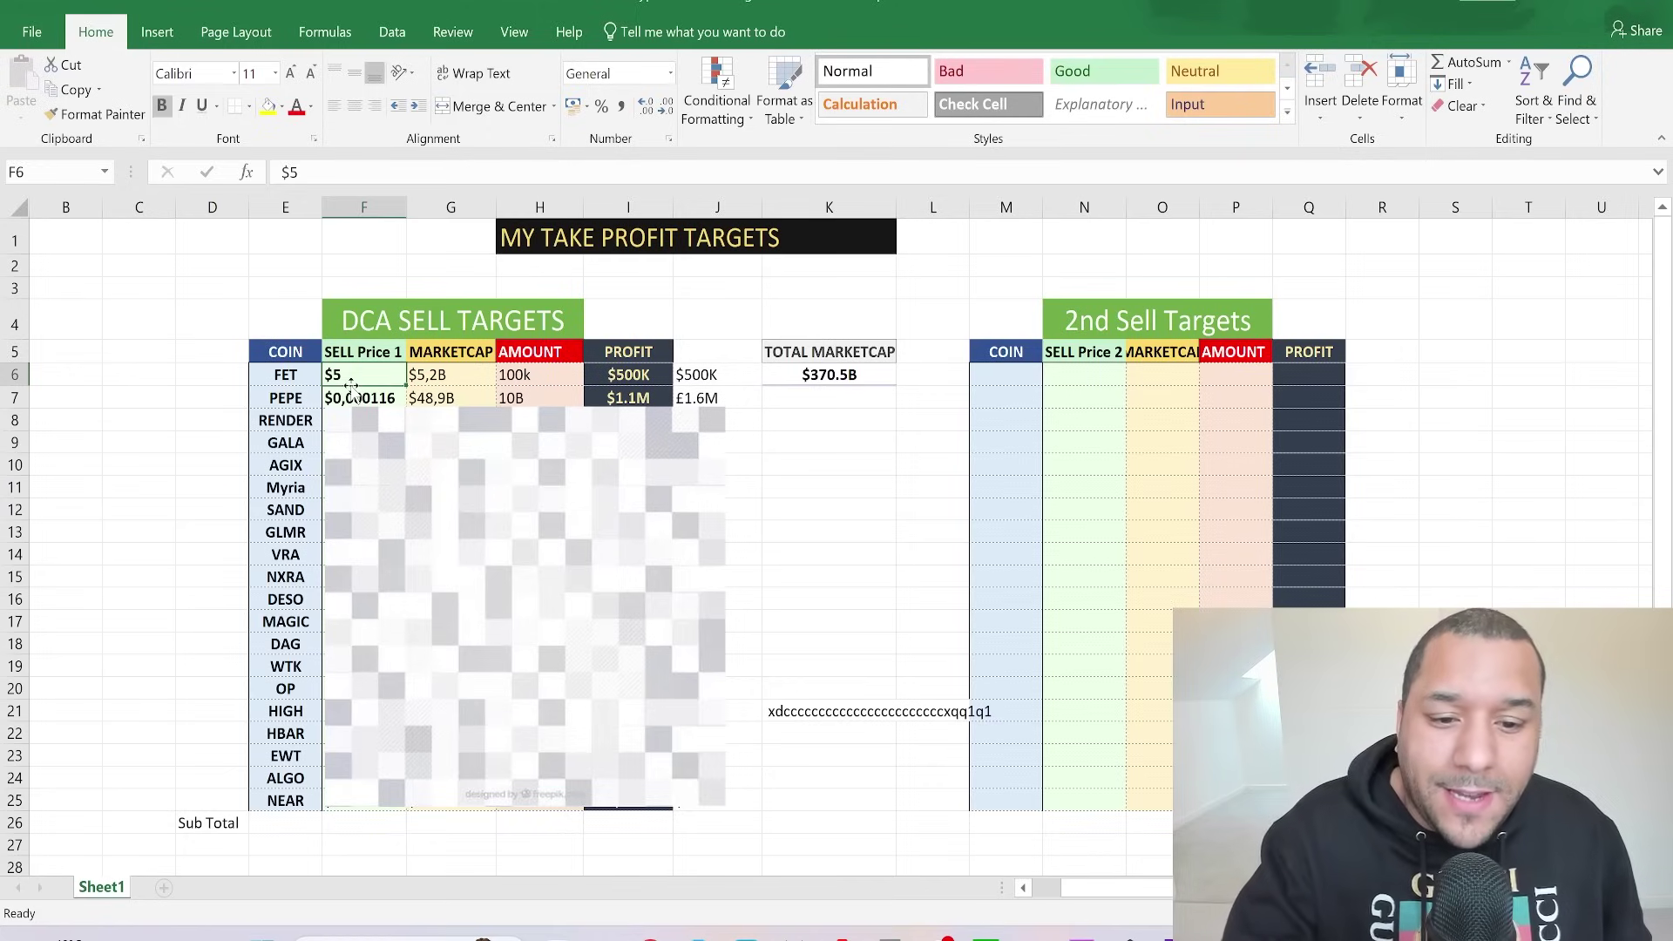
drag(296, 375, 288, 806)
click(216, 735)
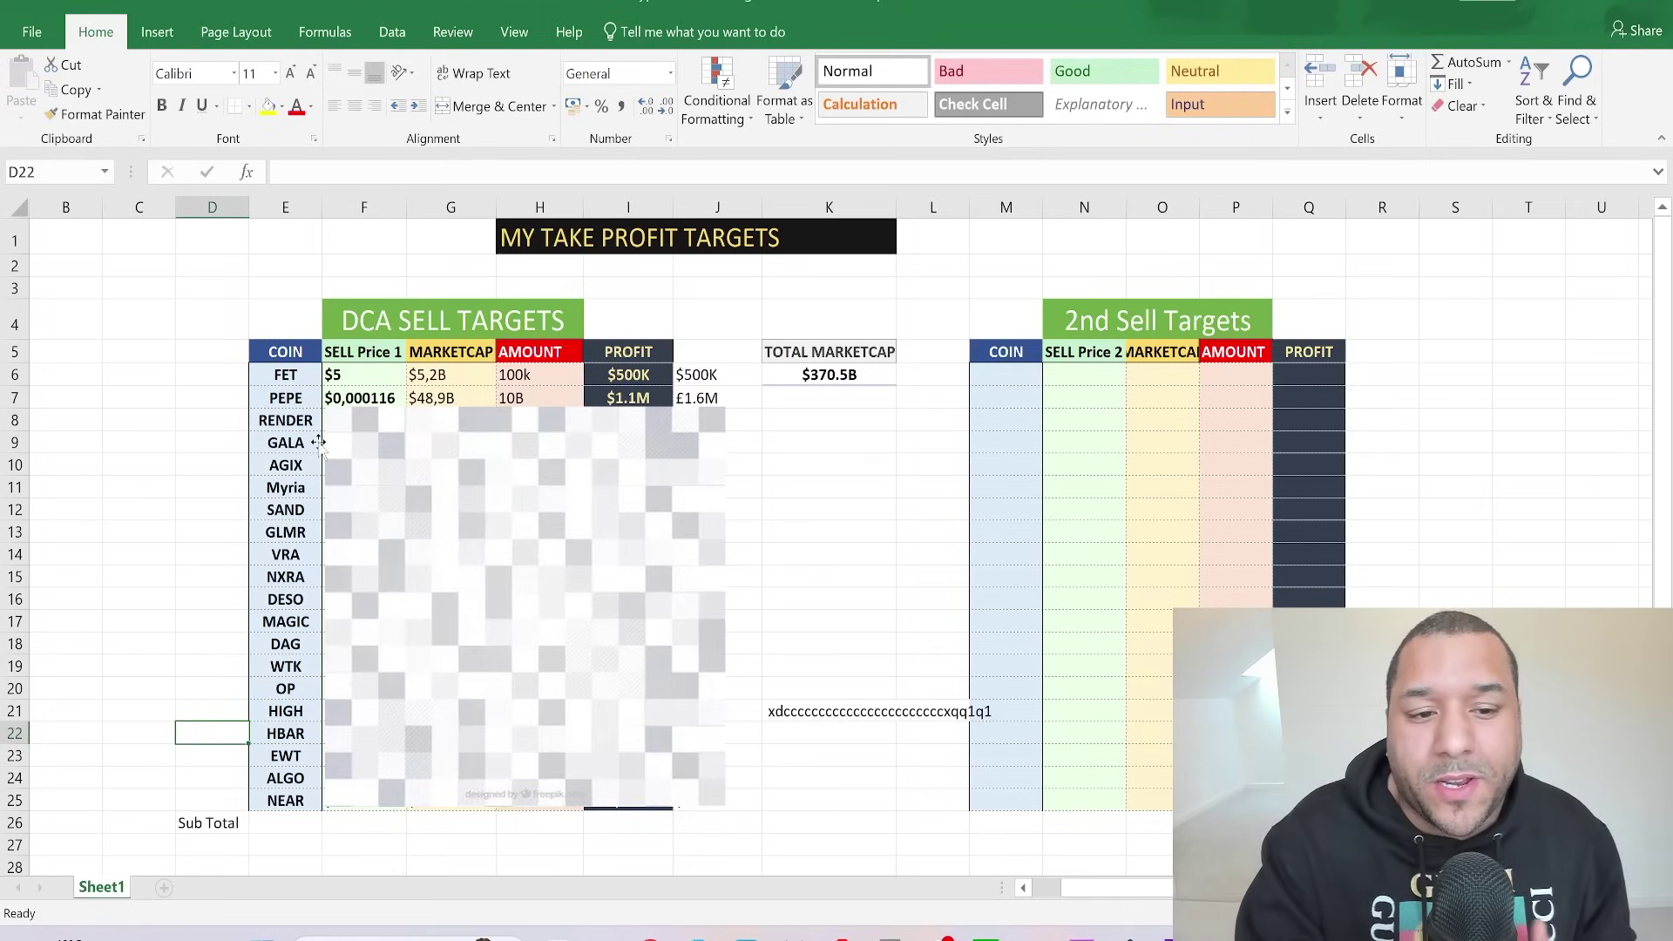
click(288, 381)
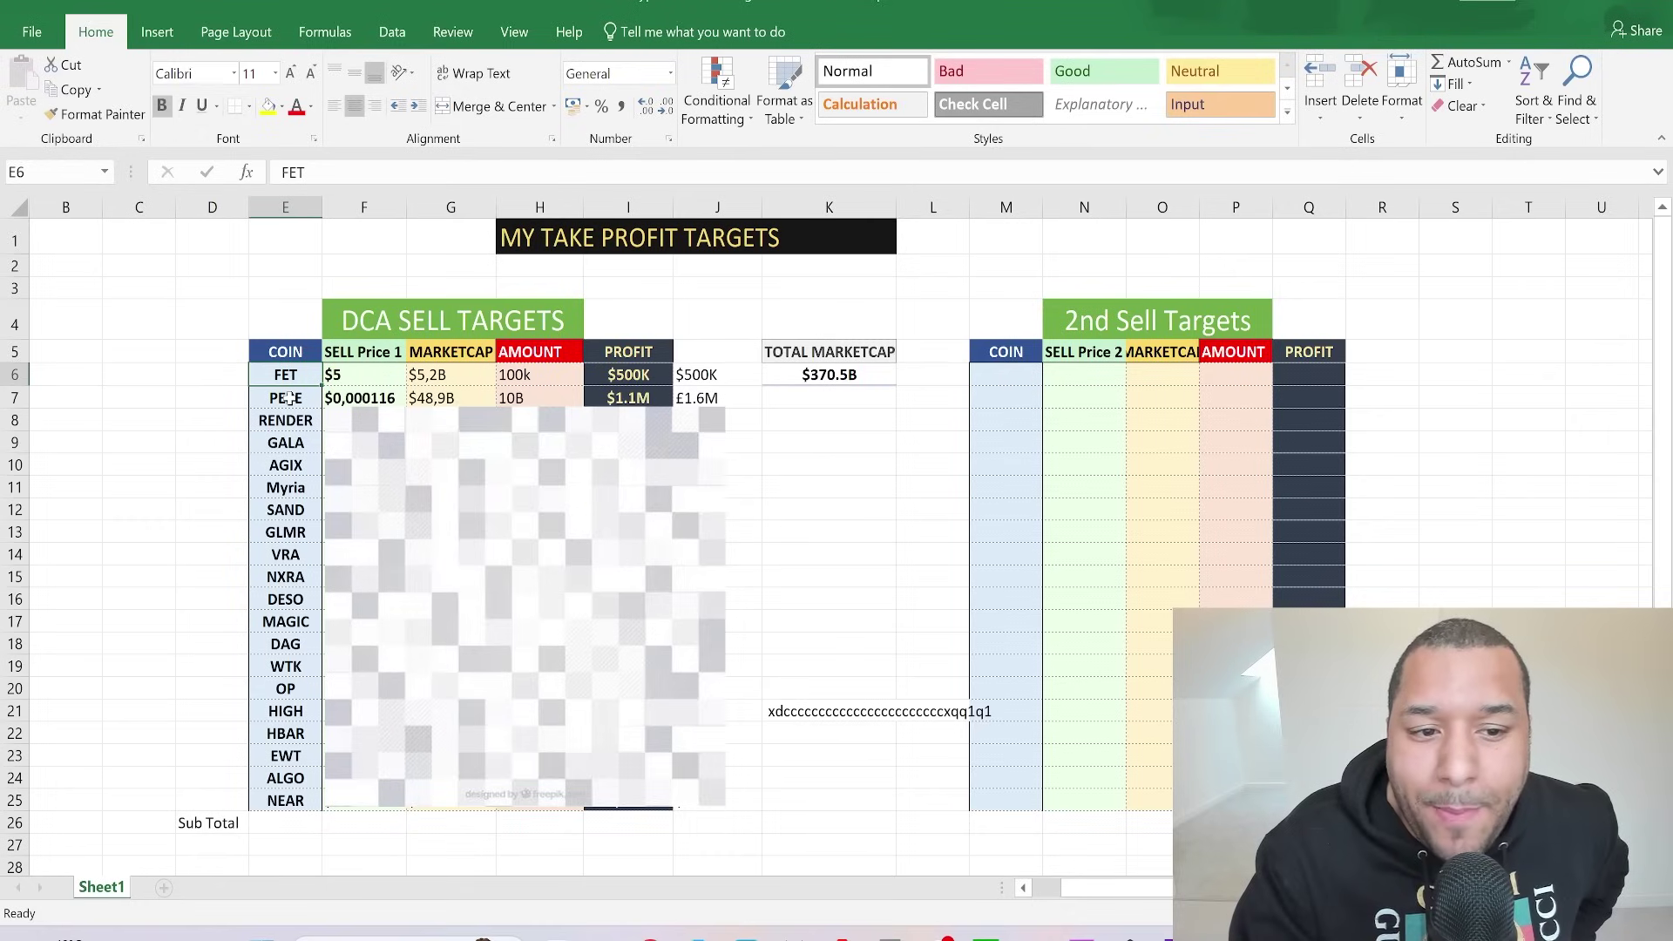
click(289, 398)
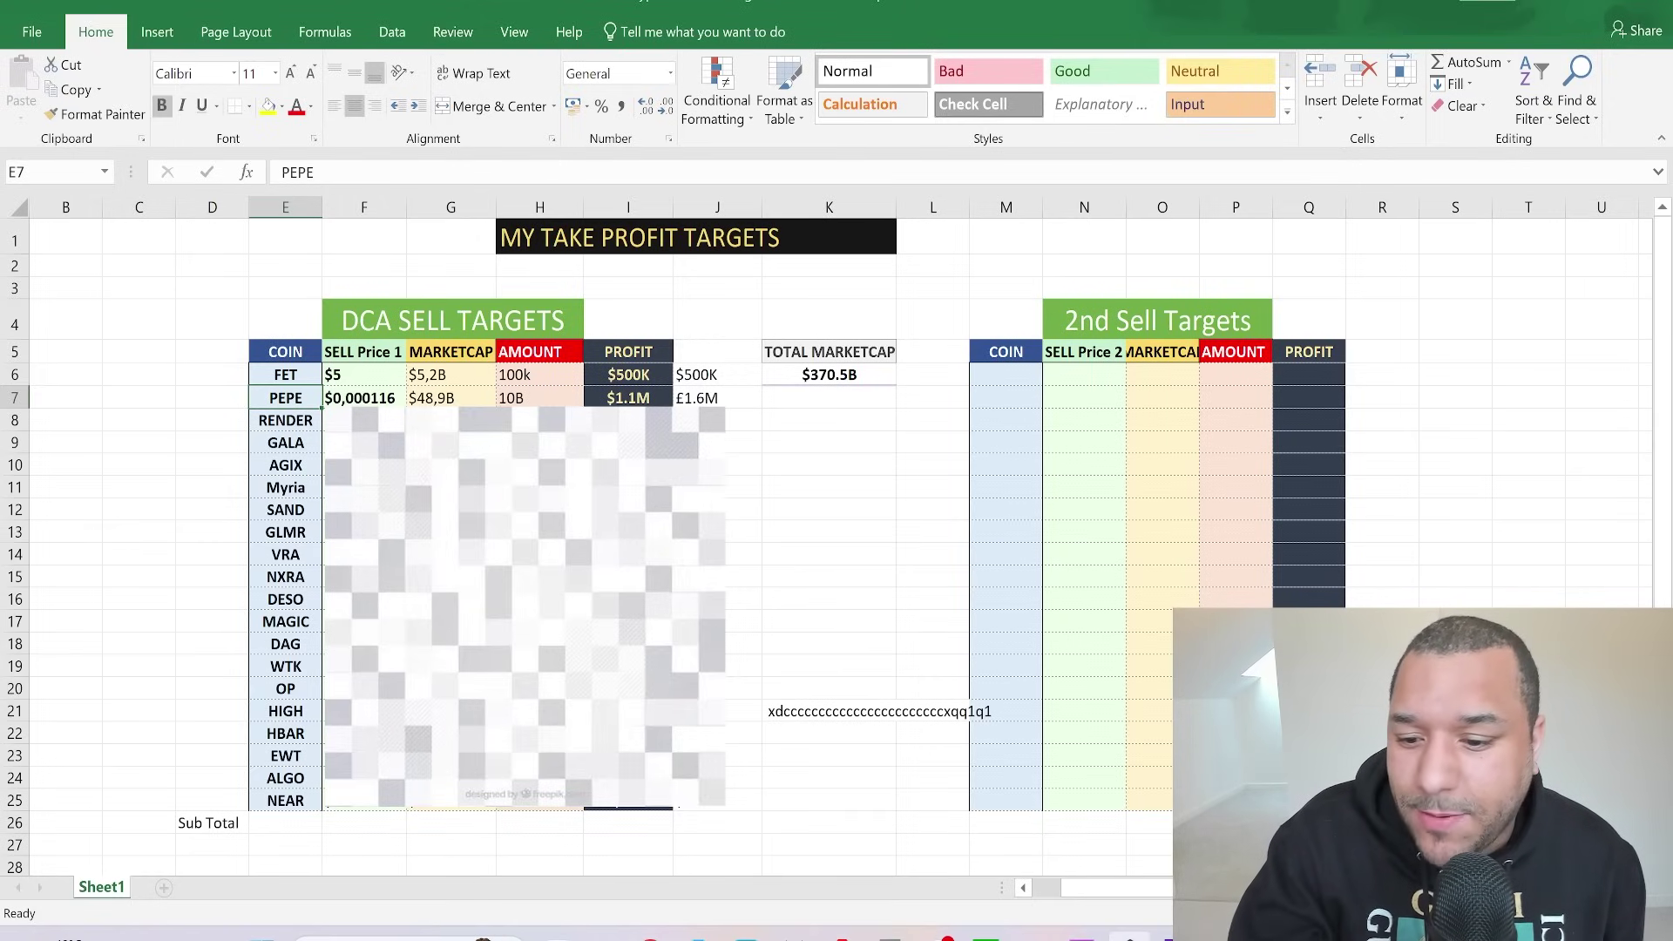
Step: Switch to the Fetch.ai page on CoinGecko in the browser and examine its price, market cap and supply figures
click(1133, 936)
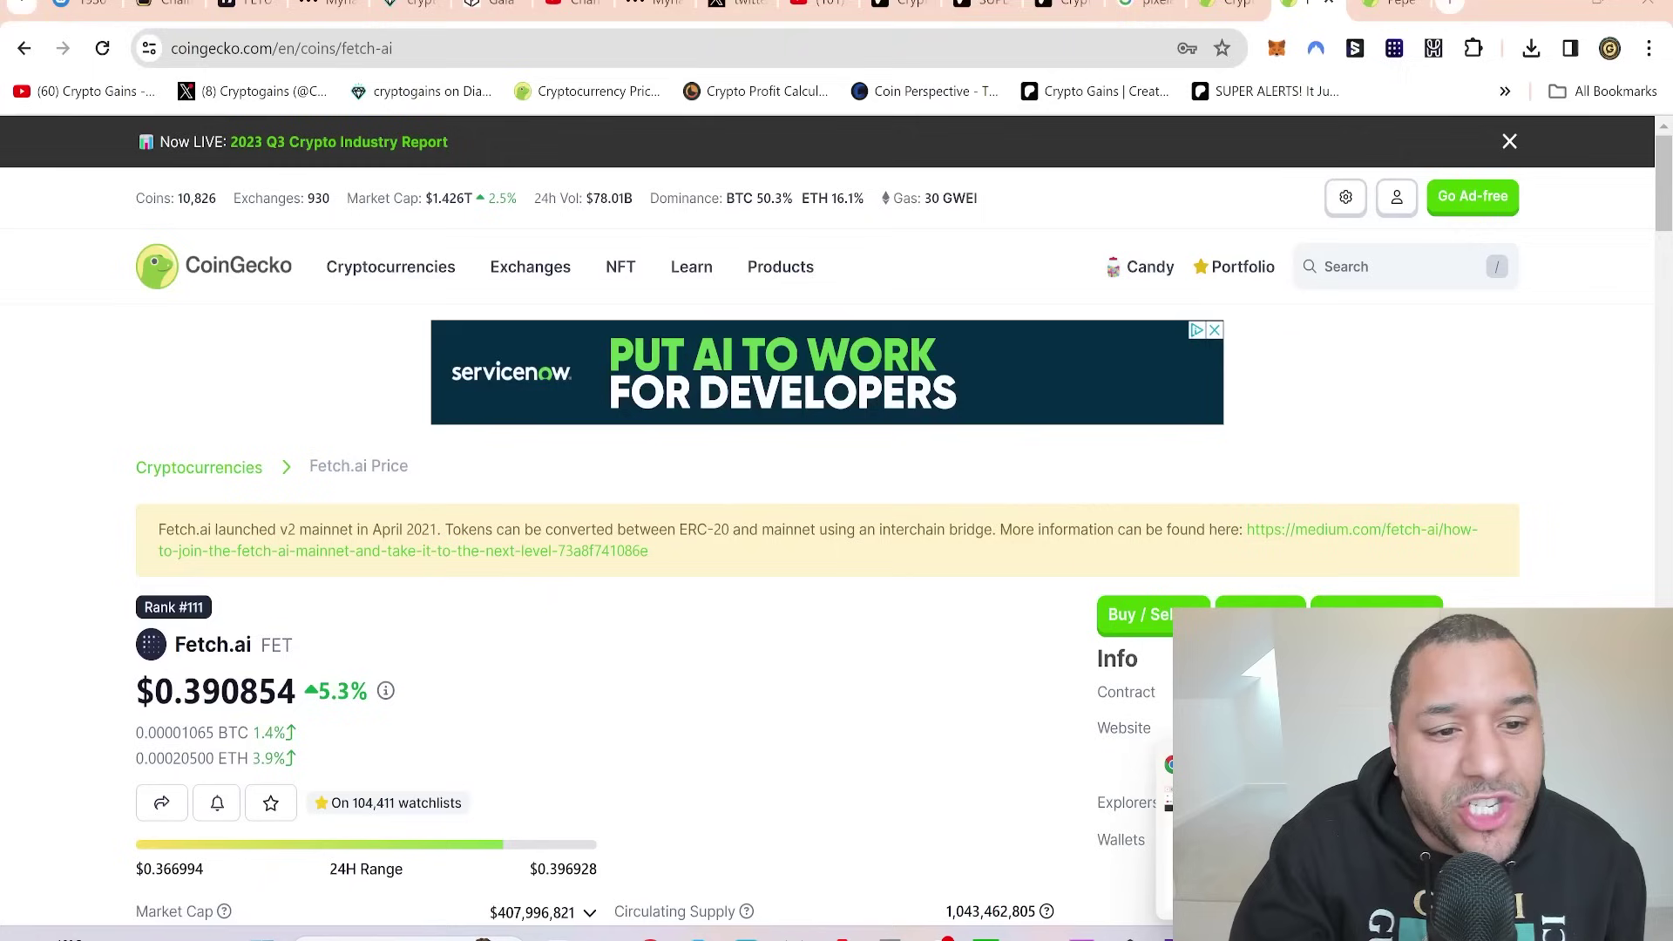
scroll(955, 811, down, 4)
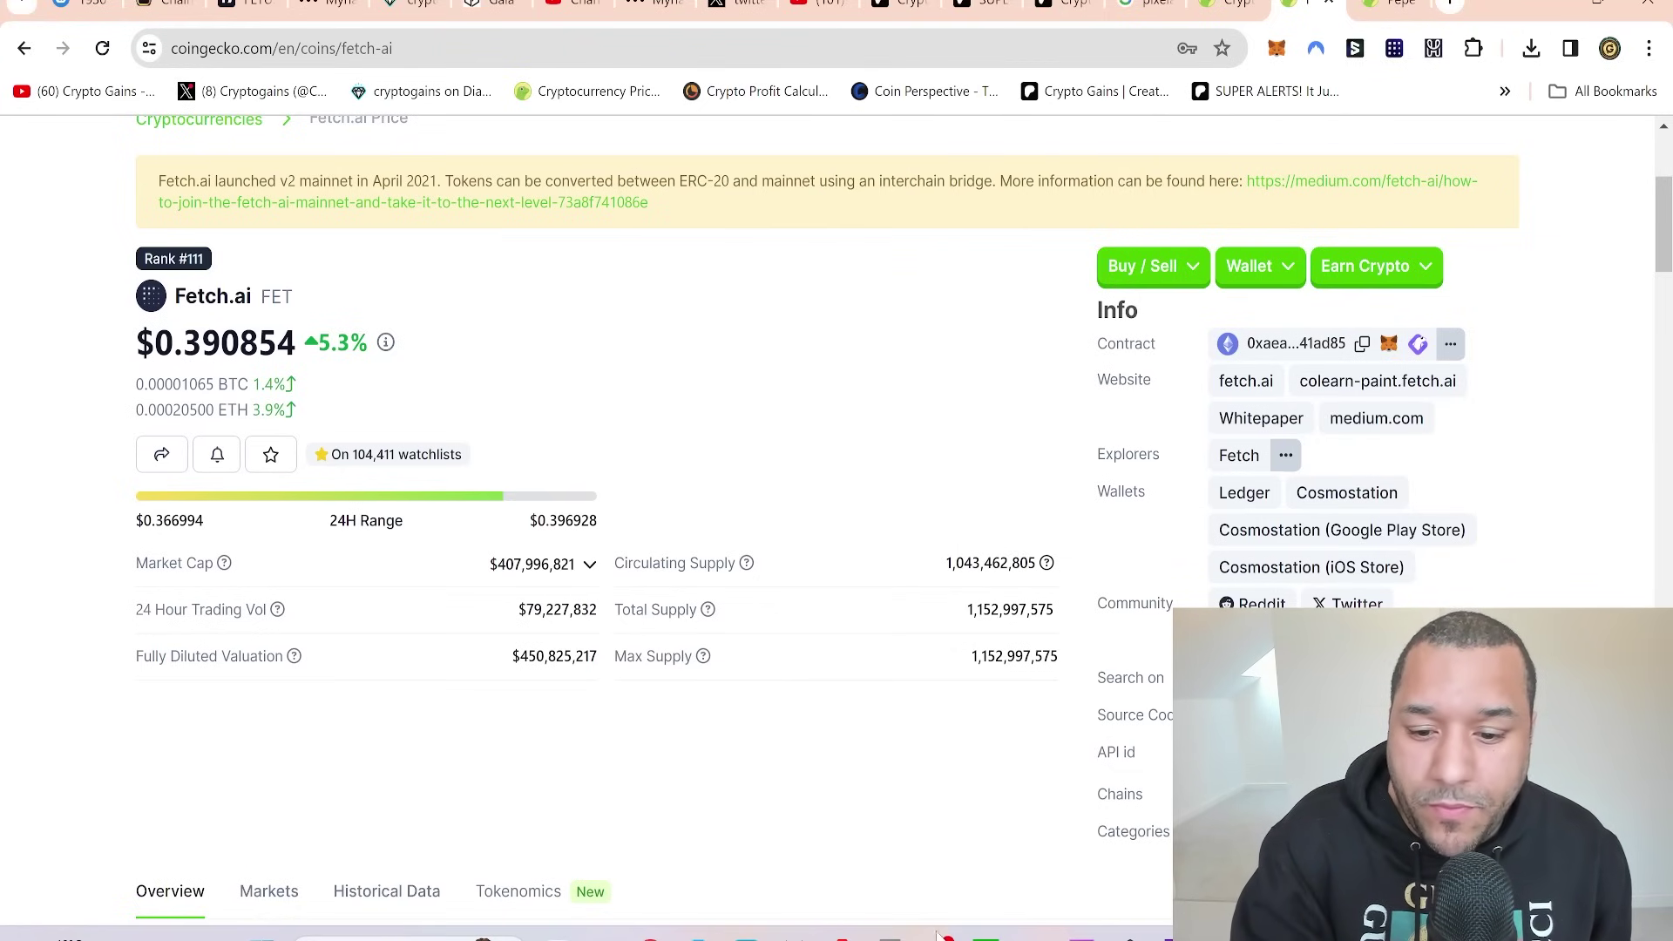
mouse_move(940, 936)
click(931, 880)
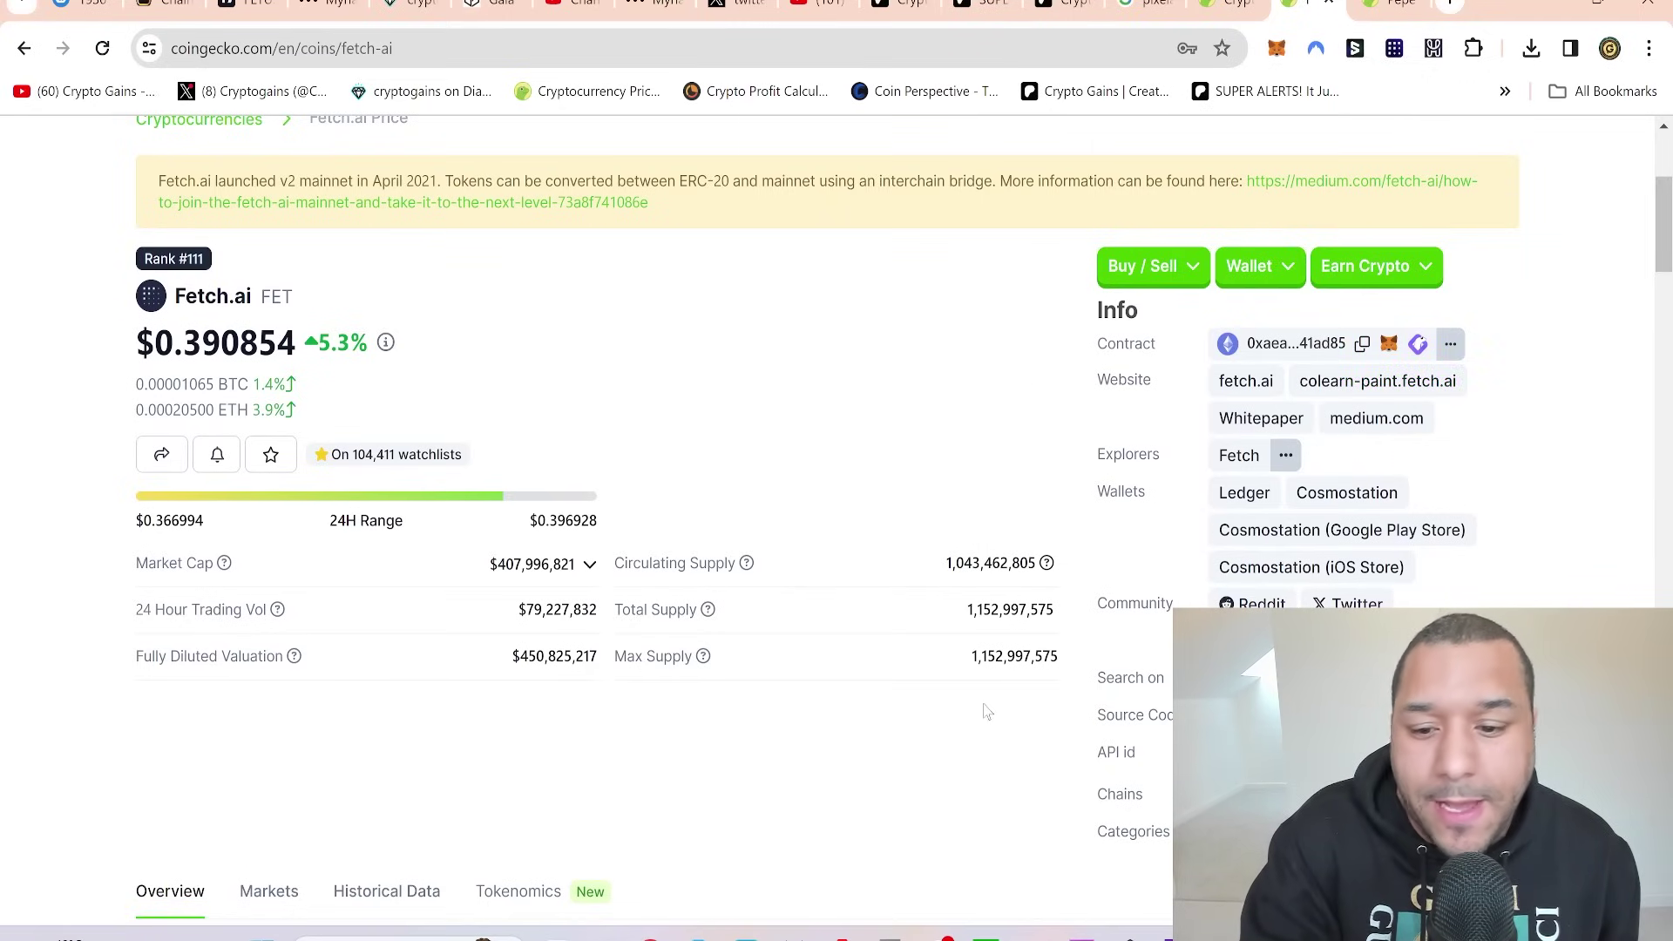
Step: Return to the Excel sheet and review FET's sell price, market cap, amount and profit targets
key(alt+Tab)
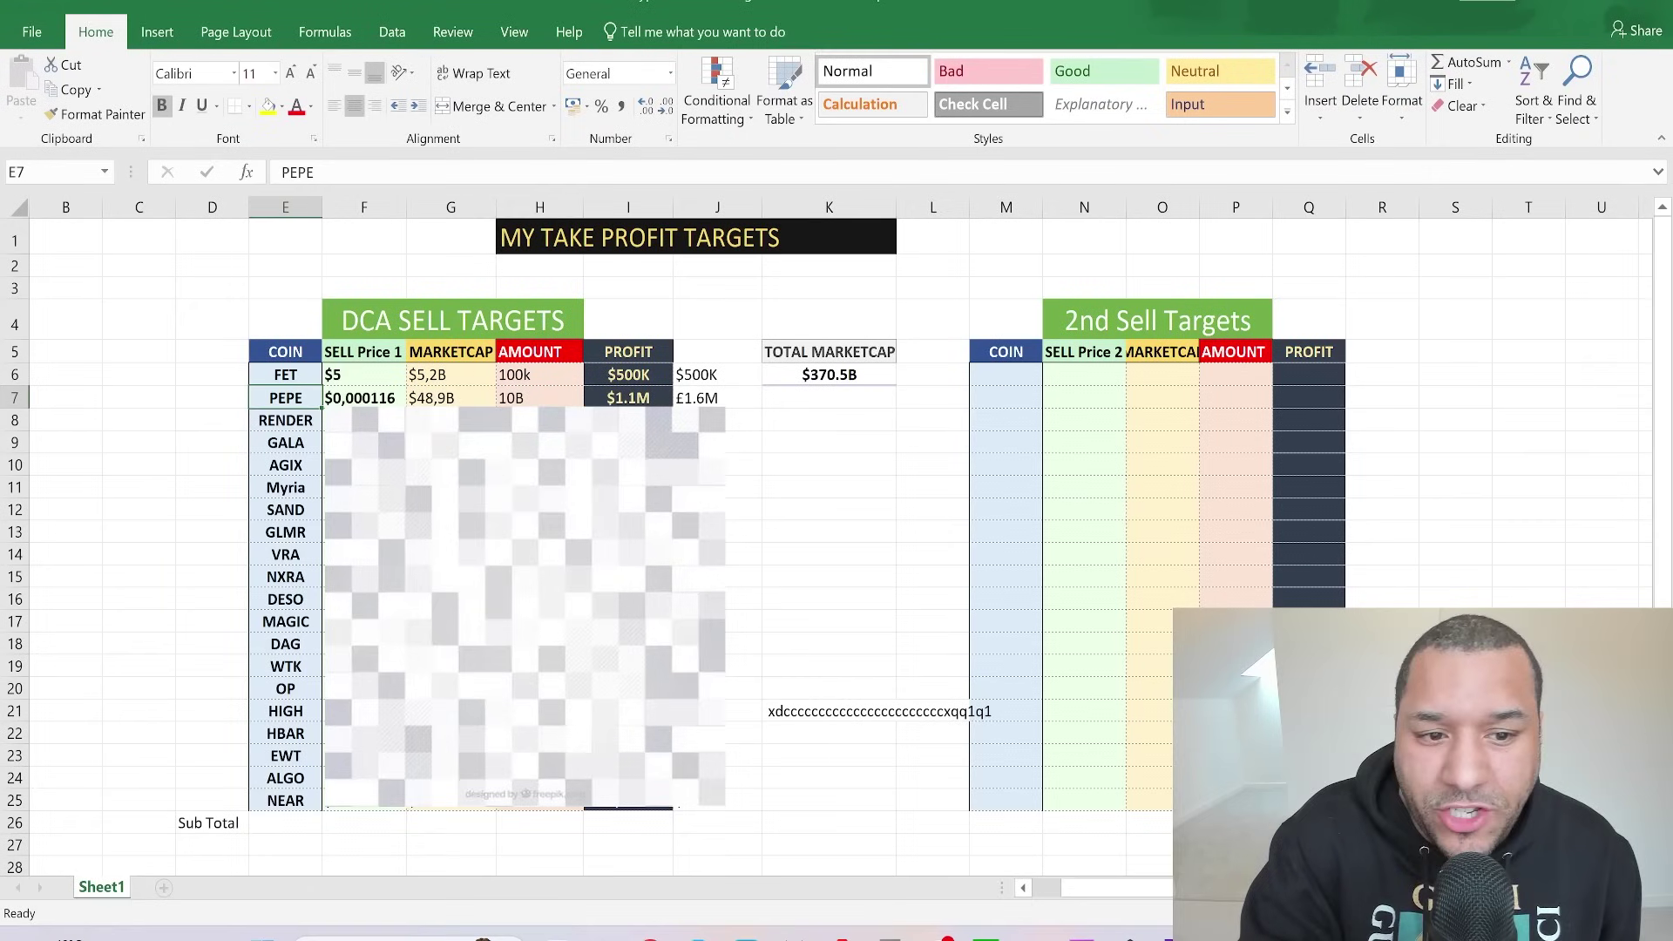
click(357, 376)
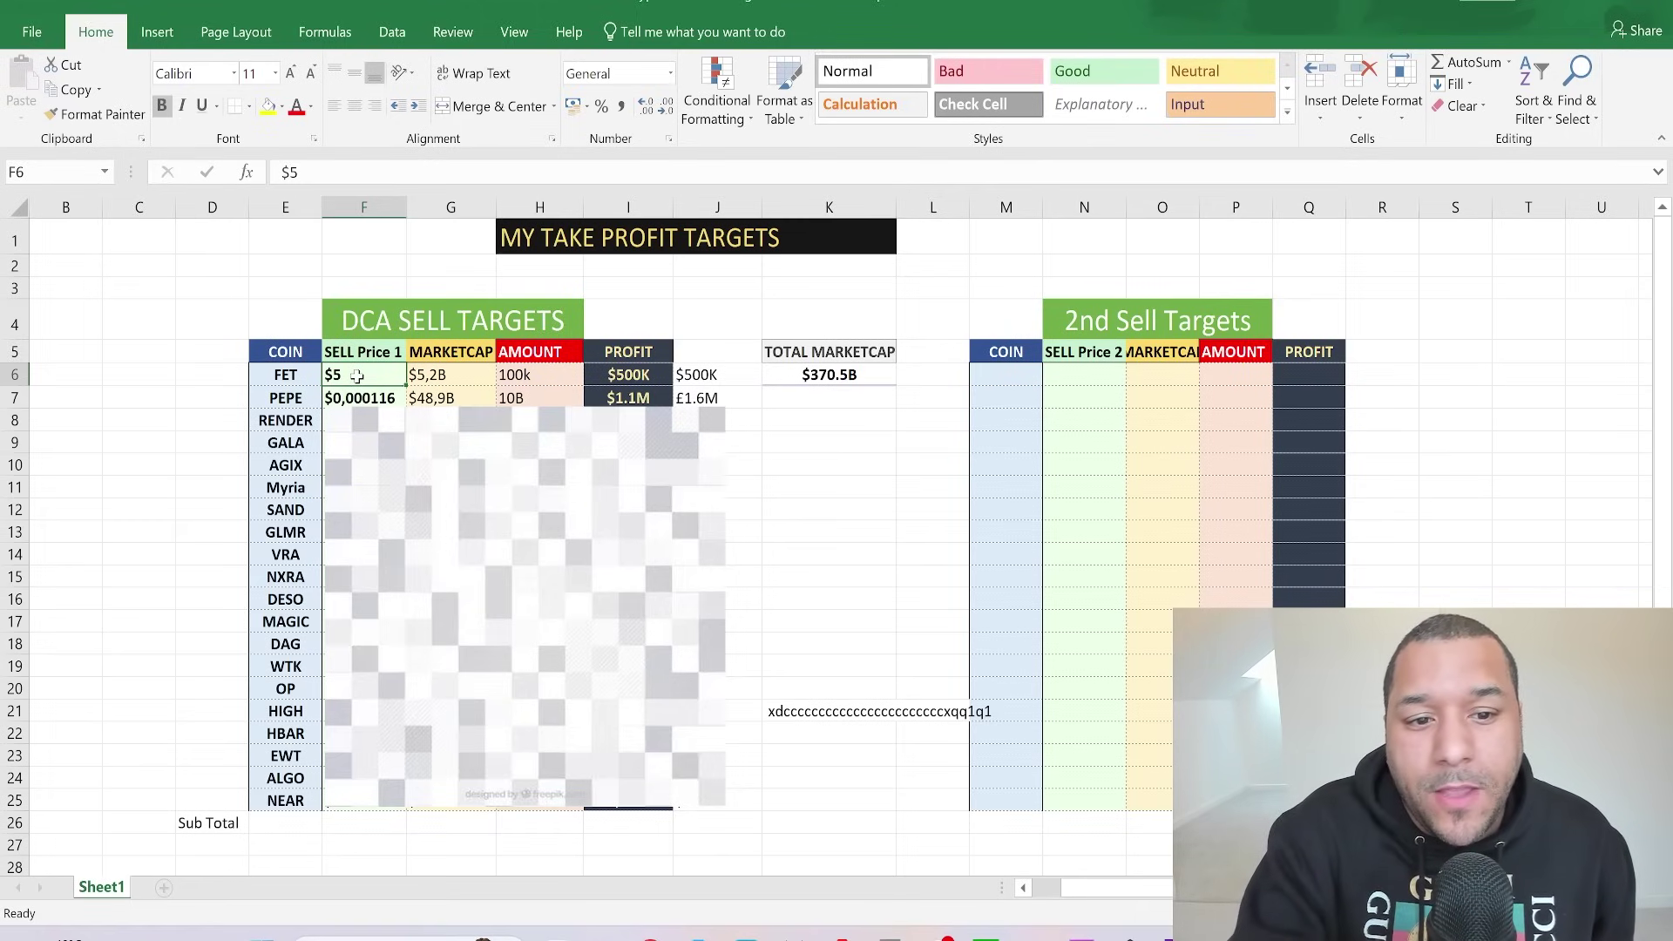
click(464, 377)
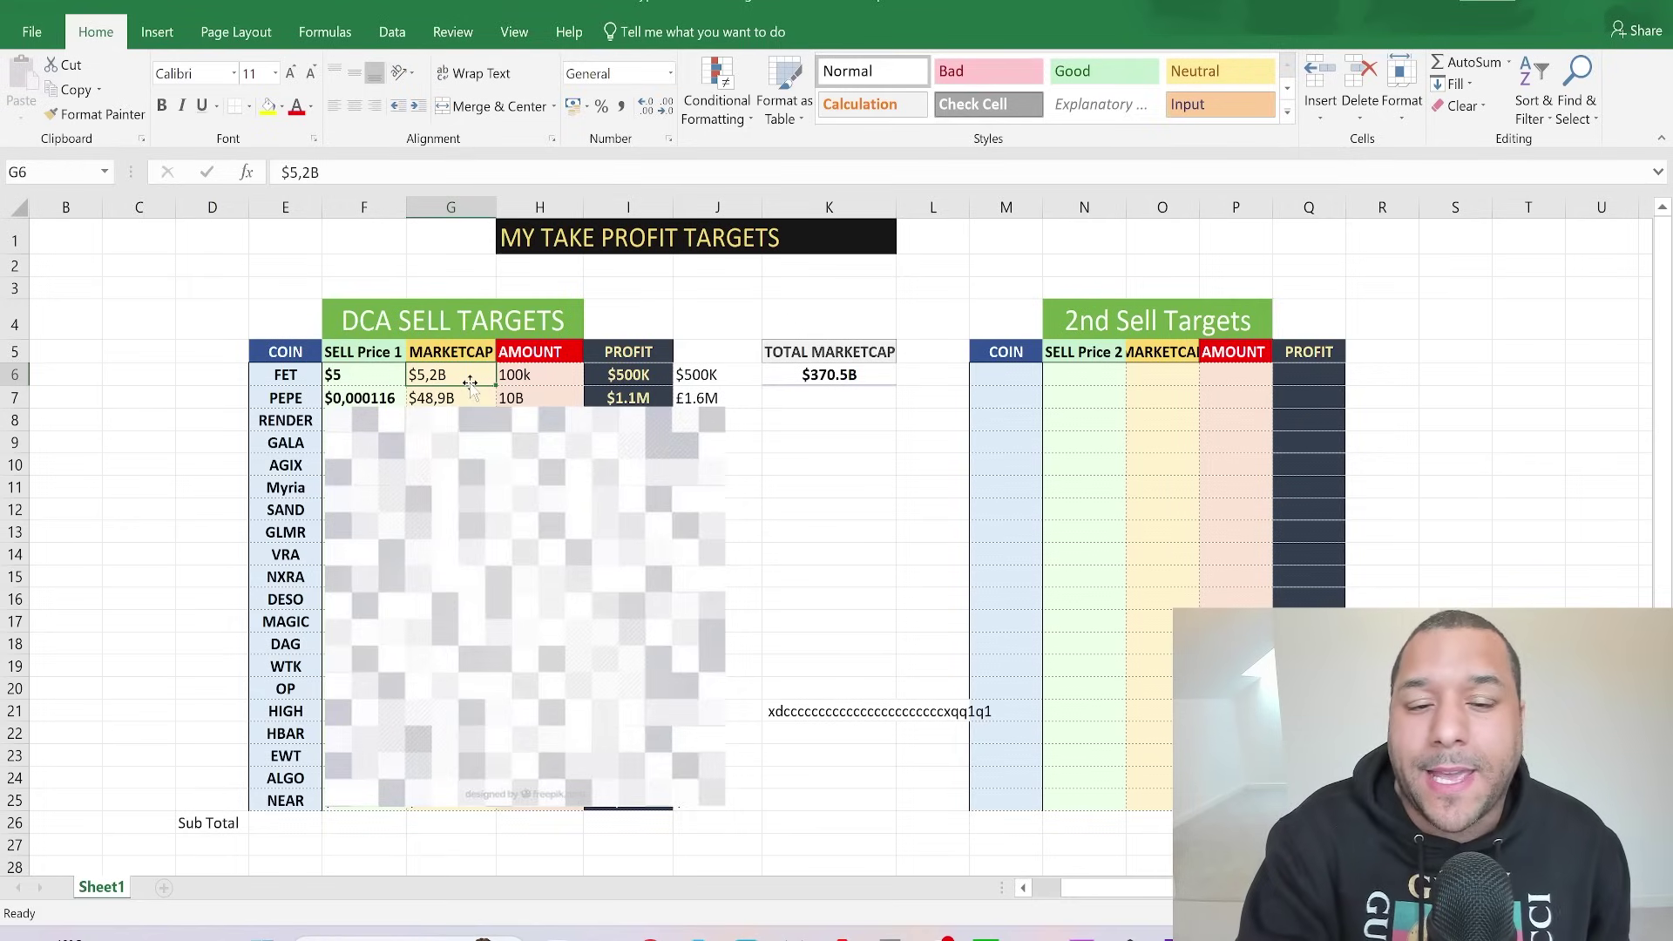
click(538, 376)
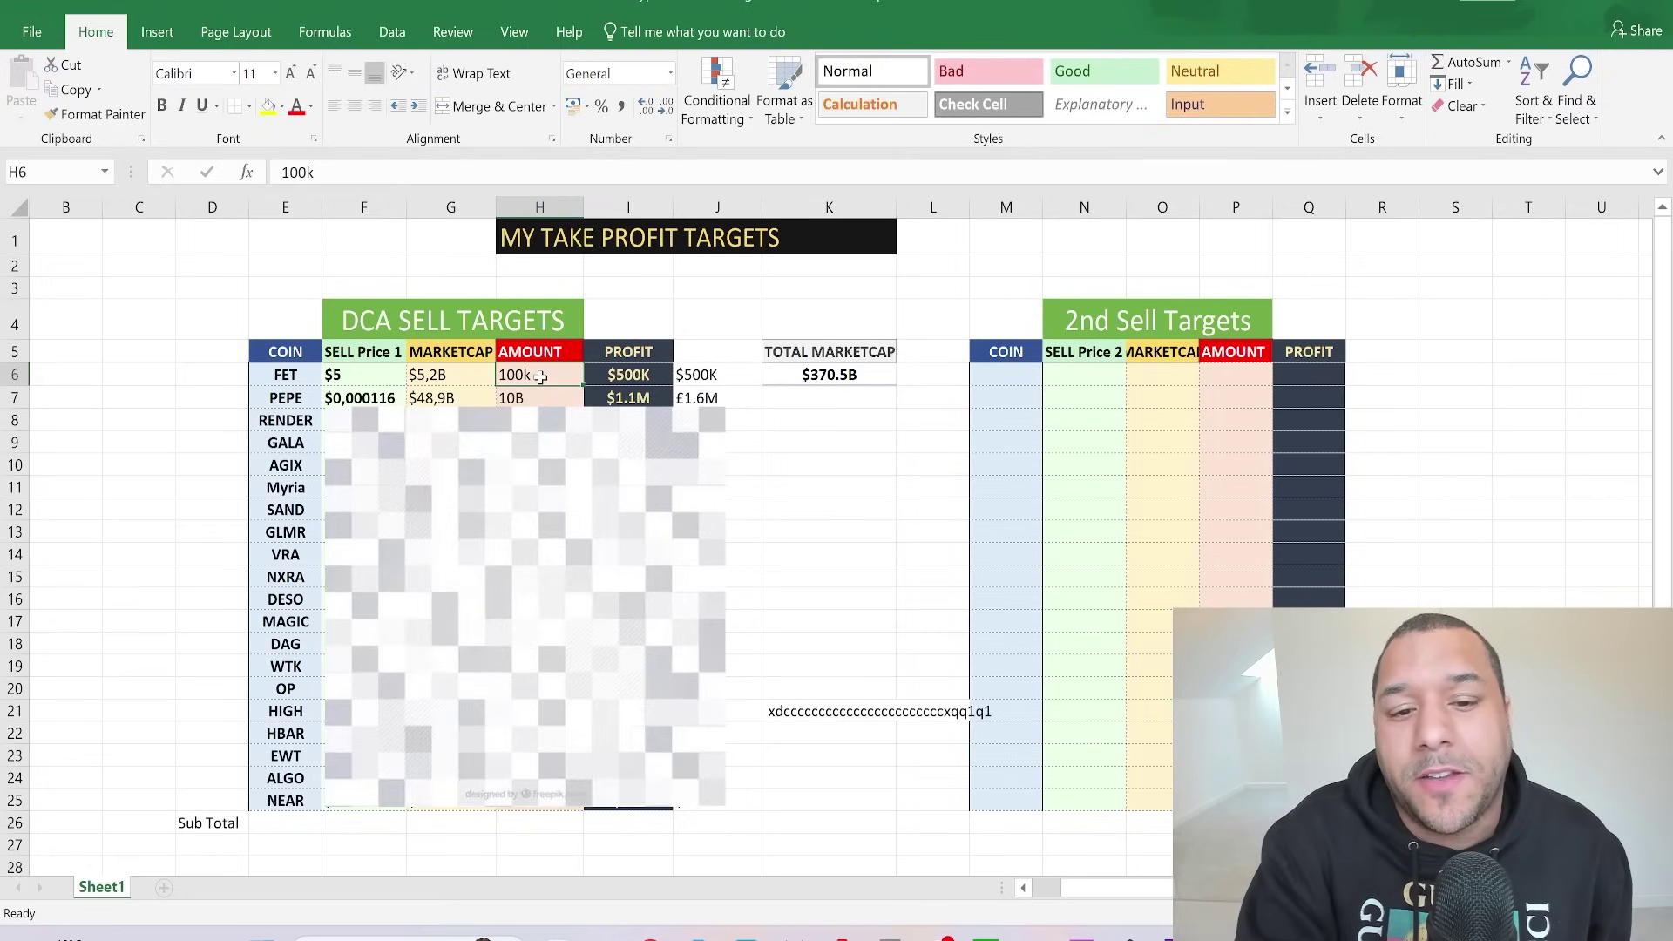
click(630, 376)
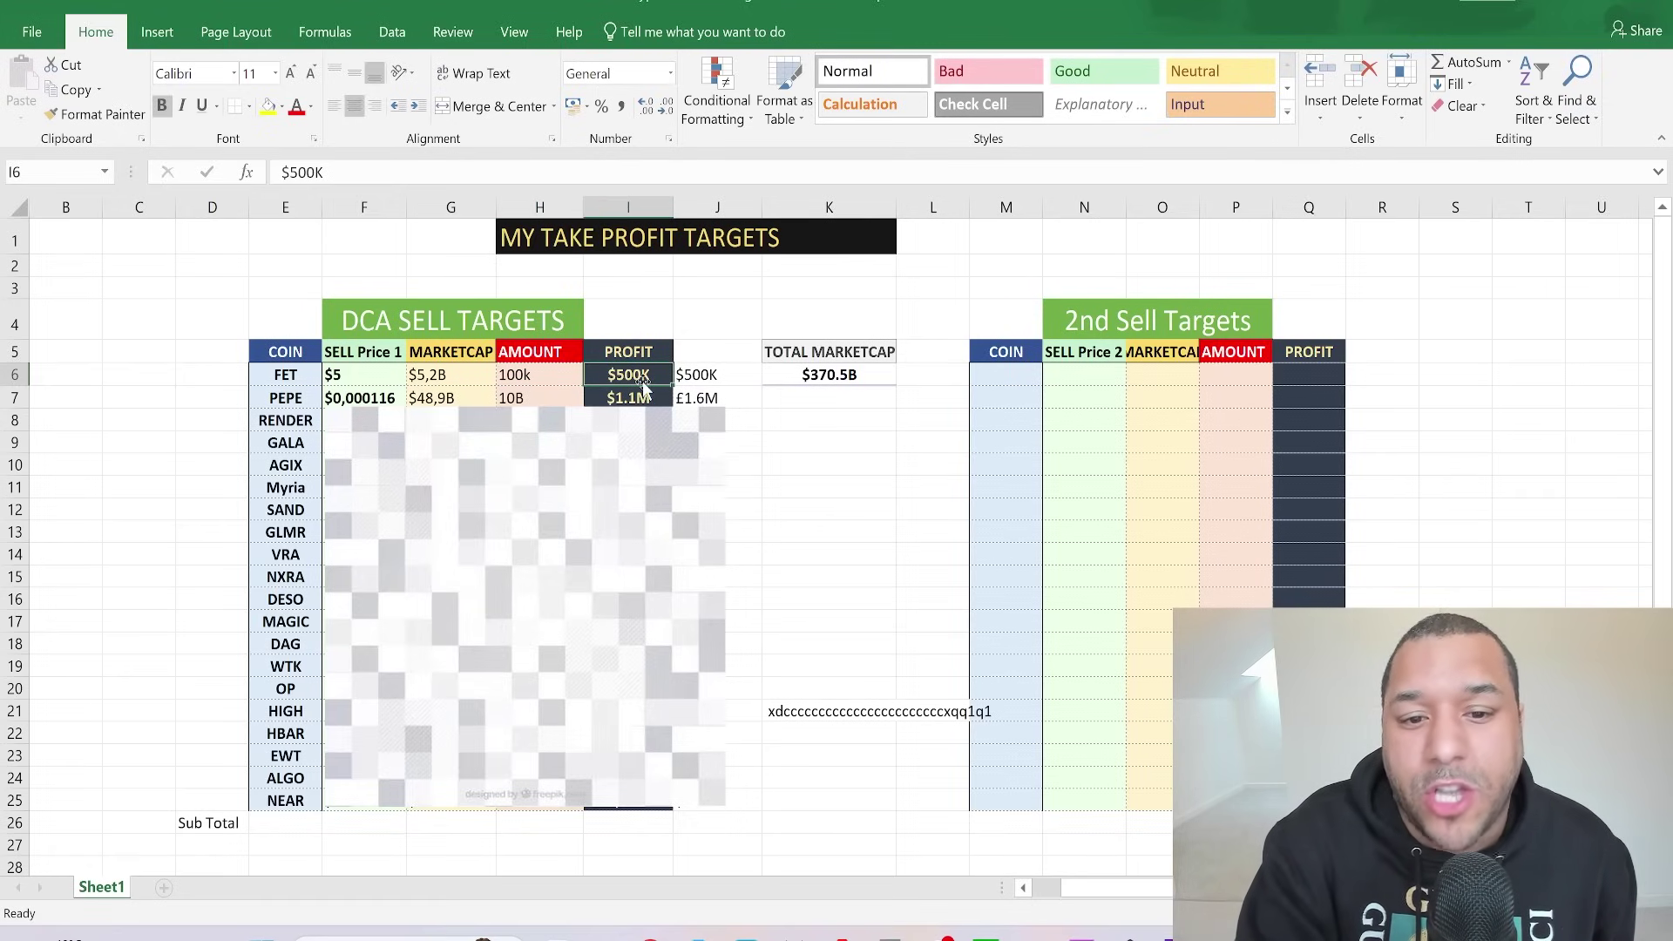
click(694, 376)
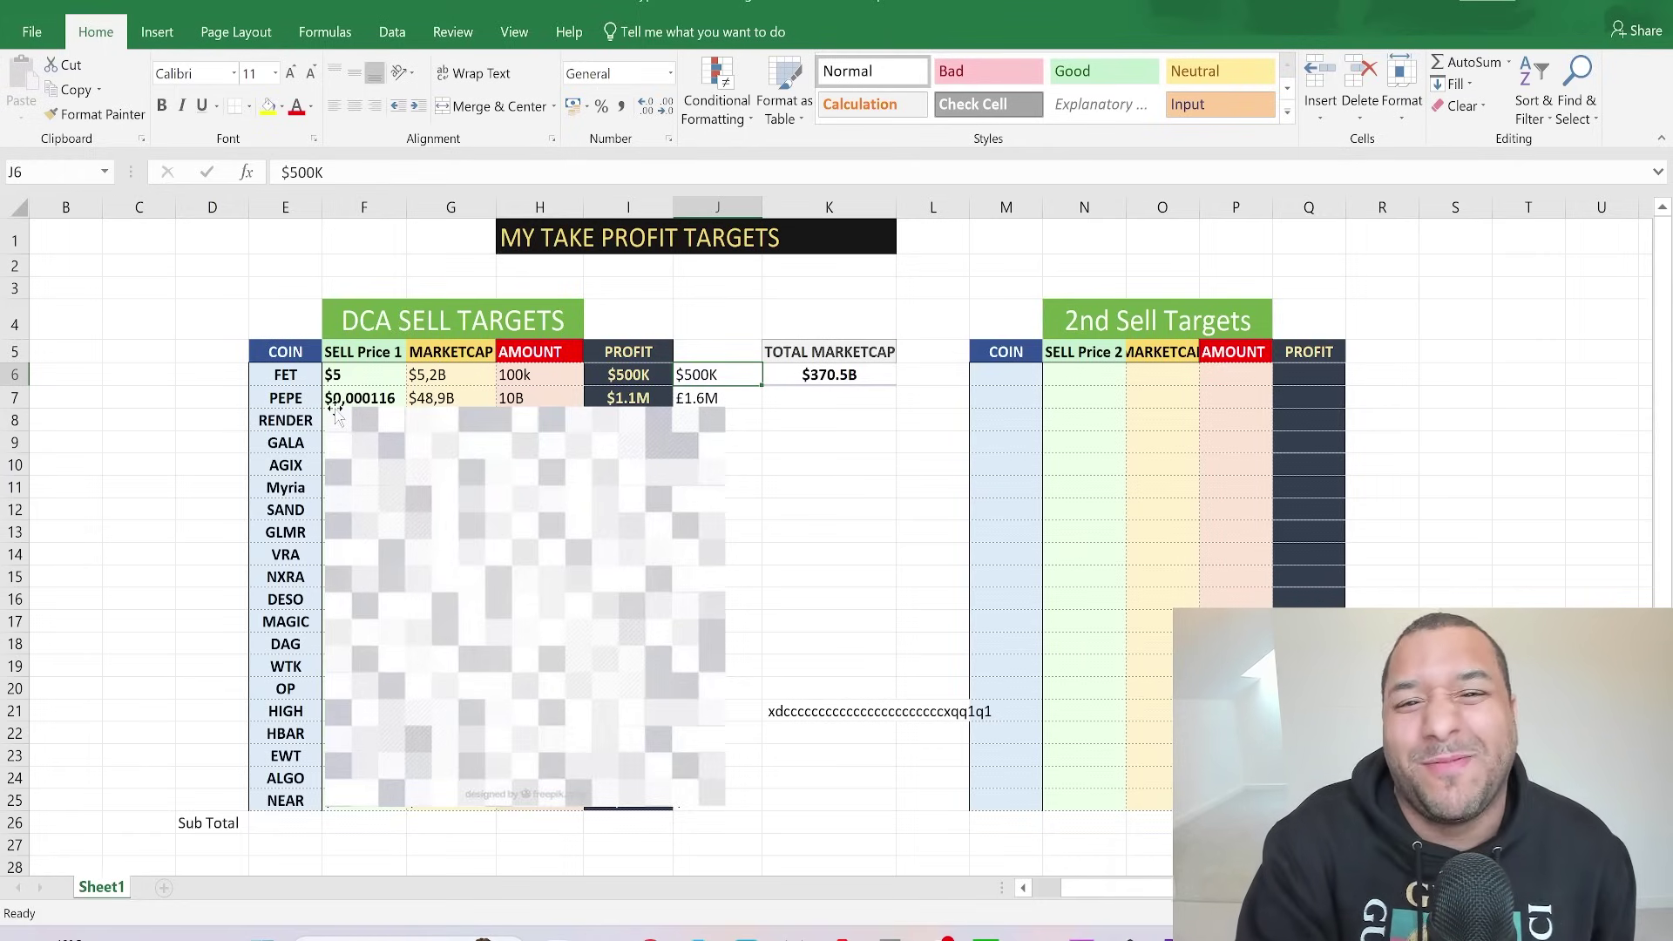
click(338, 376)
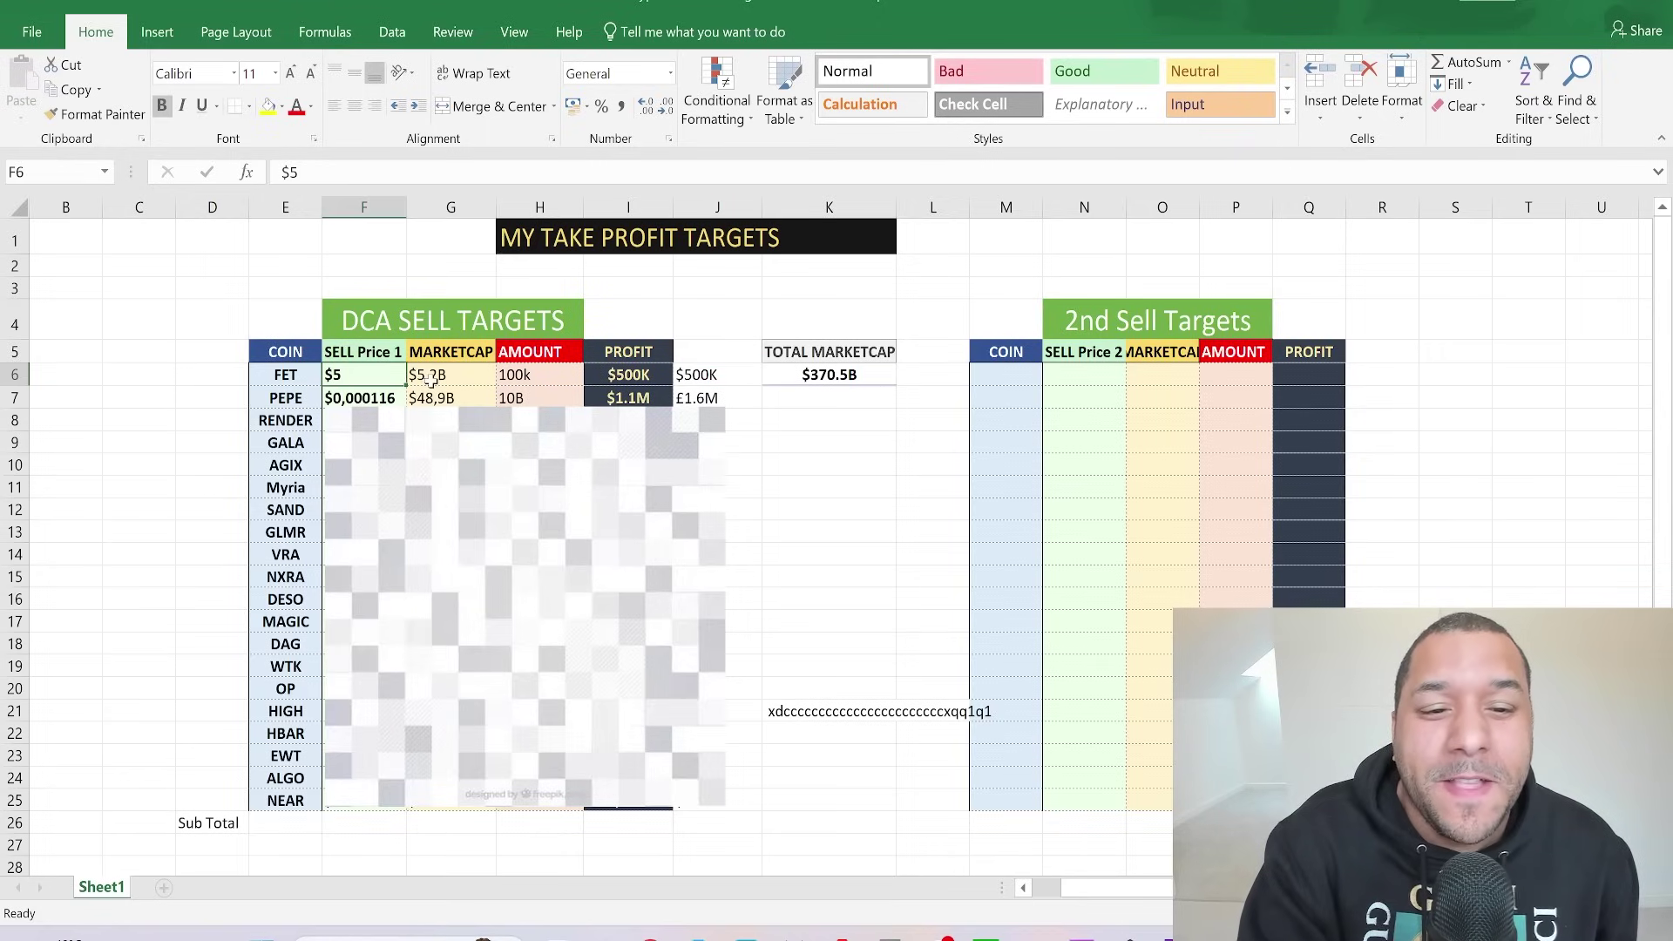
click(431, 379)
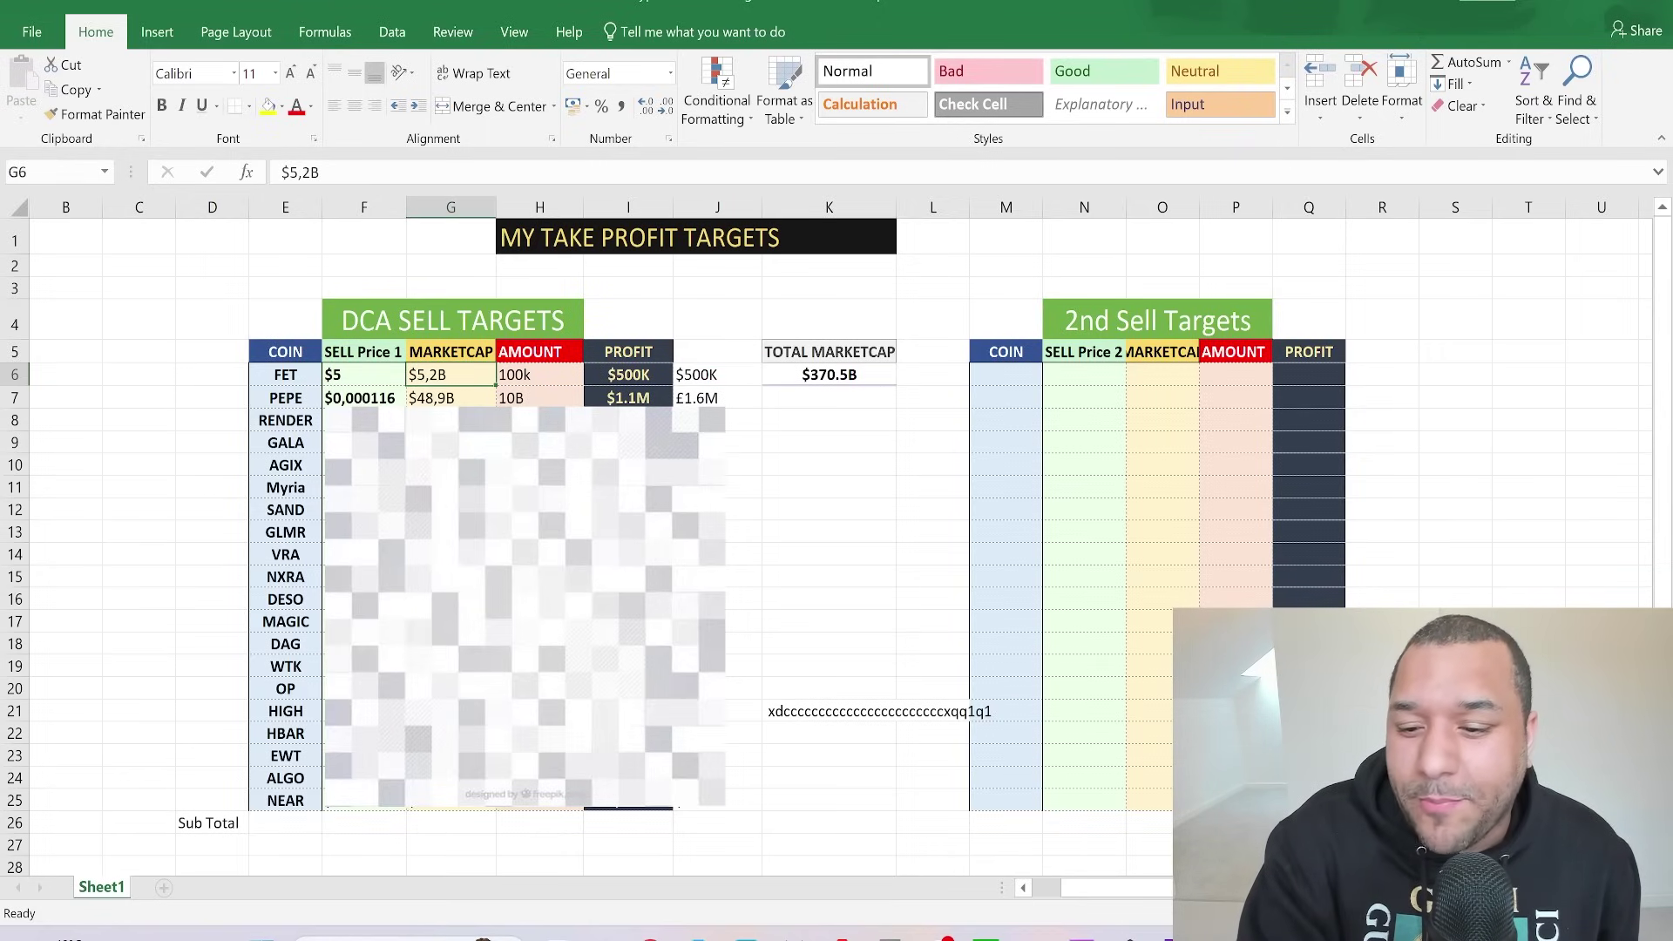
Step: Switch to the browser, open The Coin Perspective from the bookmarks and select Fetch.ai as the coin to compare
key(alt+Tab)
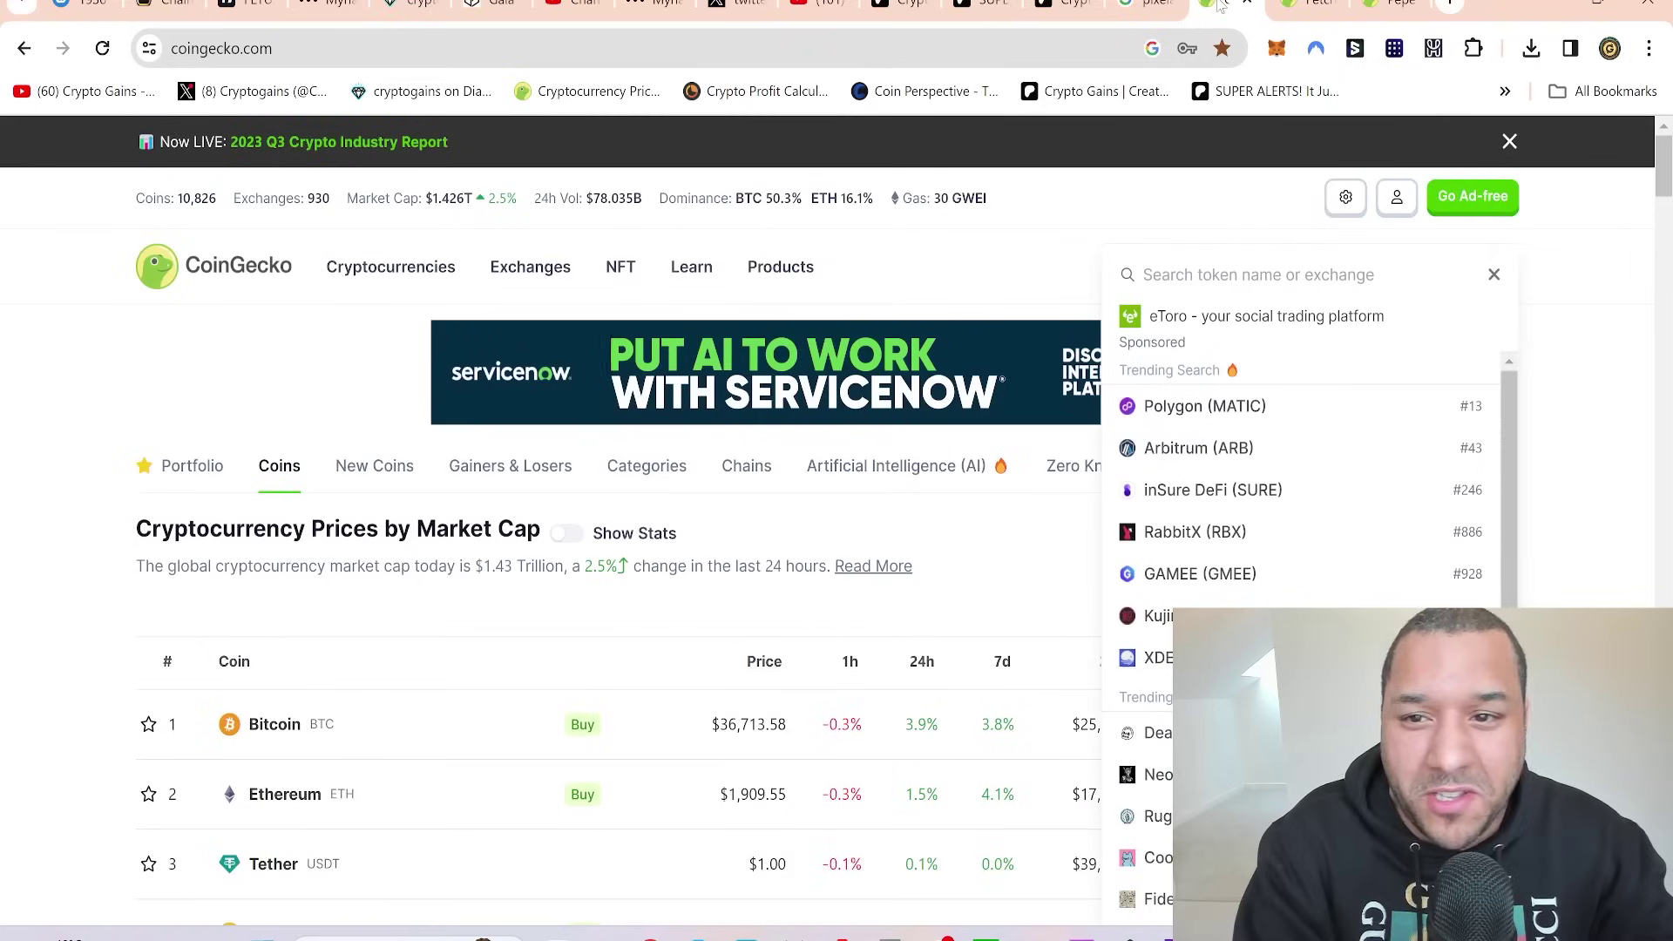
key(ctrl+shift+Tab)
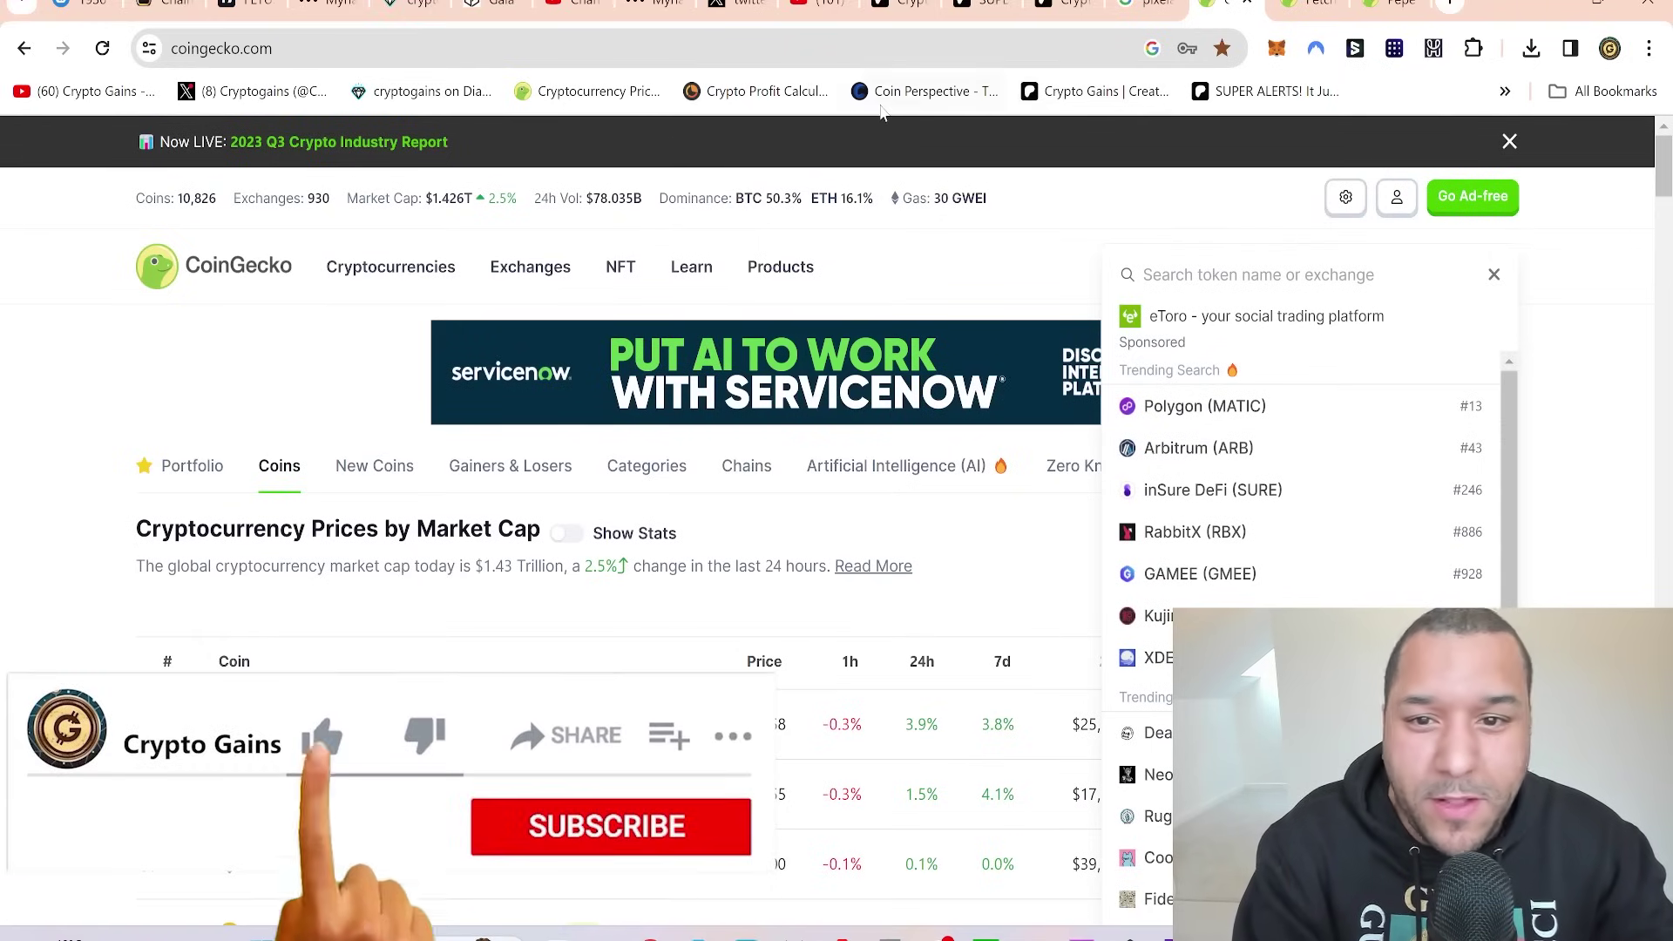
click(915, 91)
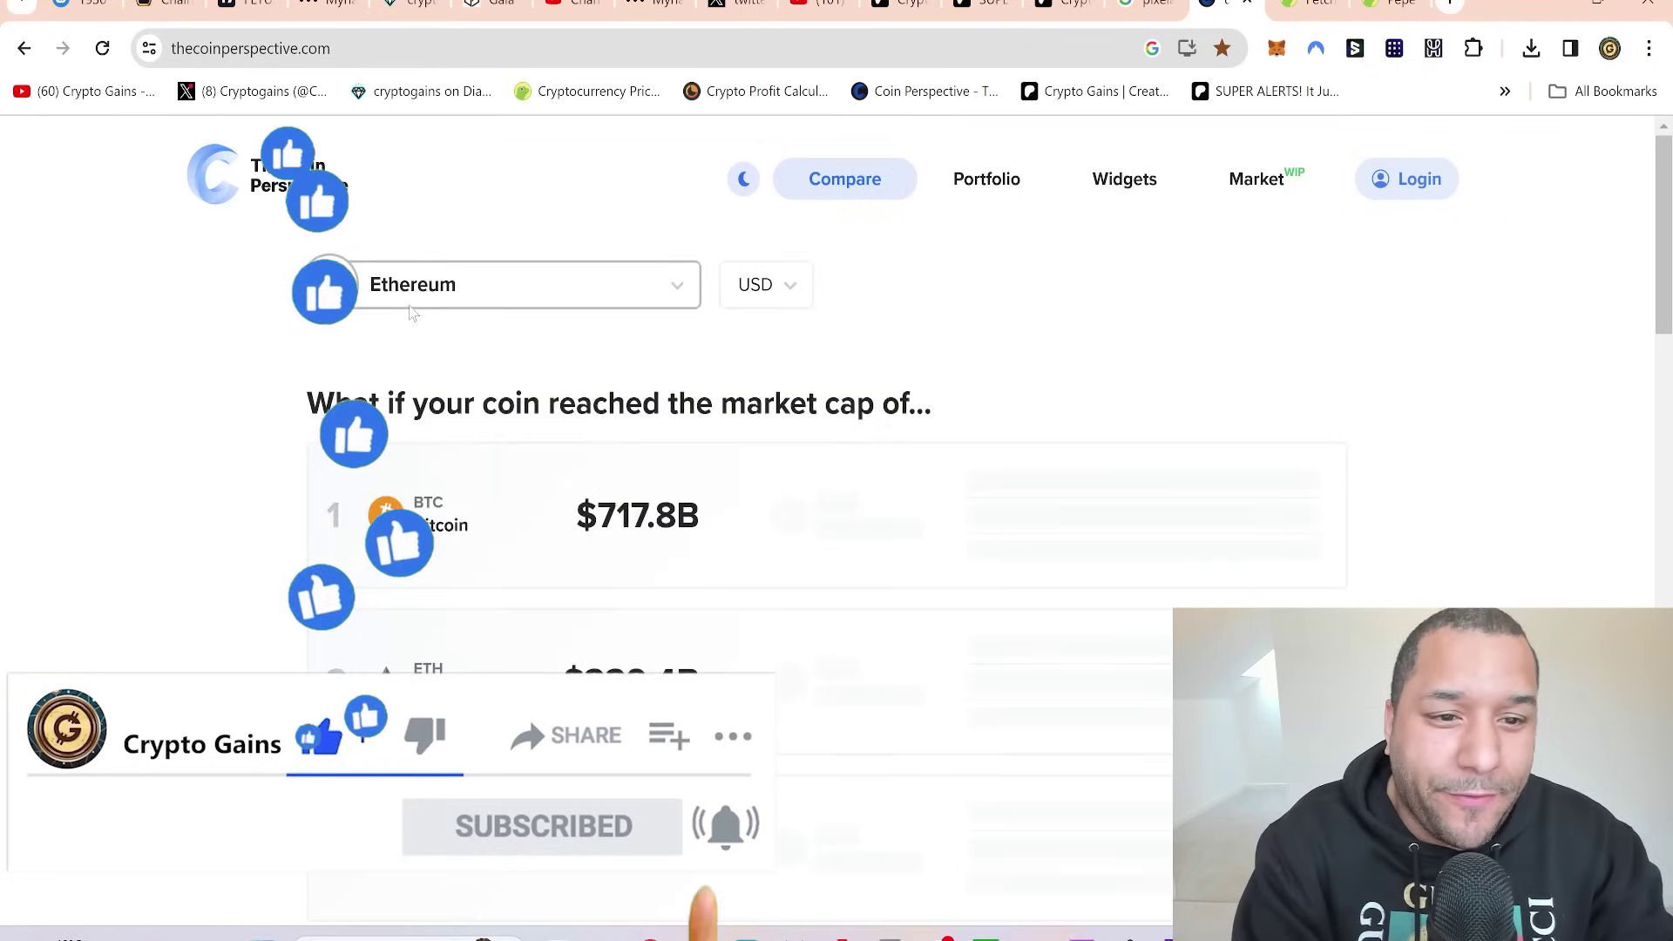
click(444, 295)
text(fet)
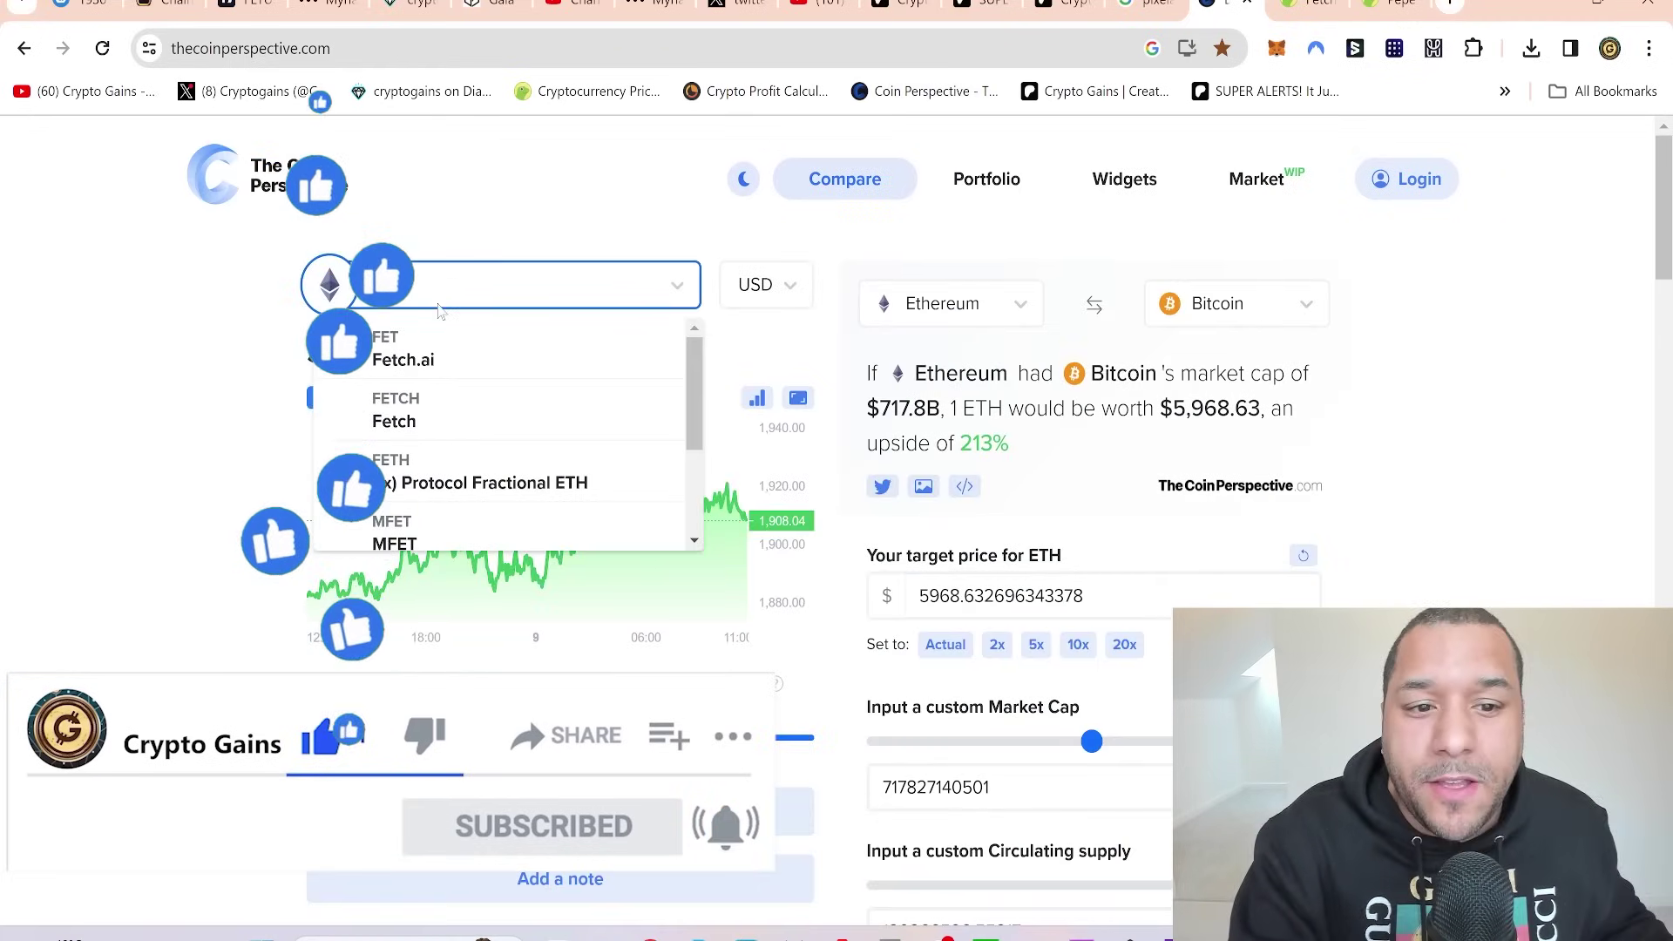
click(408, 359)
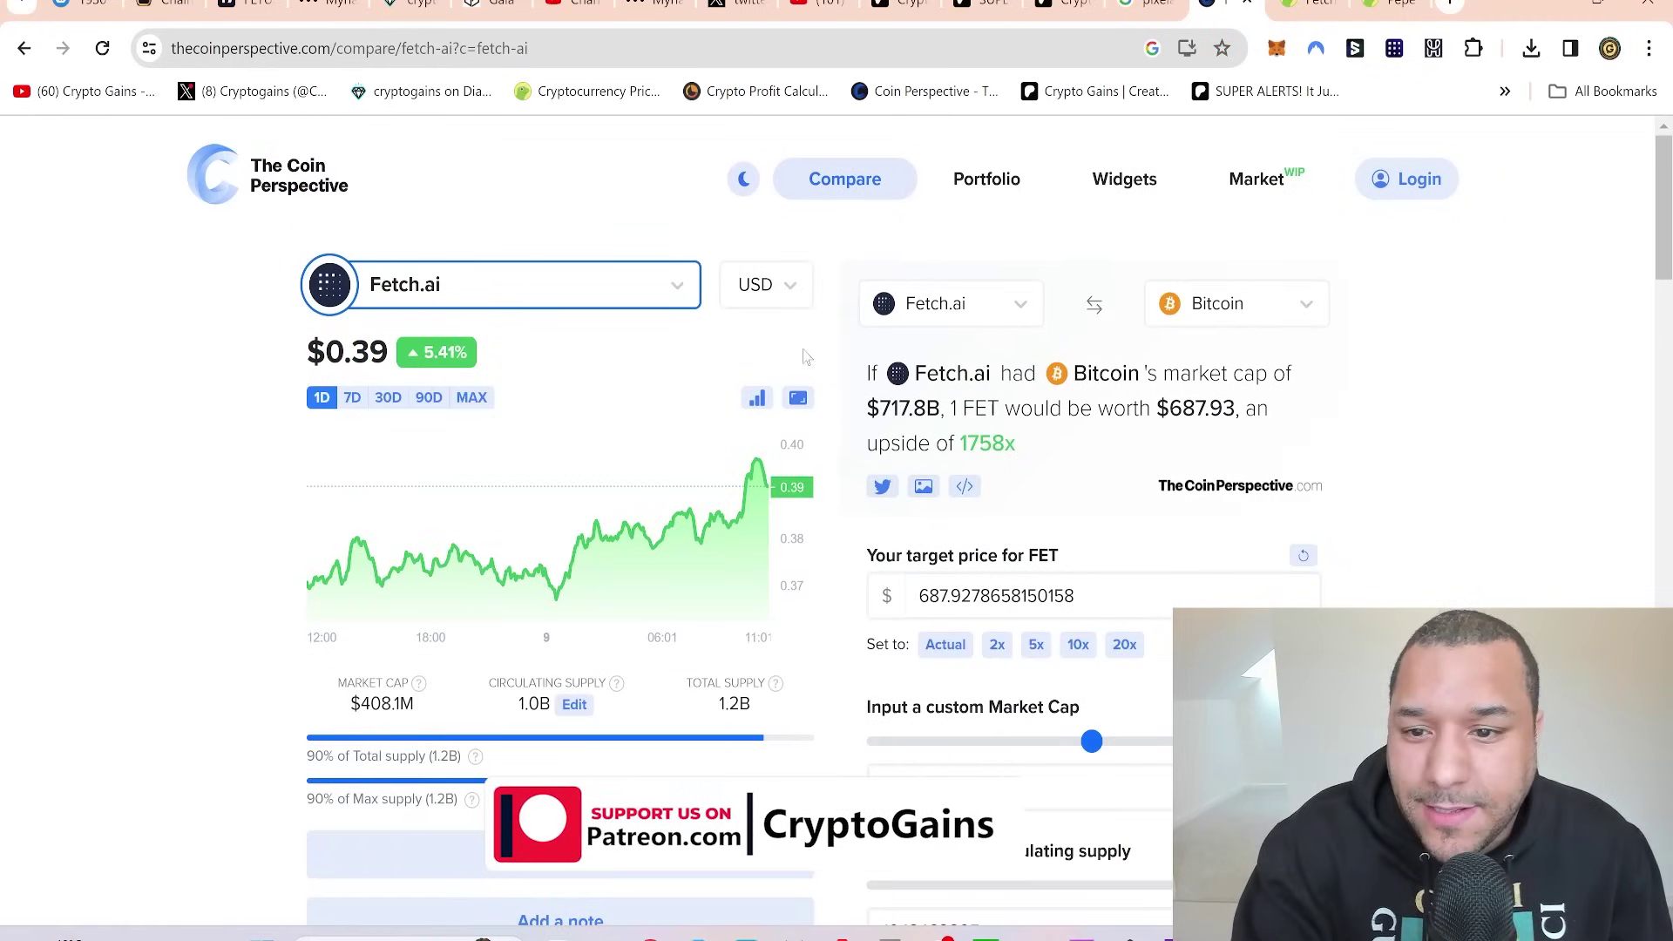
scroll(836, 523, down, 1)
scroll(836, 523, up, 1)
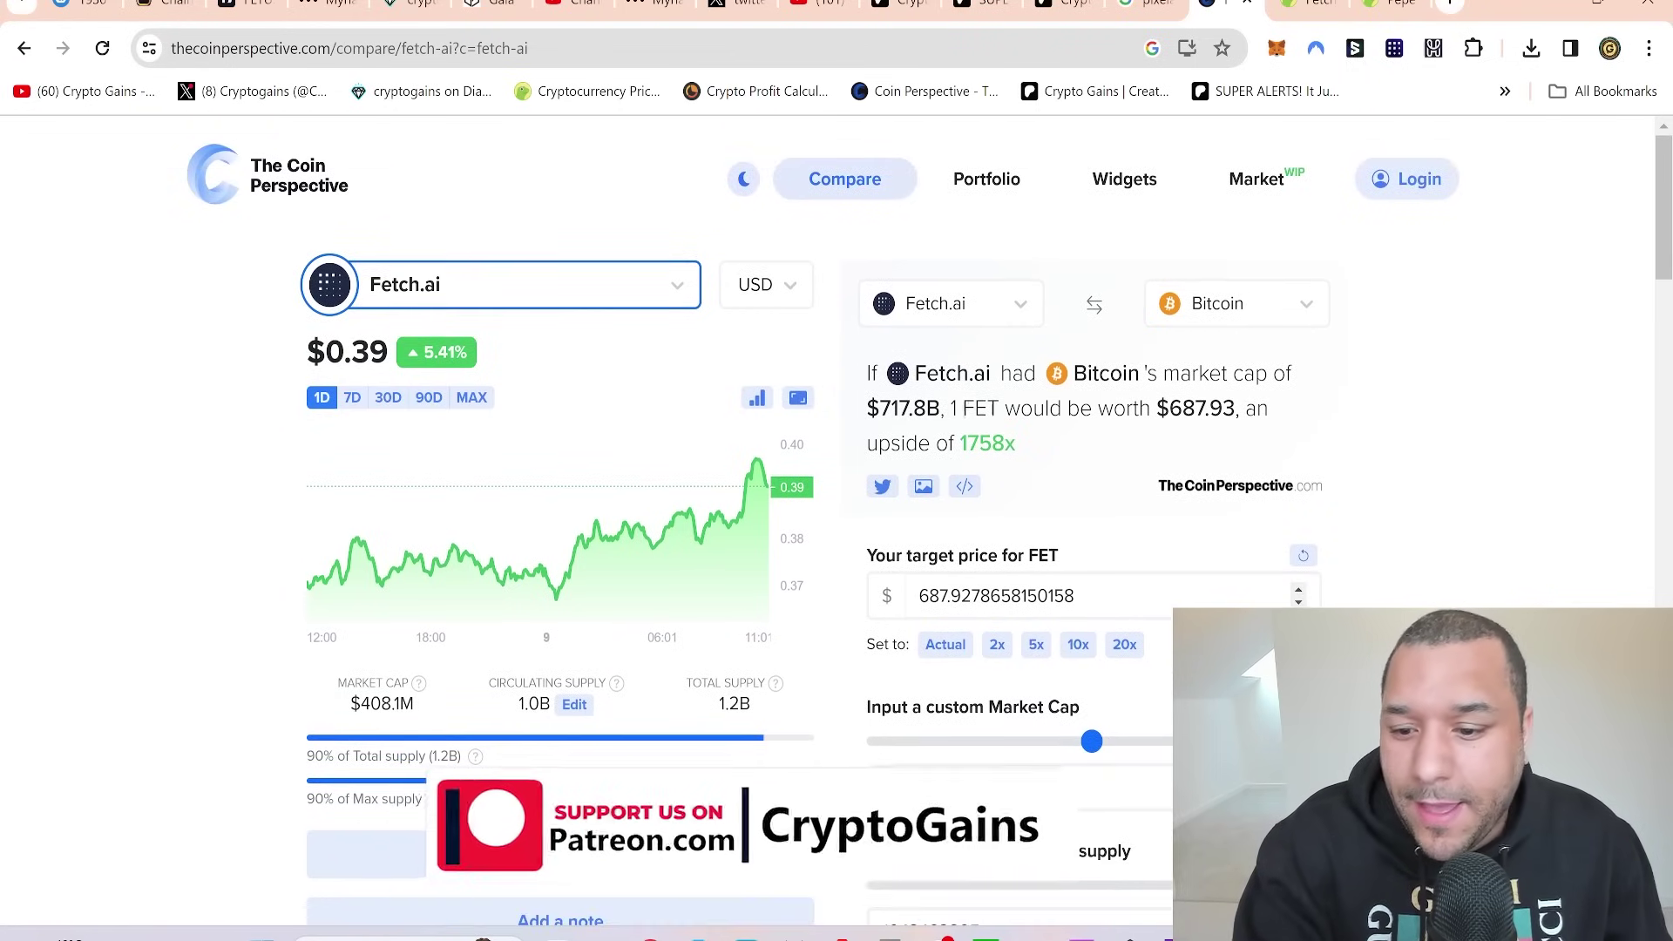
key(alt+Tab)
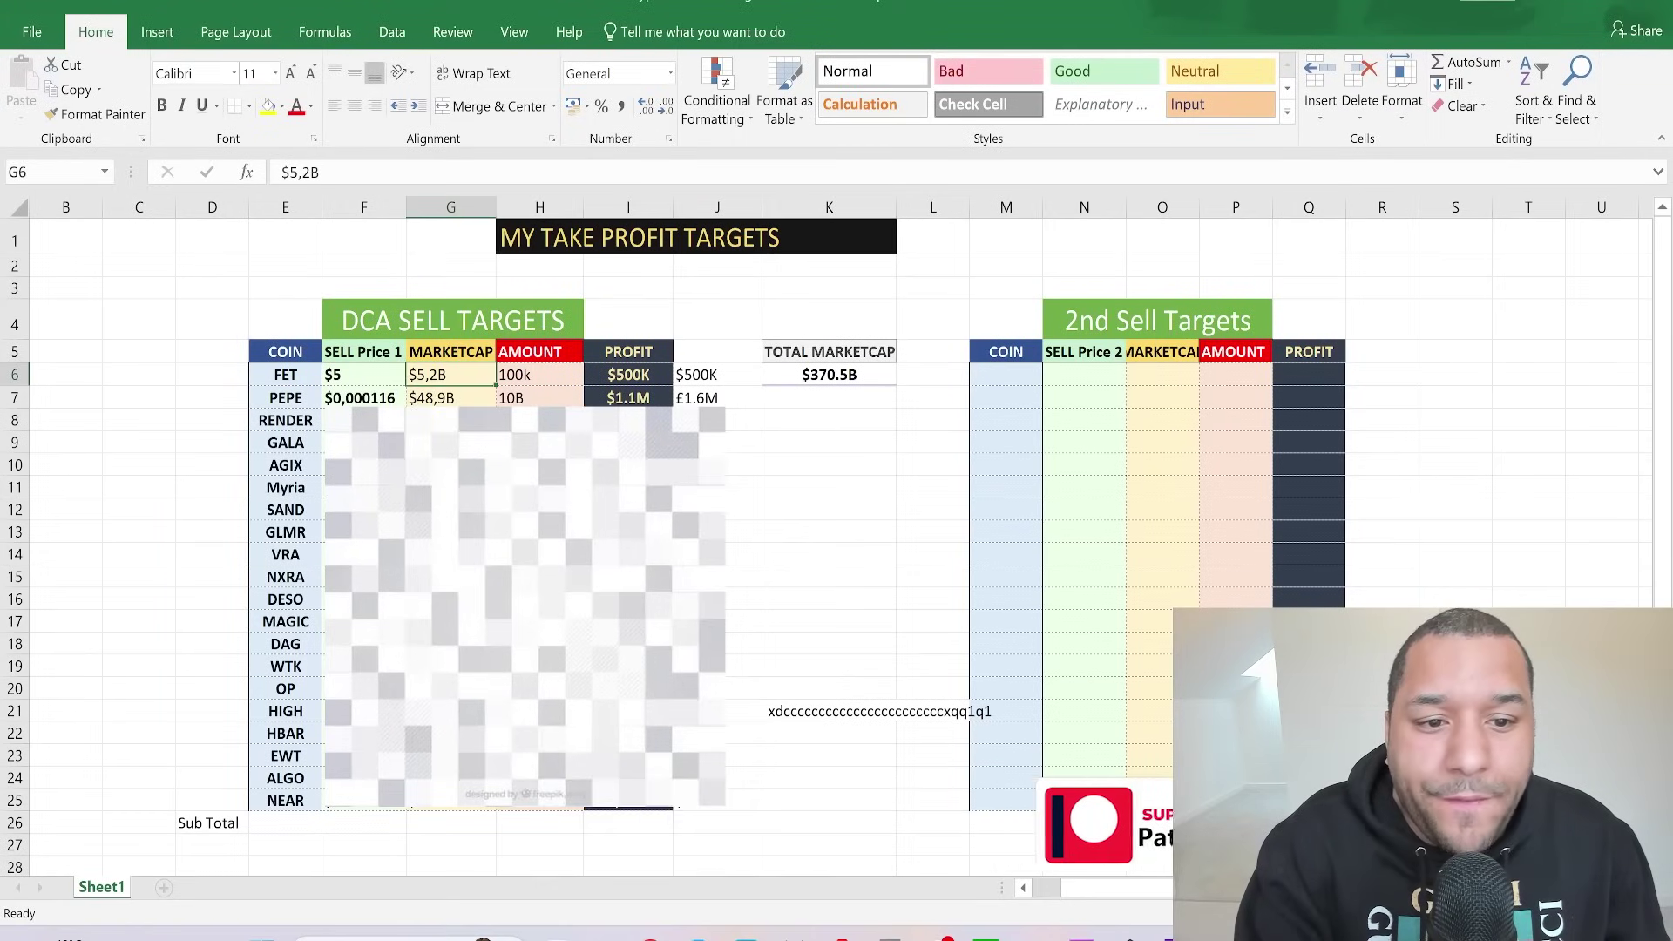
key(alt+Tab)
scroll(836, 522, down, 2)
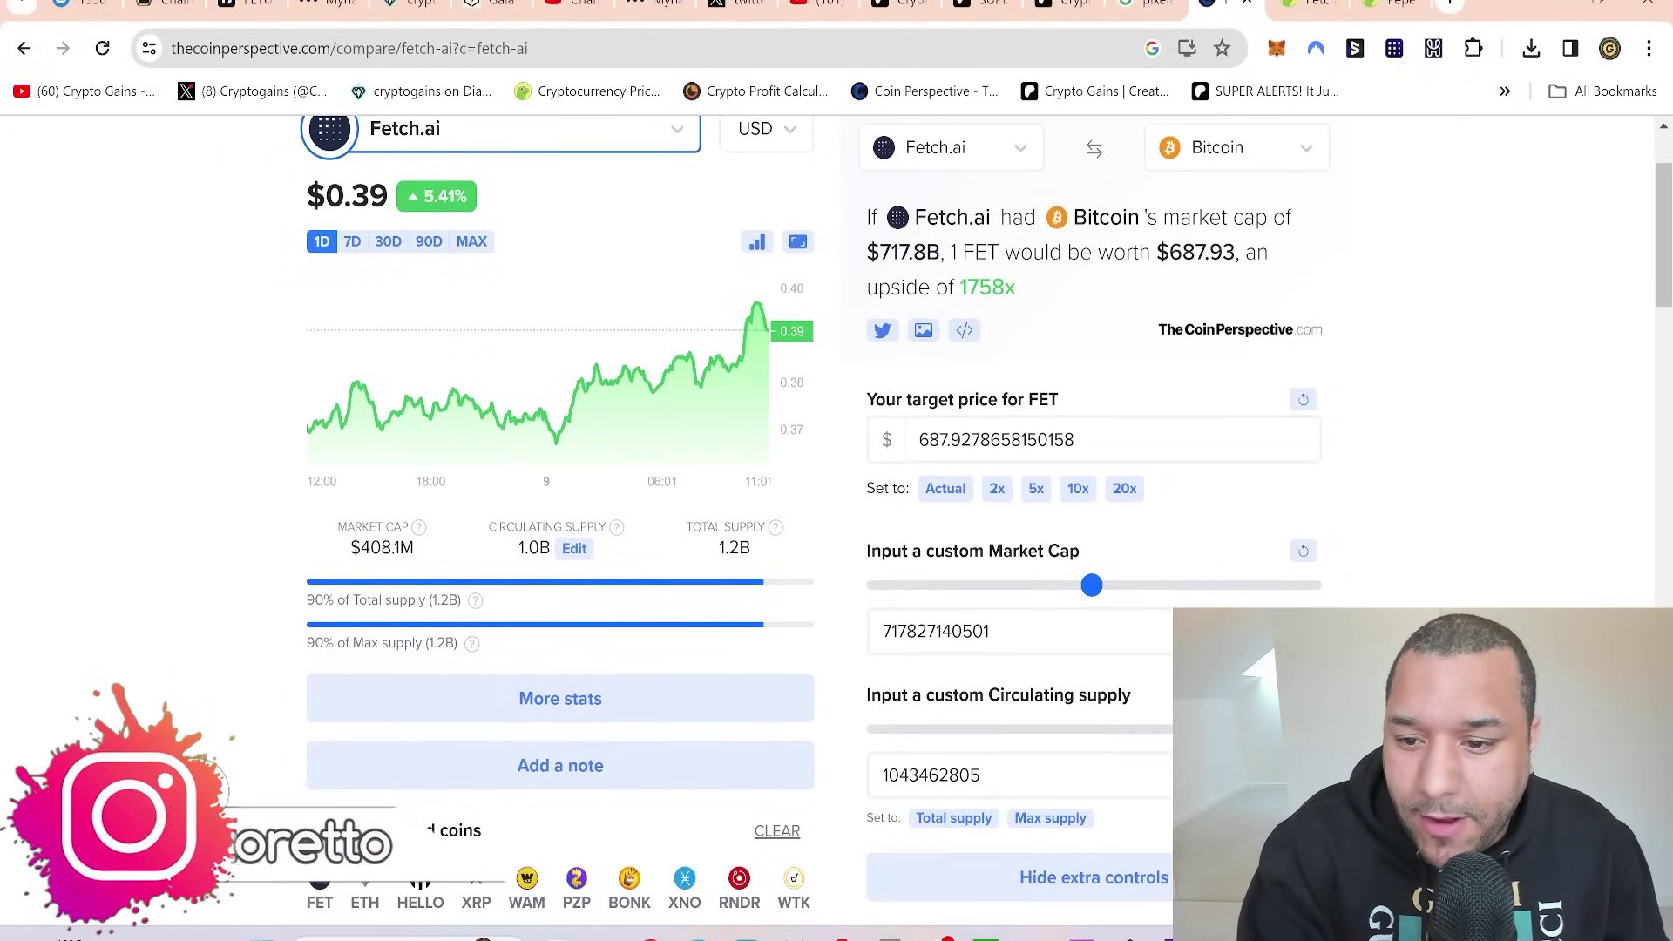
double_click(935, 631)
text(5)
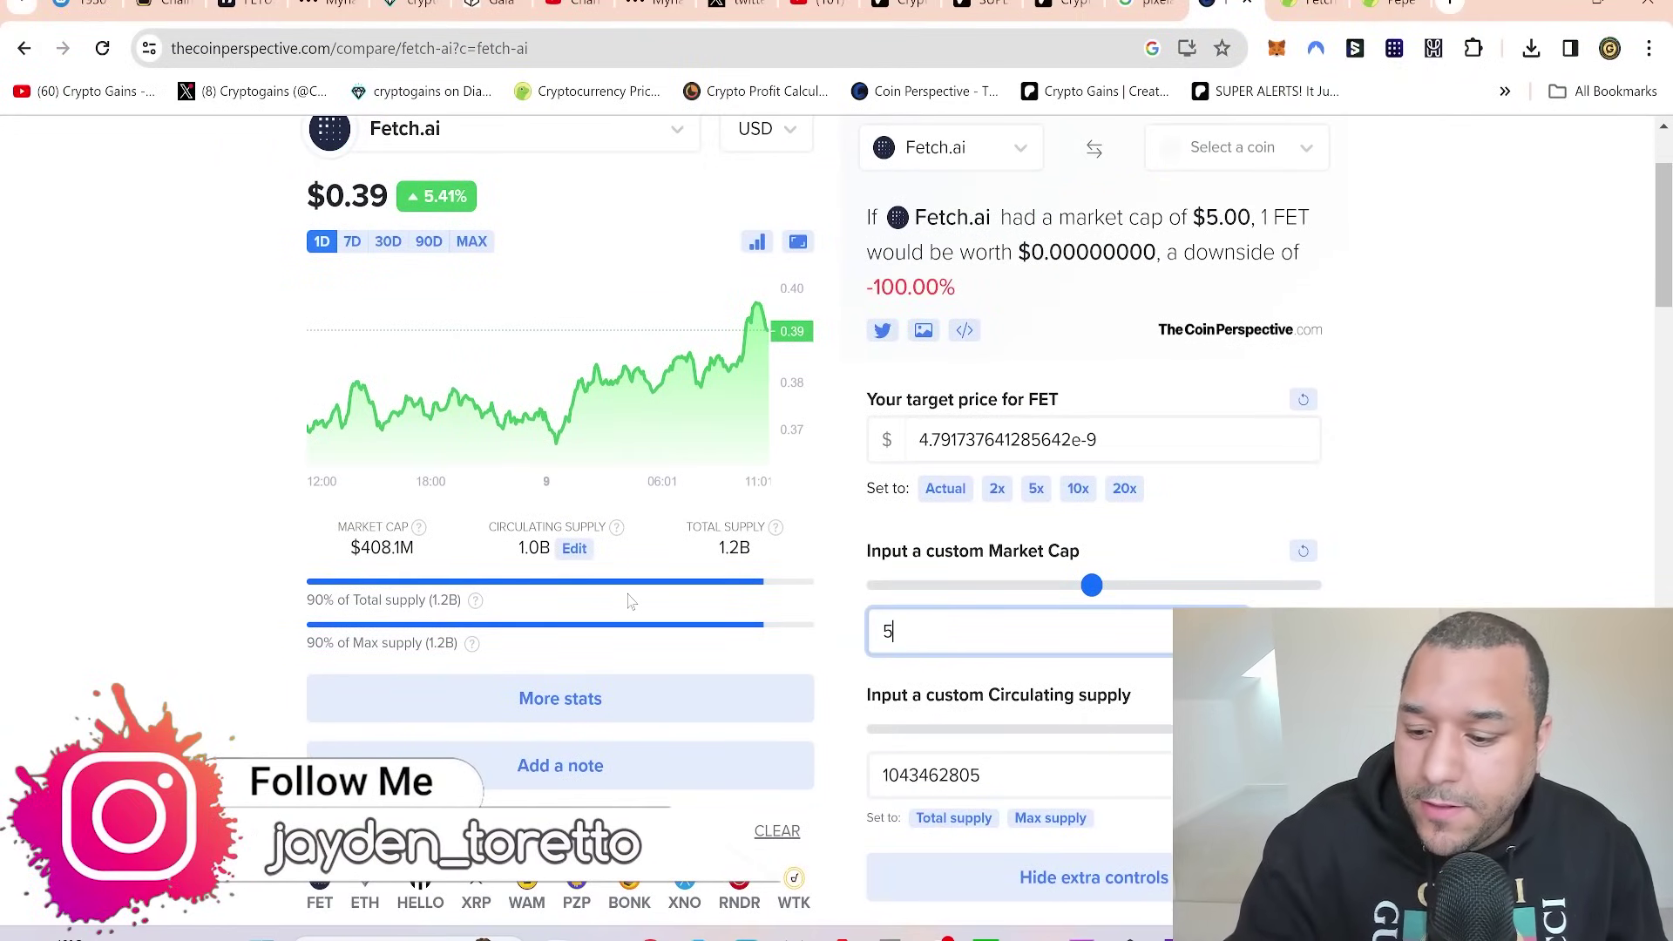
text(200000000)
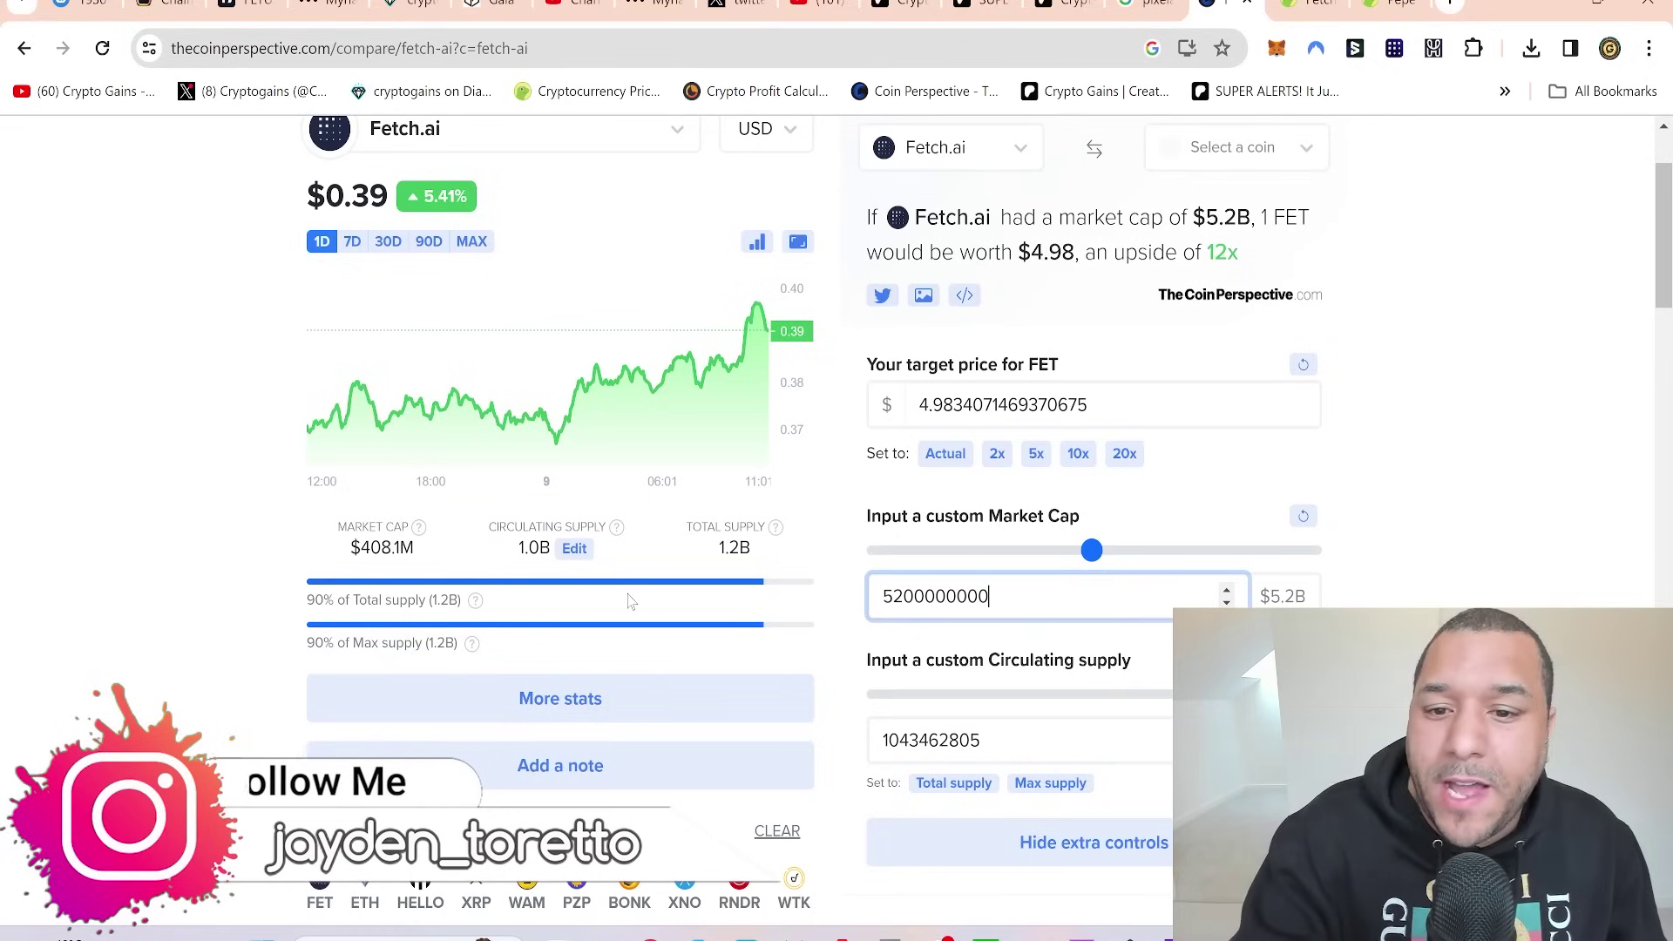
scroll(628, 599, up, 2)
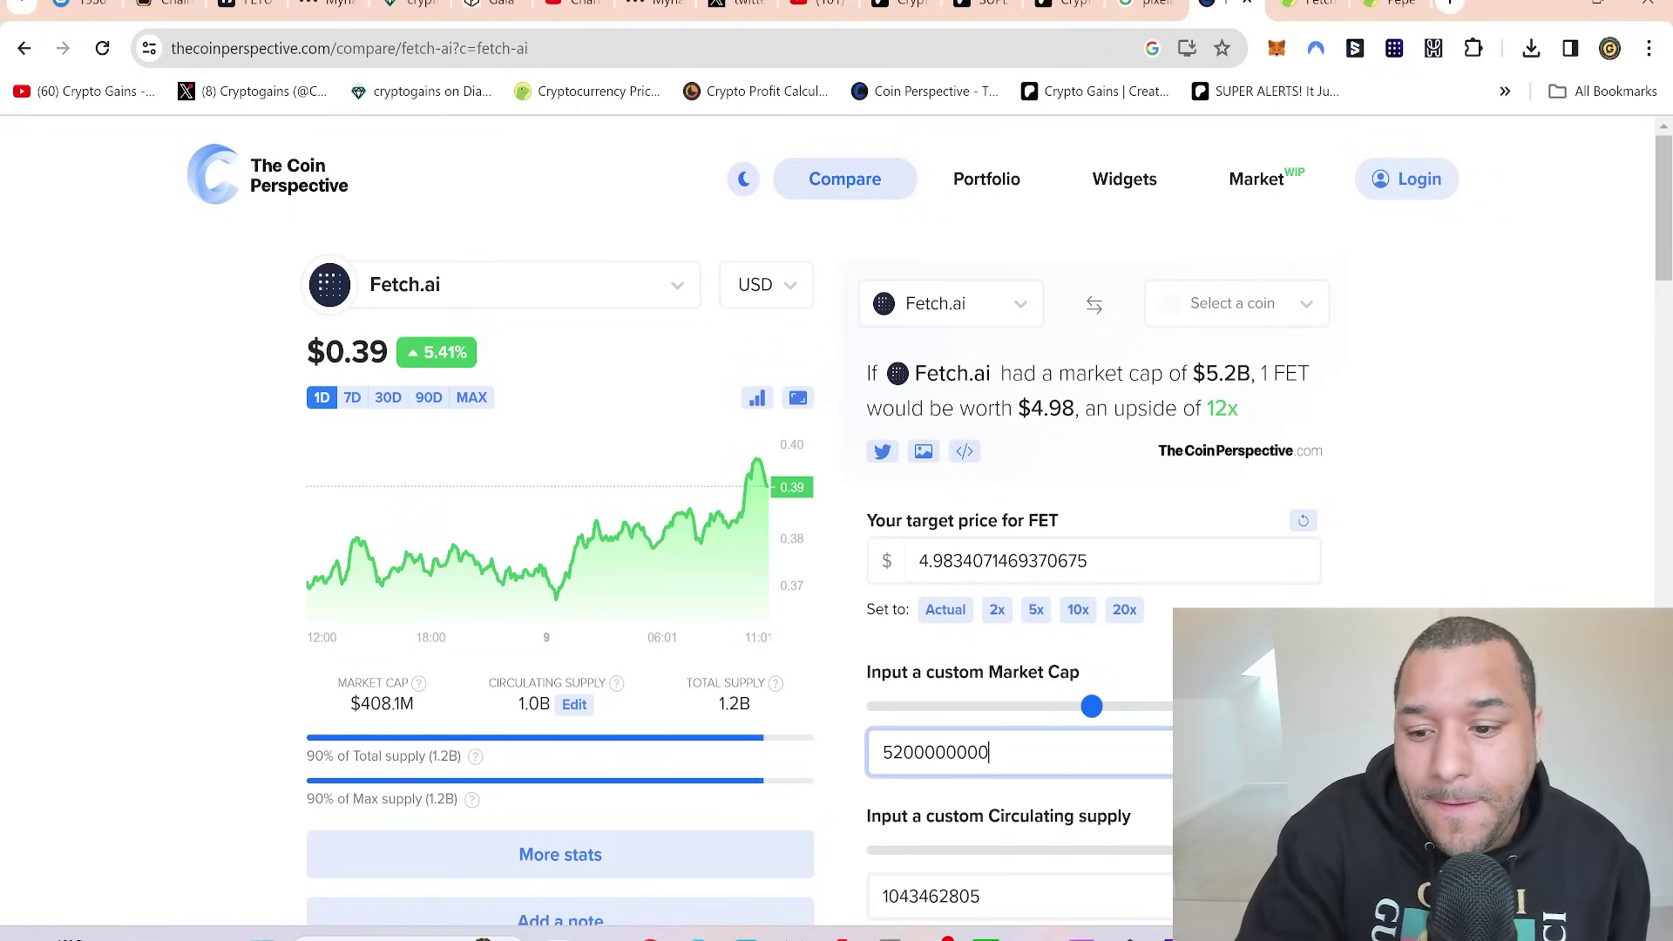
key(alt+Tab)
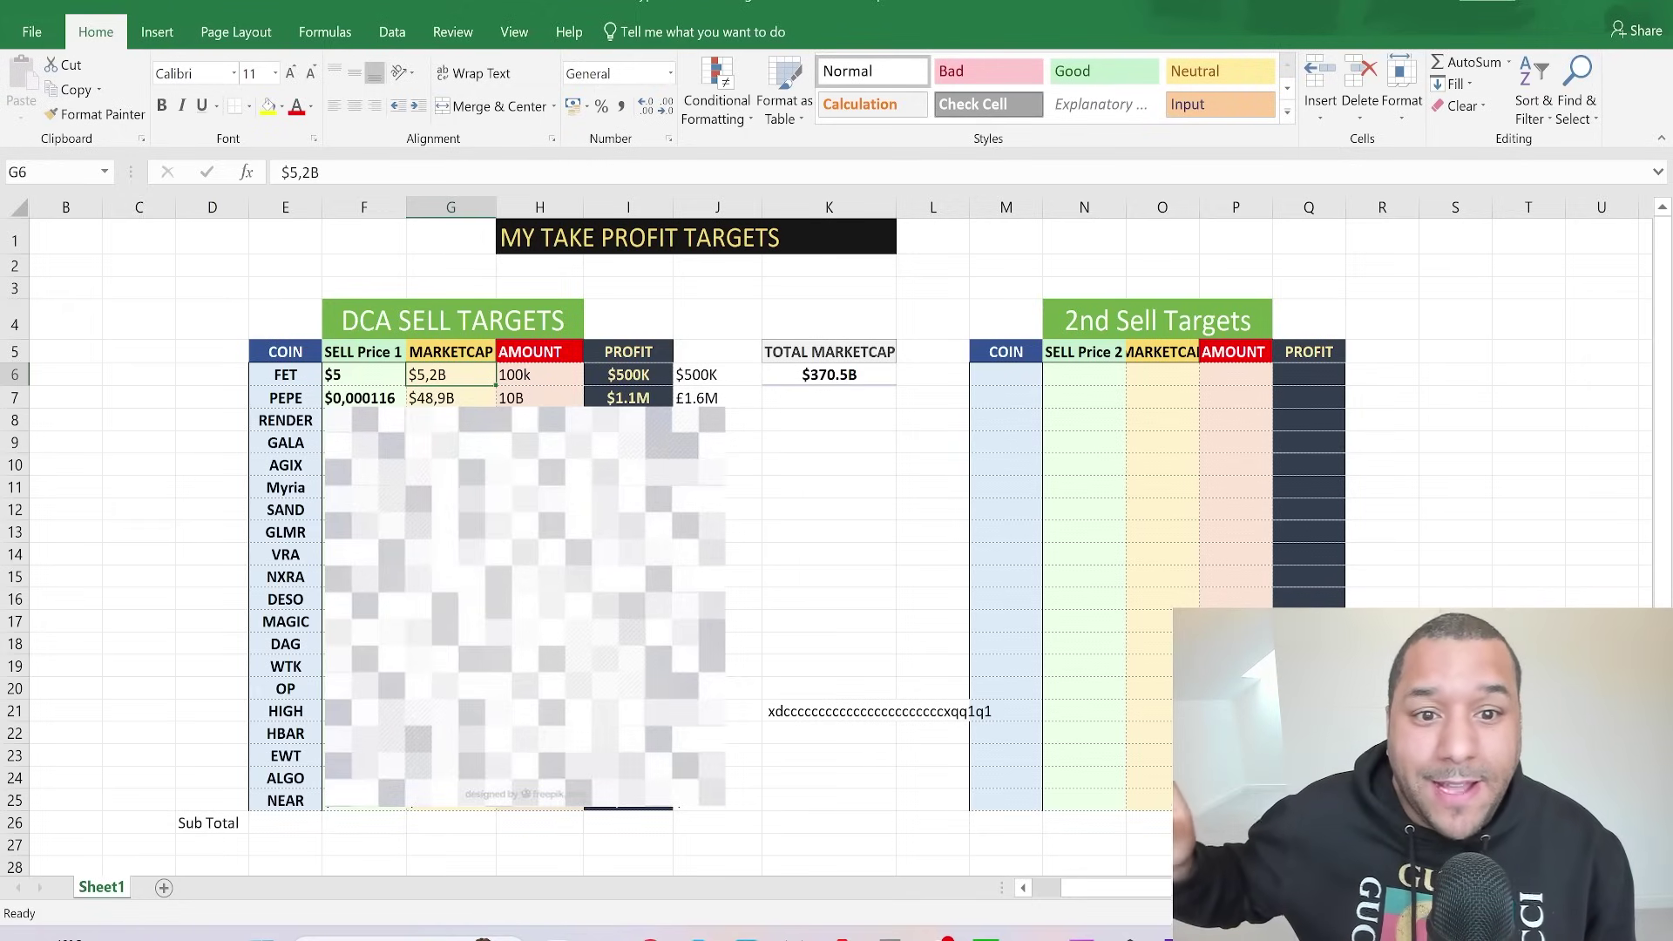
key(alt+Tab)
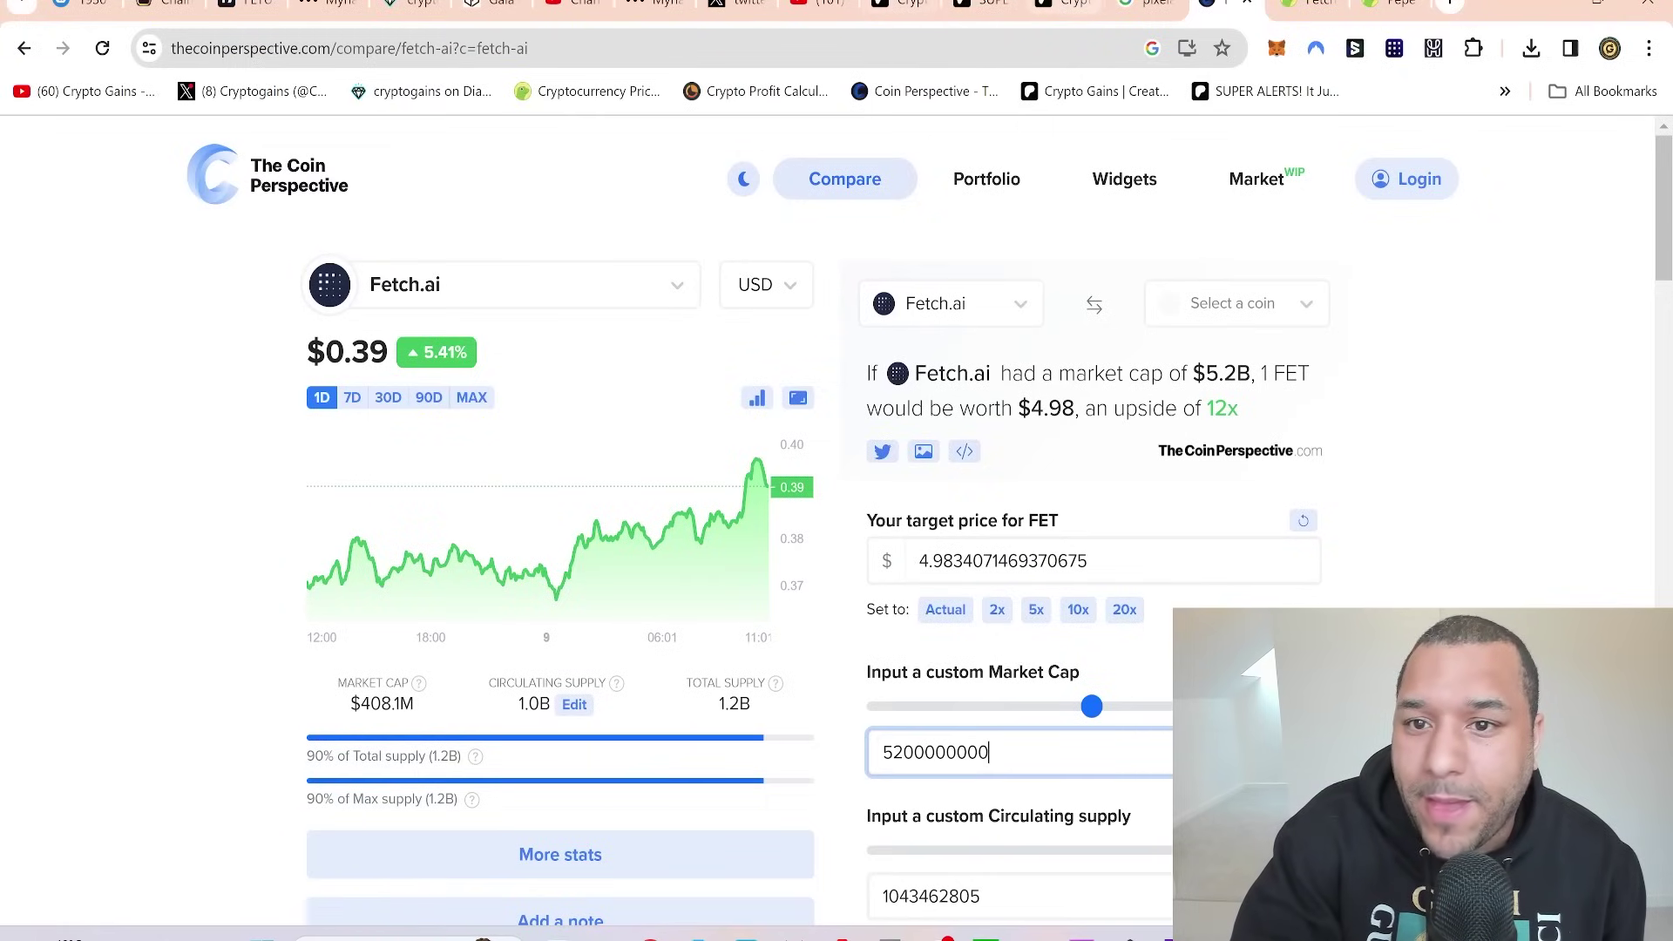
Step: Open the Collections section of the Crypto Gains Patreon page and look through it down to Crypto Spreadsheets
click(898, 5)
scroll(968, 357, up, 3)
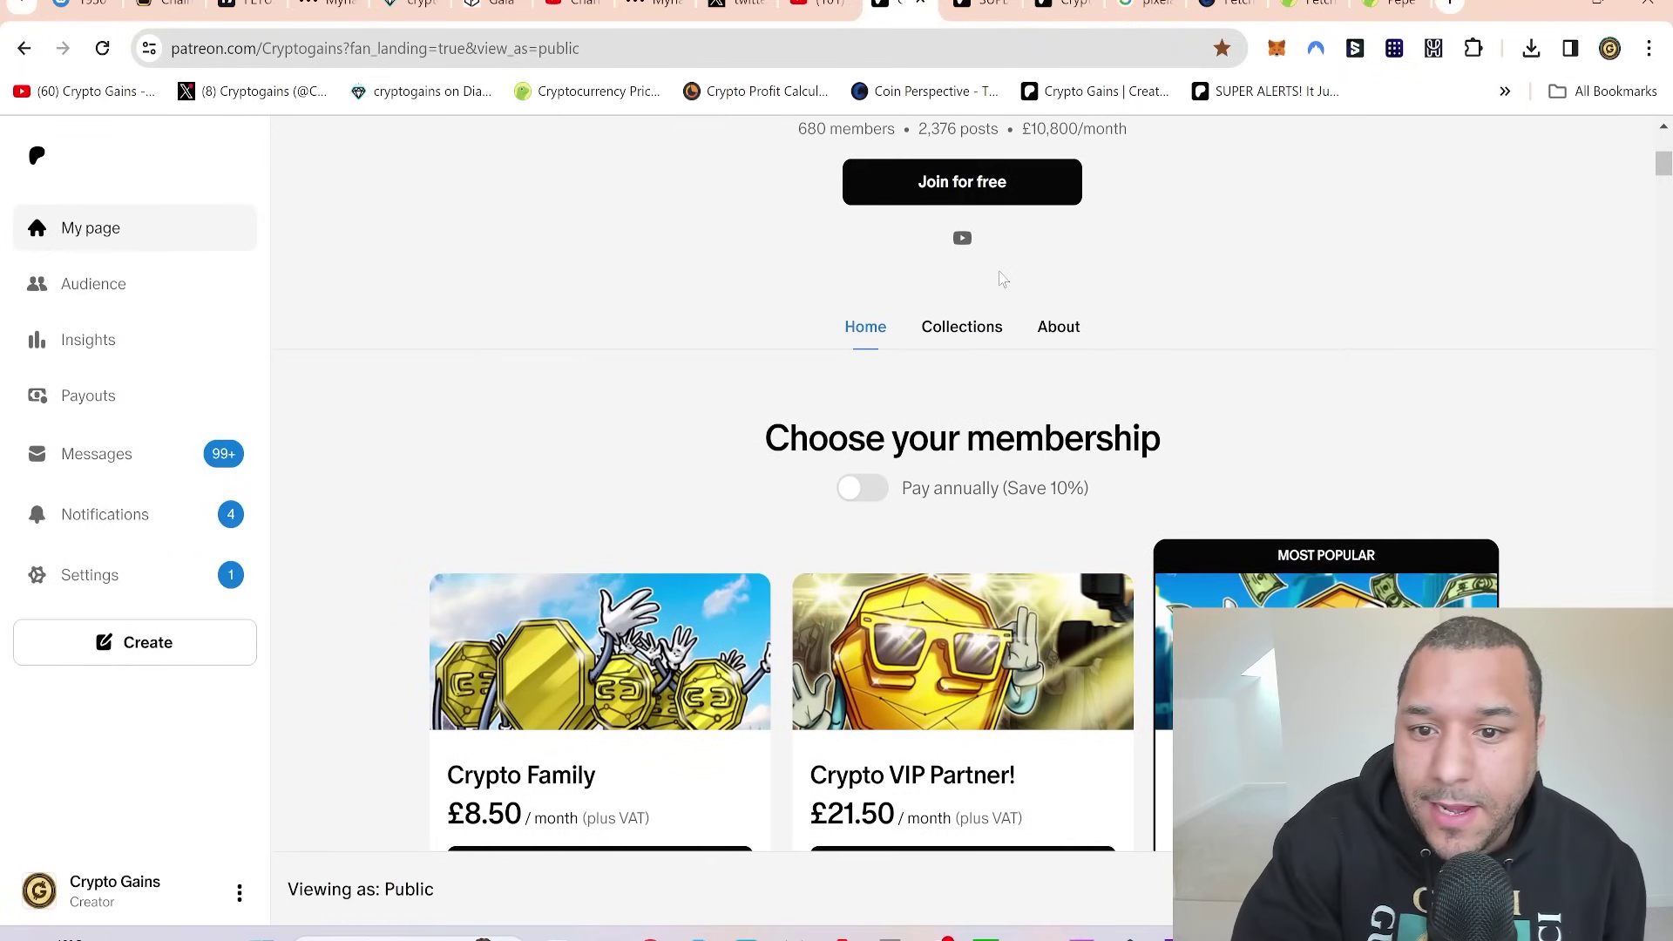
click(956, 345)
scroll(954, 344, down, 6)
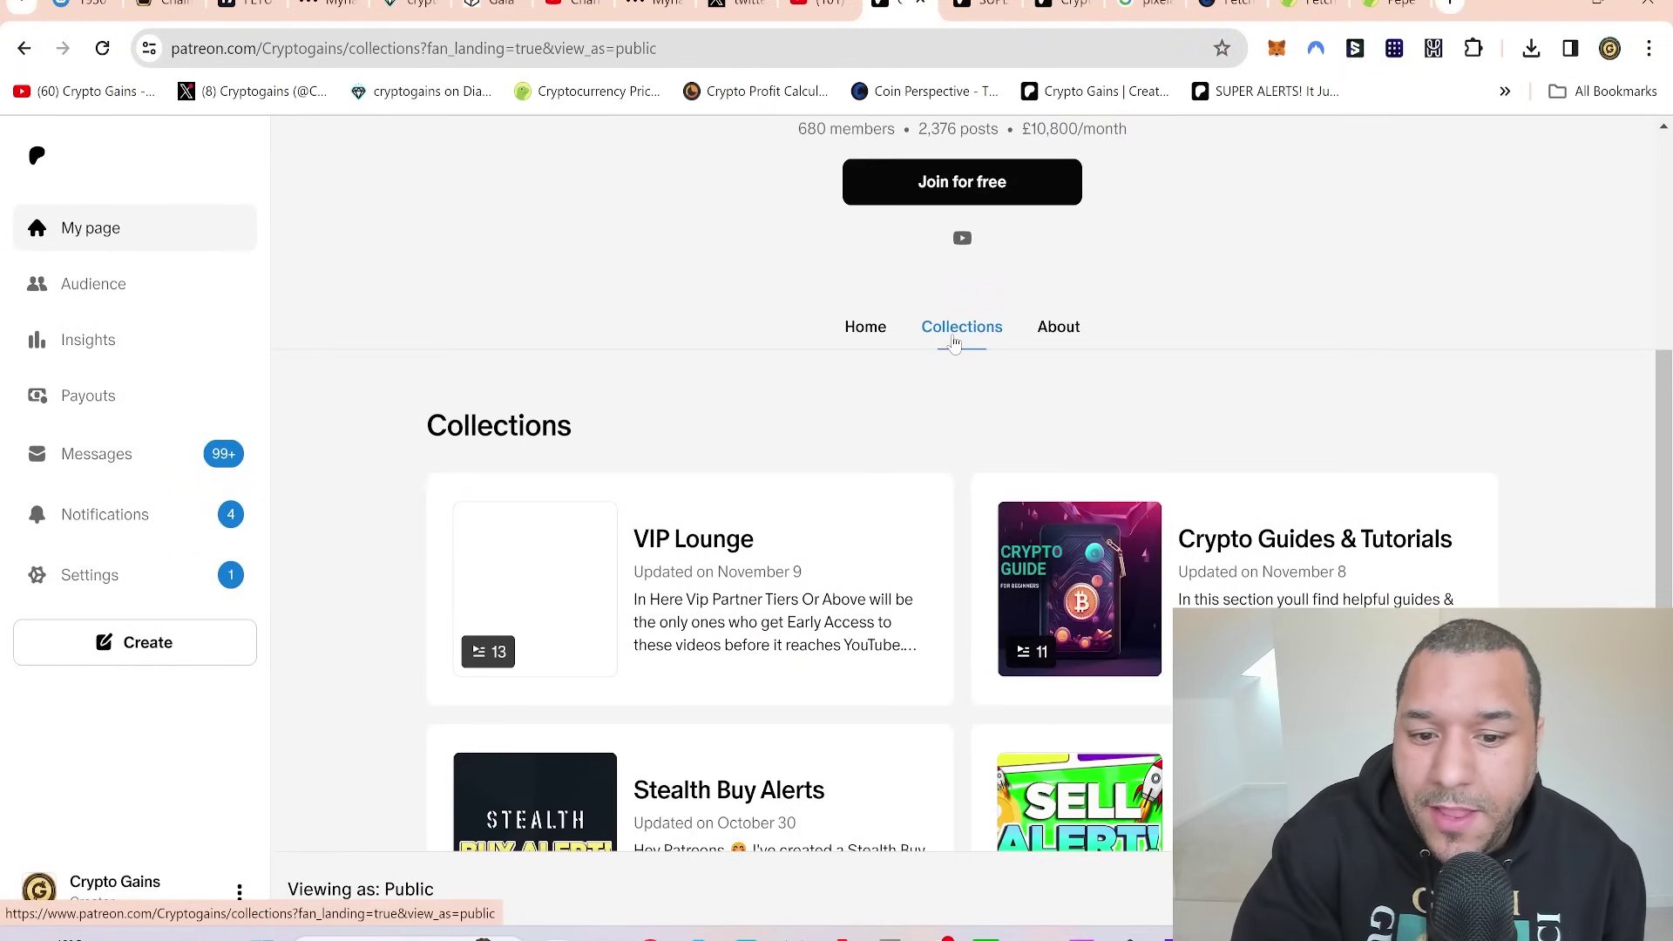
scroll(955, 344, down, 1)
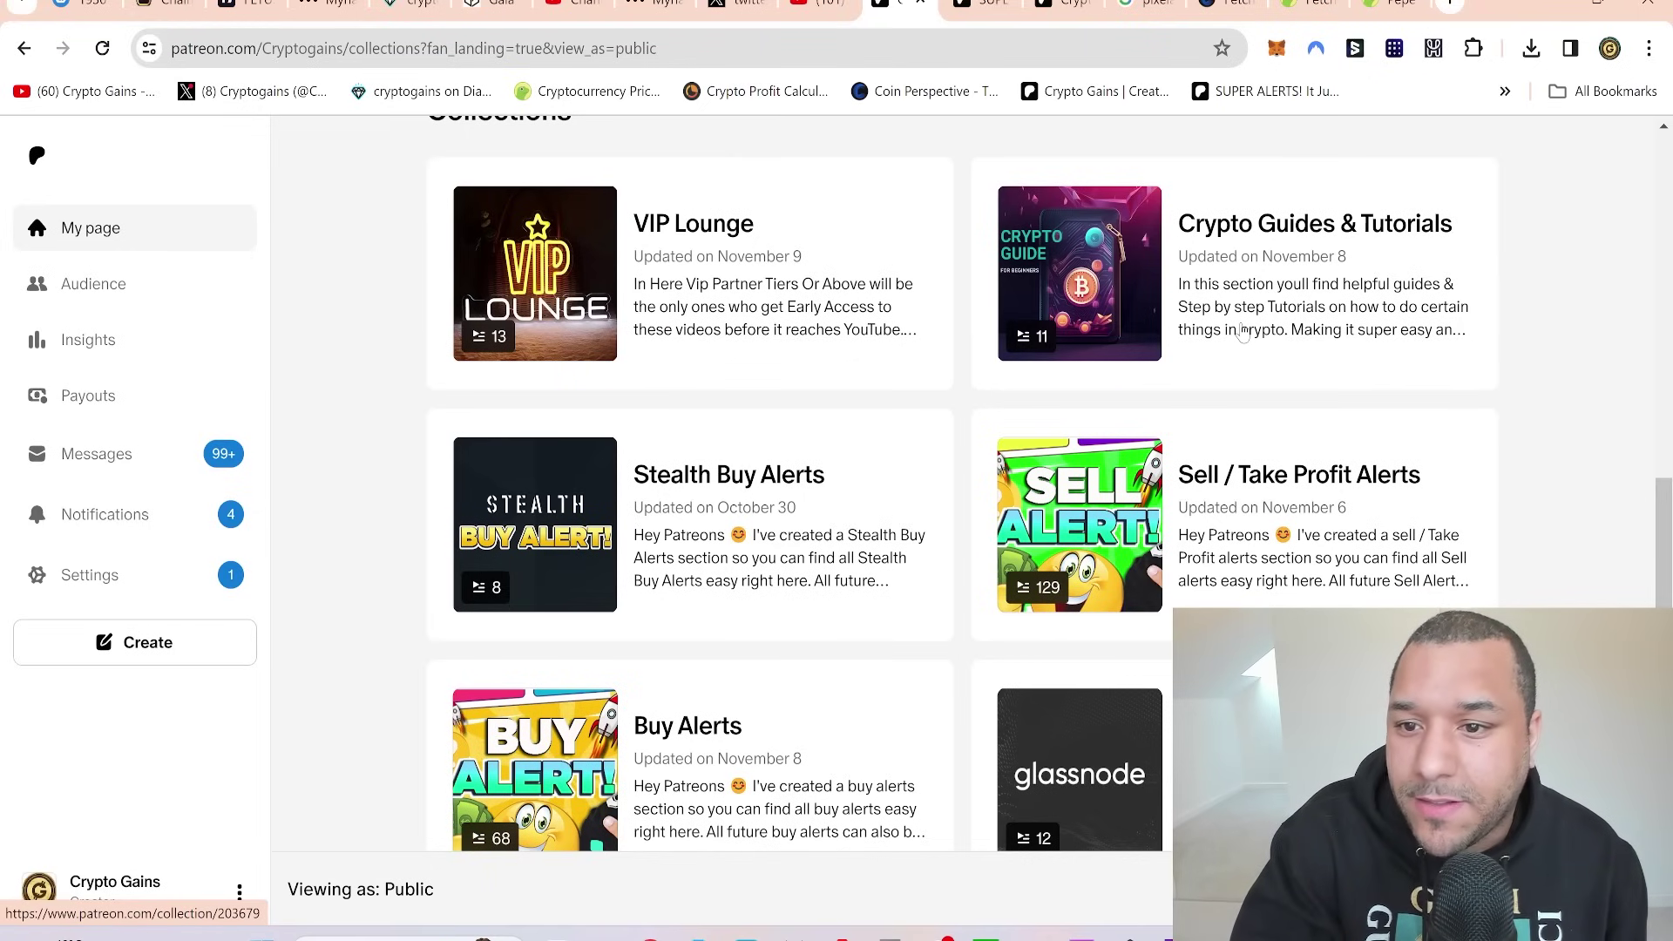
scroll(1268, 254, down, 1)
scroll(1231, 353, down, 4)
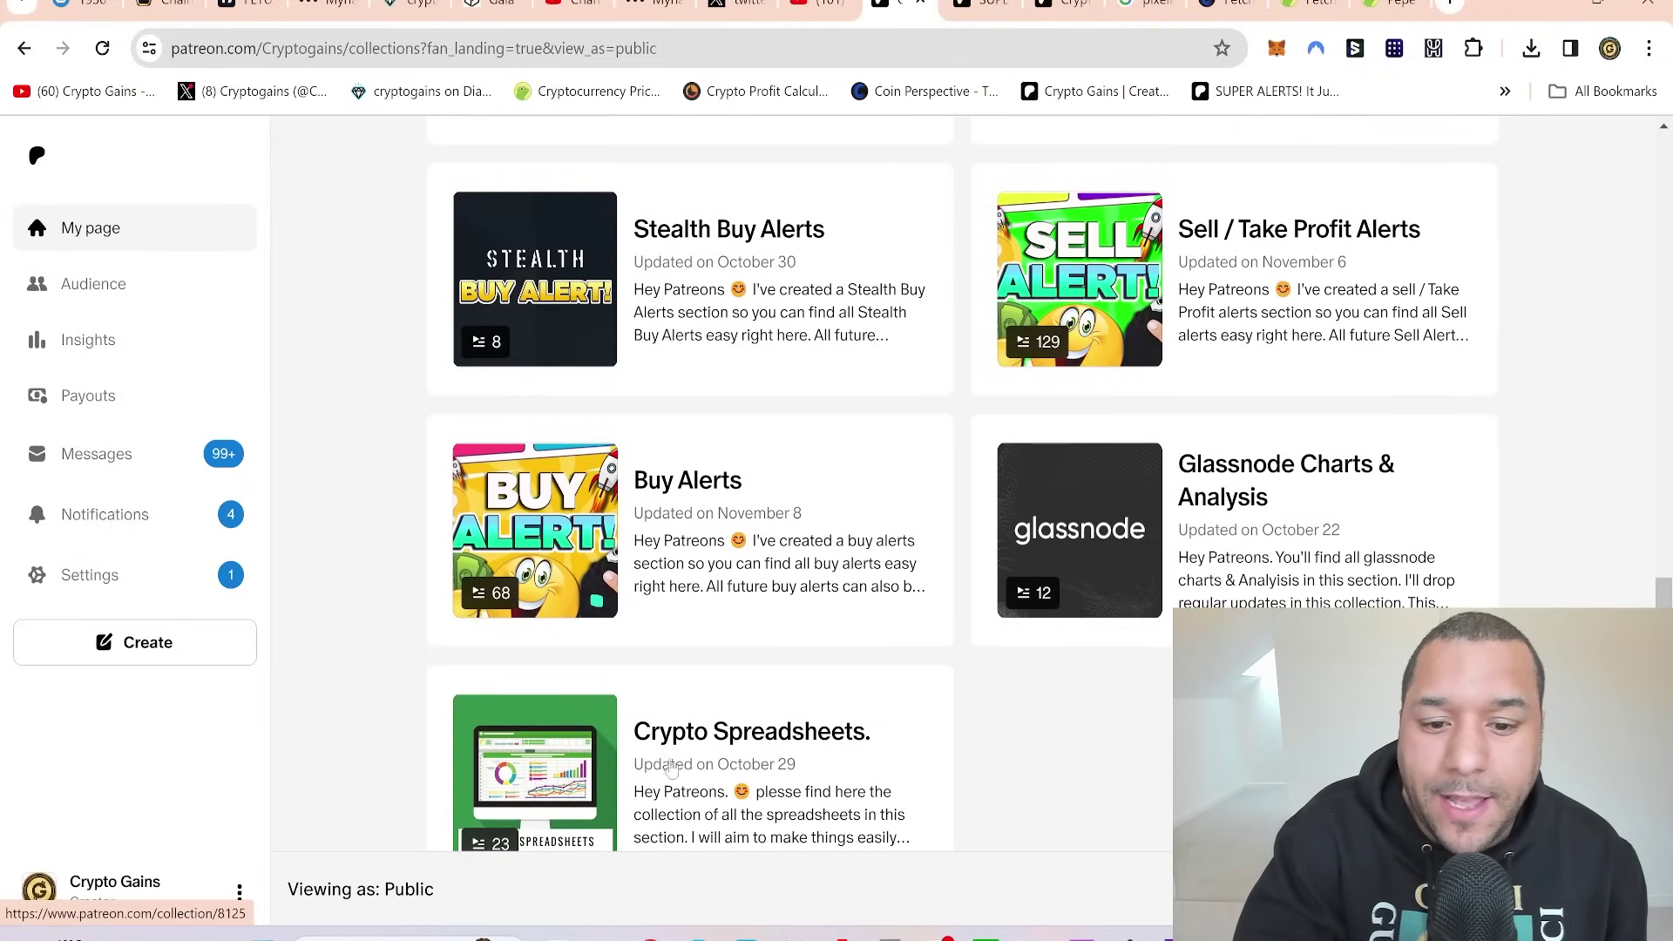
Step: Return to the Excel sheet and review the amount and profit entries in the FET row
key(alt+Tab)
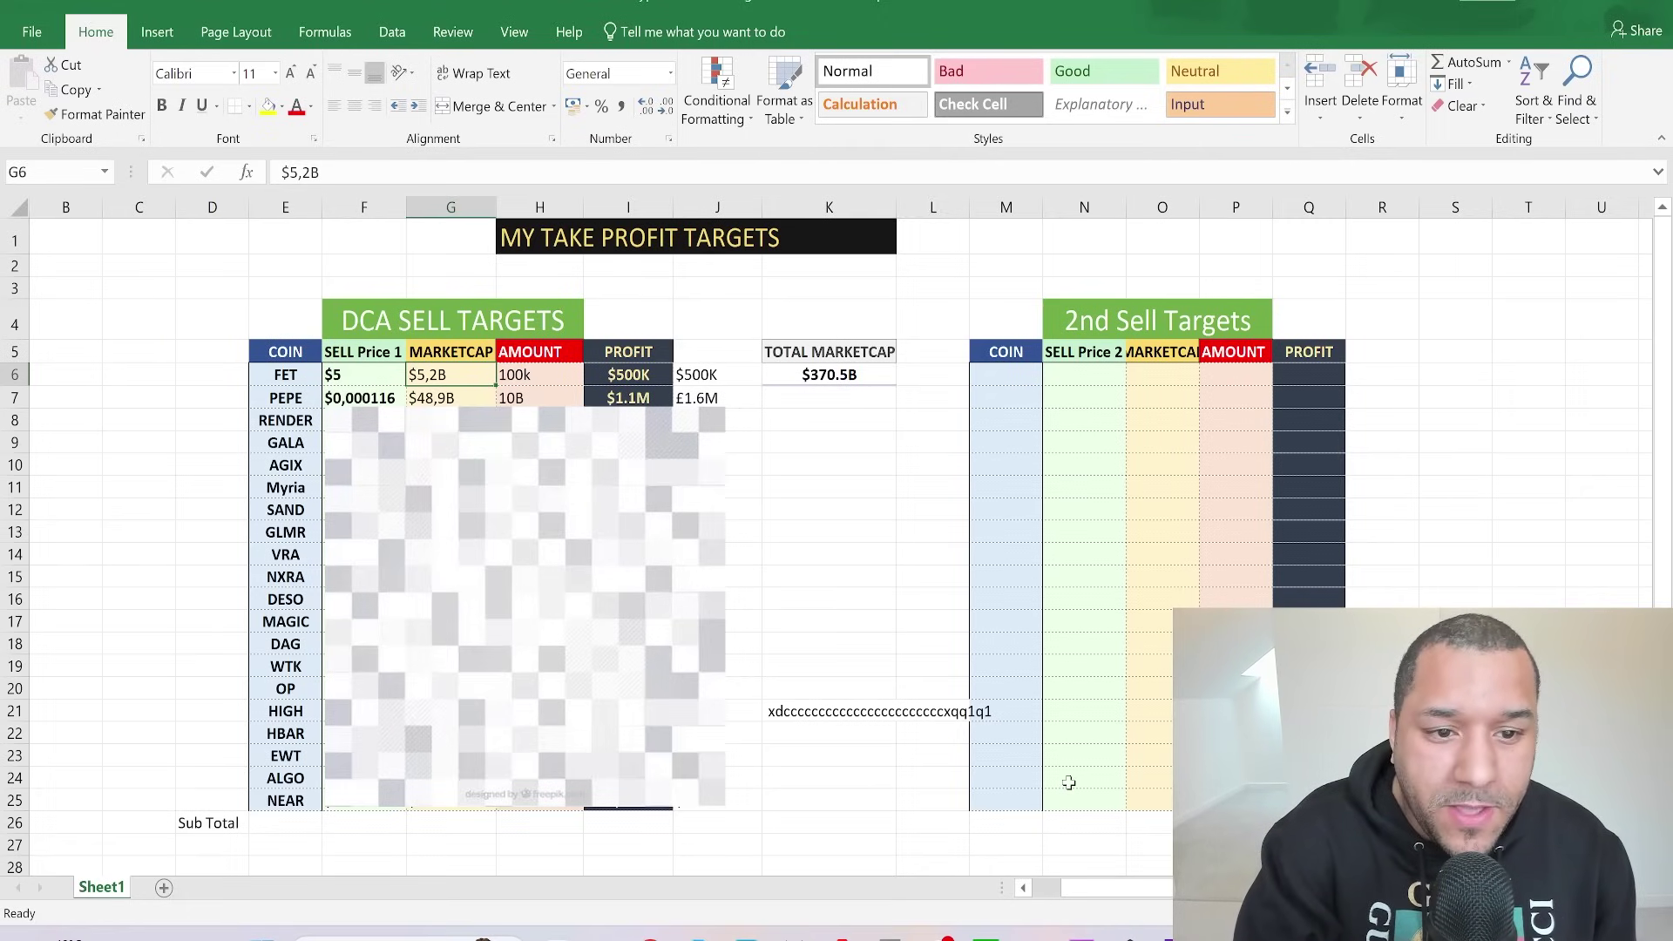
click(537, 370)
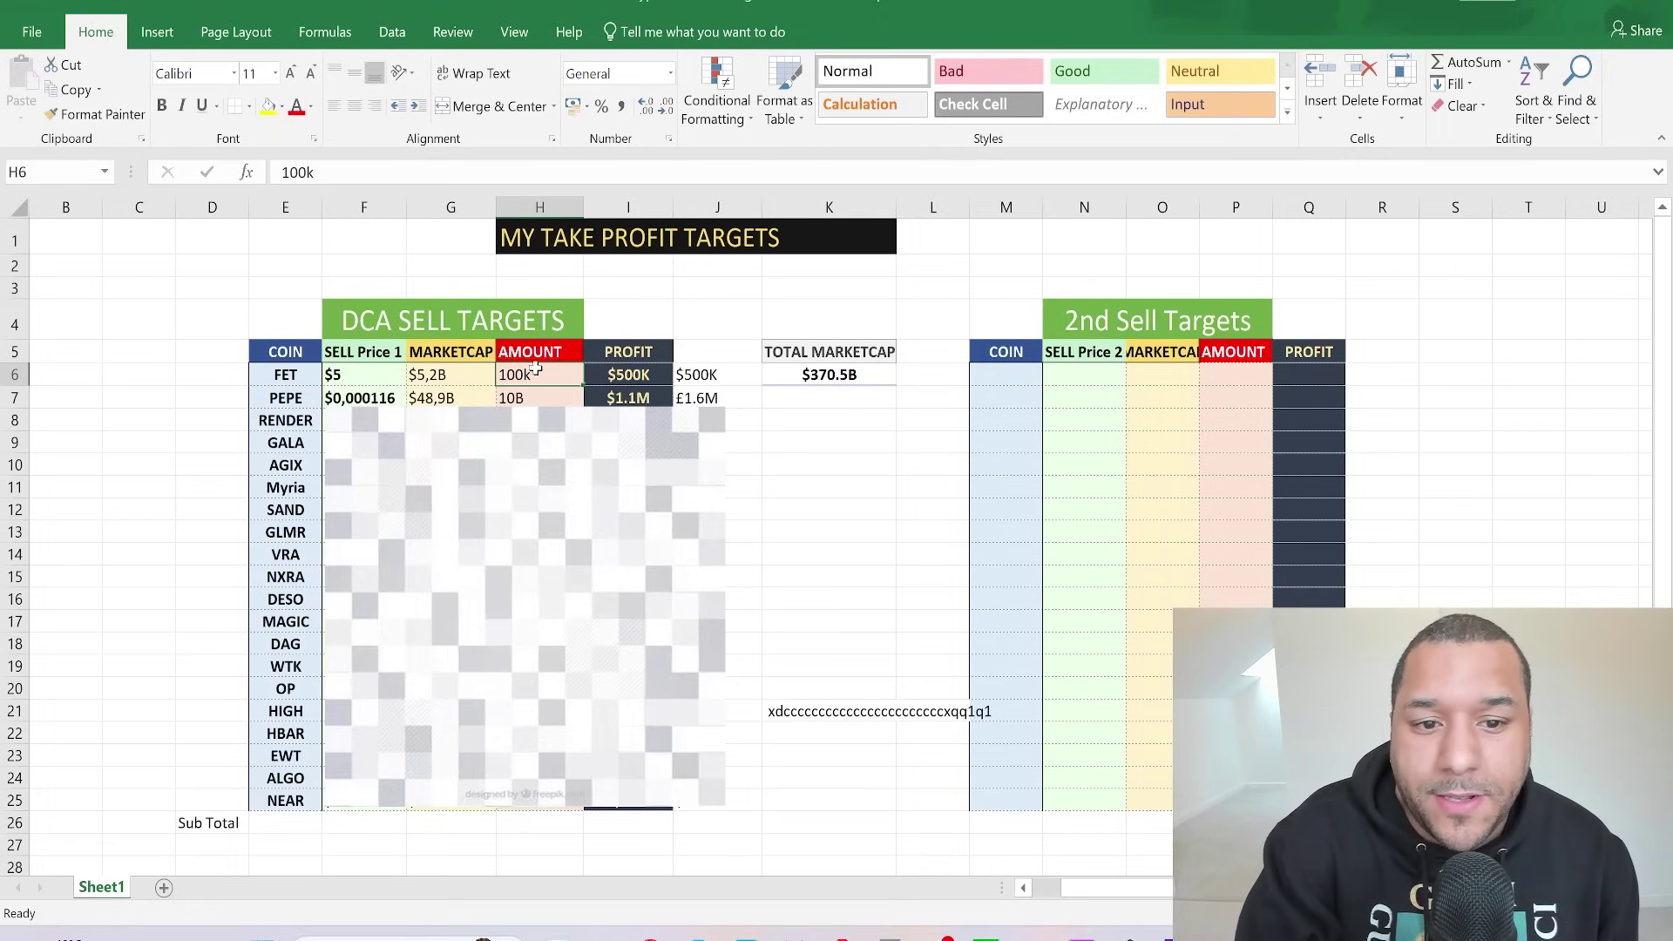
click(629, 374)
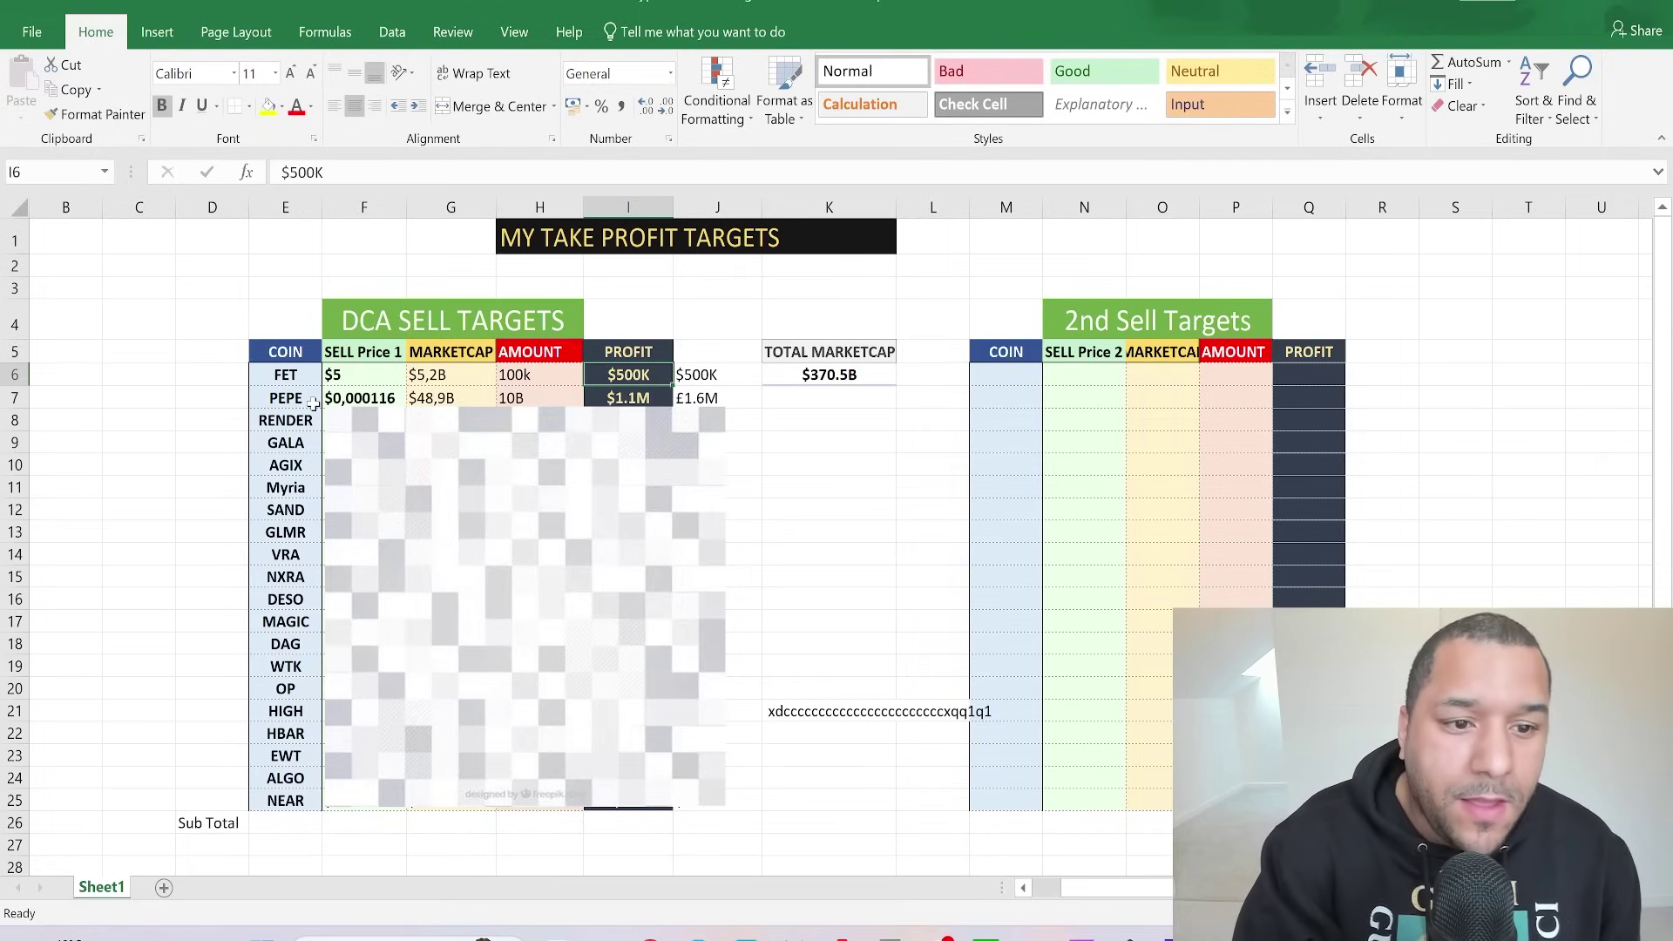
Step: Select PEPE in the sheet, switch to the browser and check Pepe's current price on its CoinGecko page
click(283, 403)
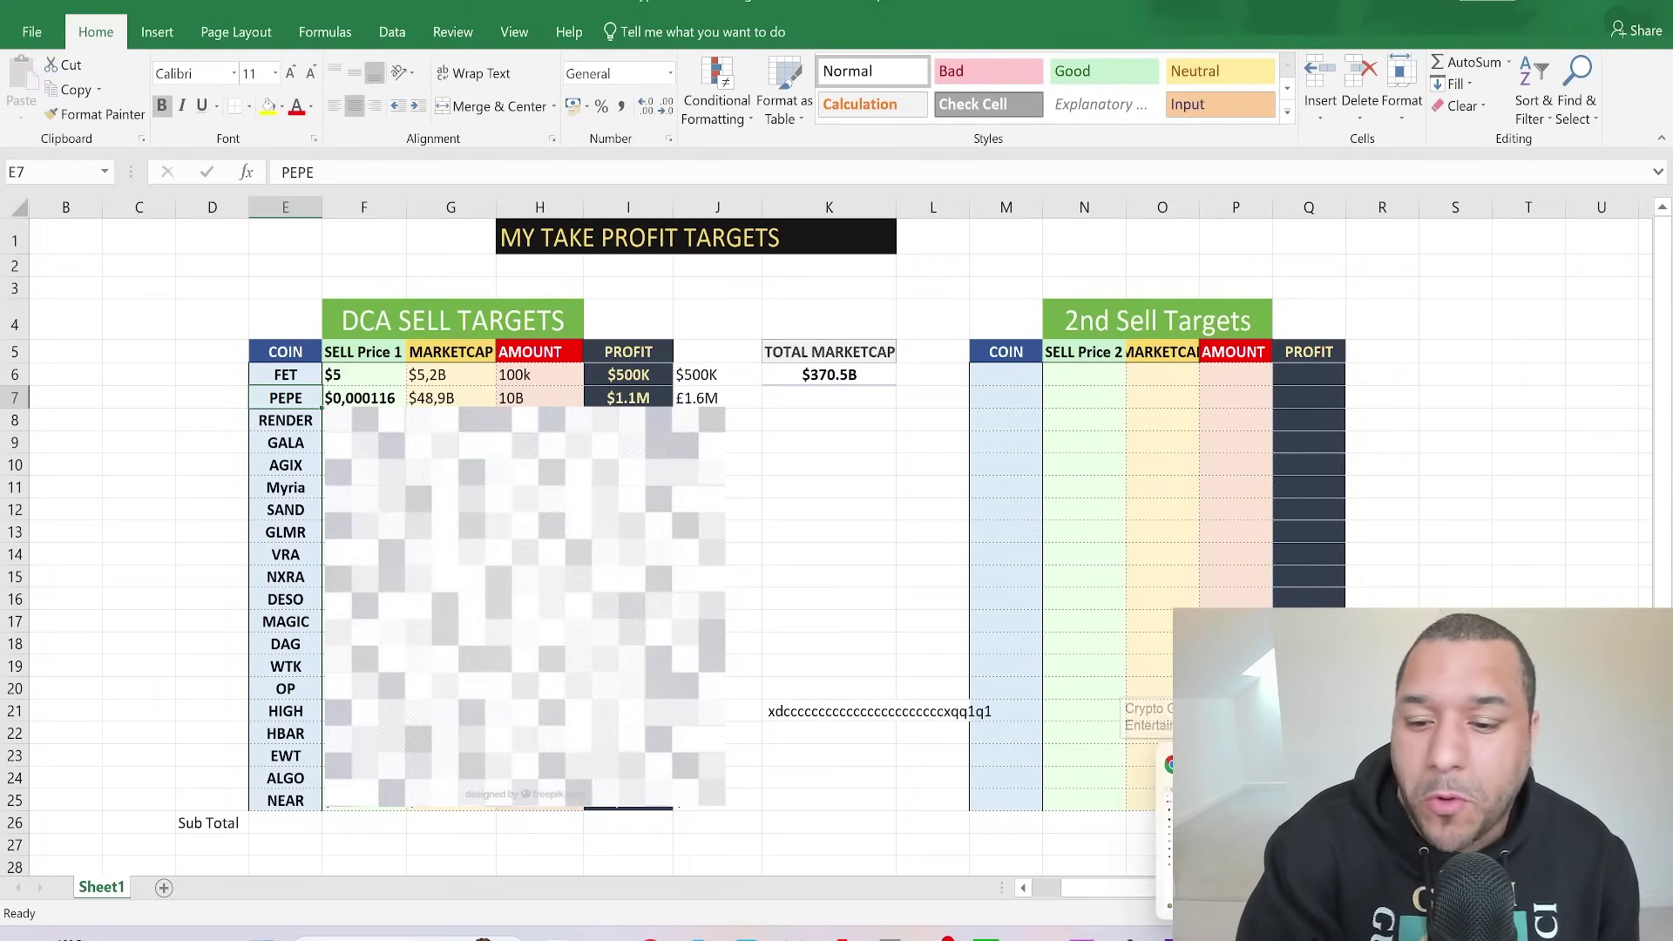
key(alt+Tab)
scroll(962, 483, up, 10)
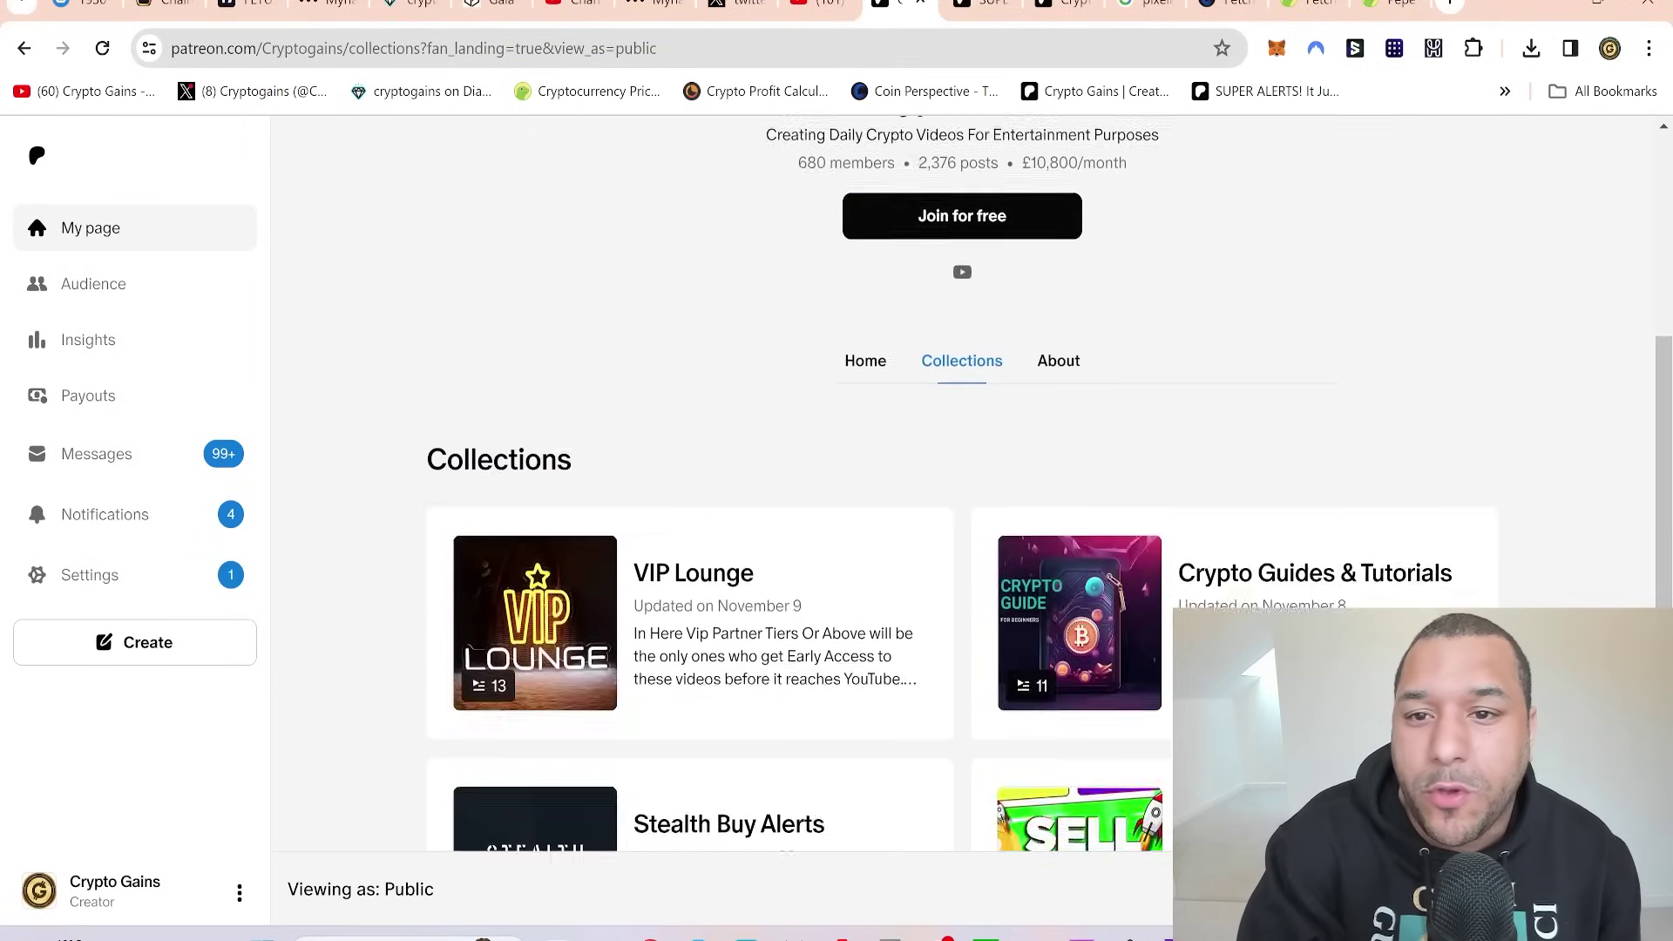
click(969, 4)
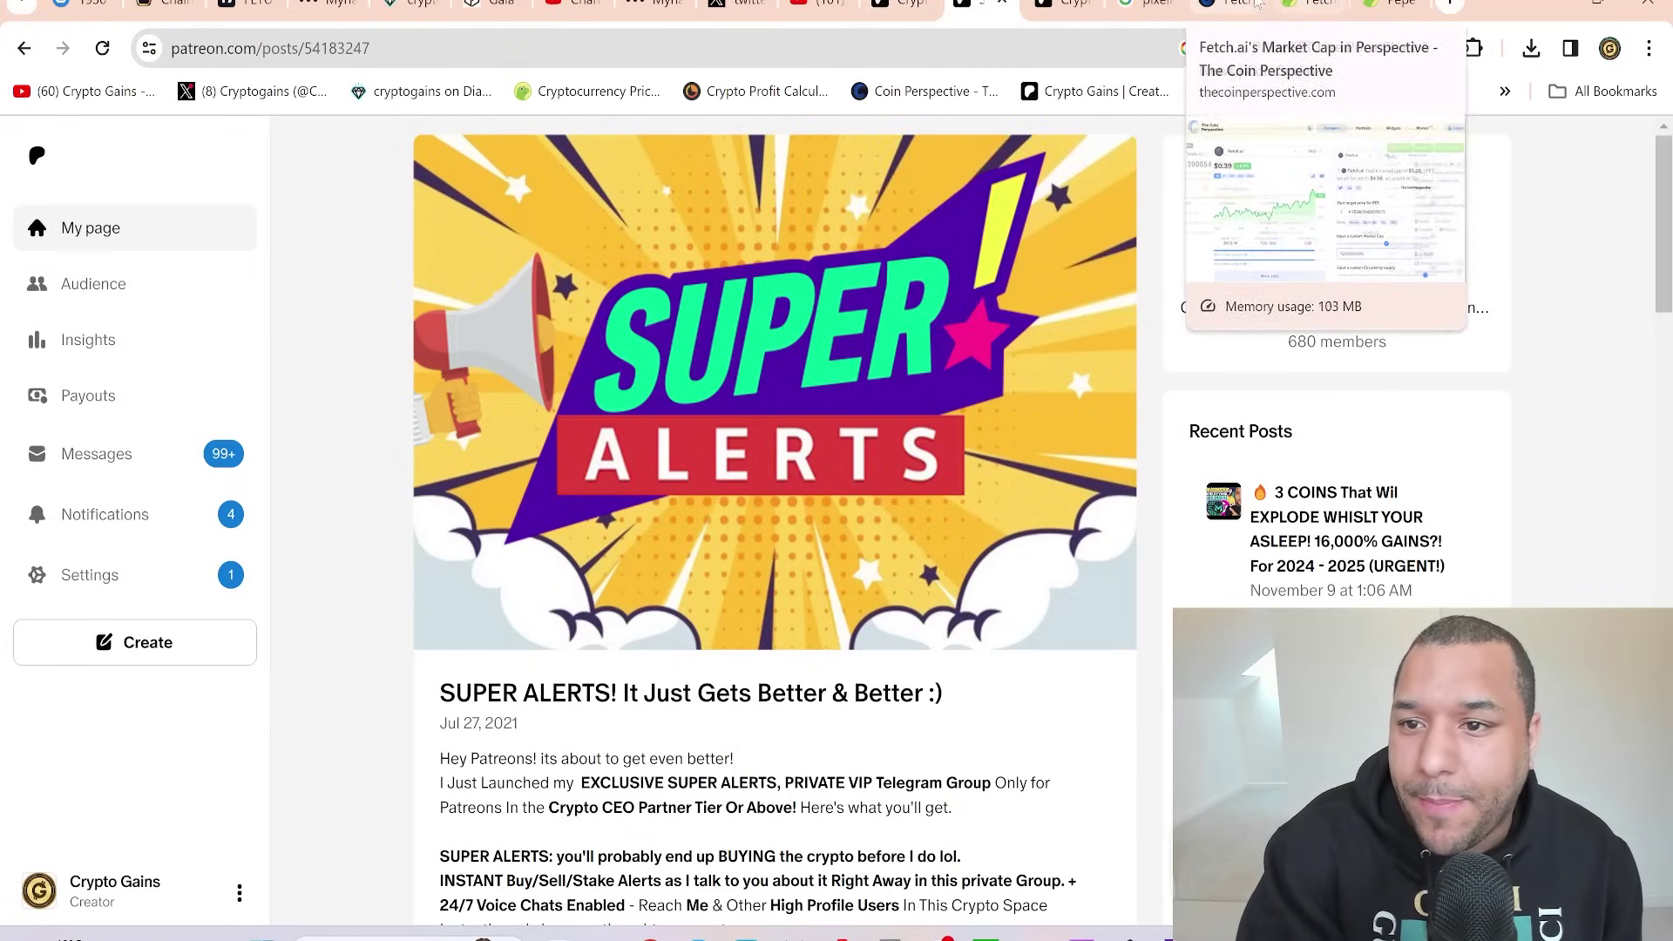
click(1388, 4)
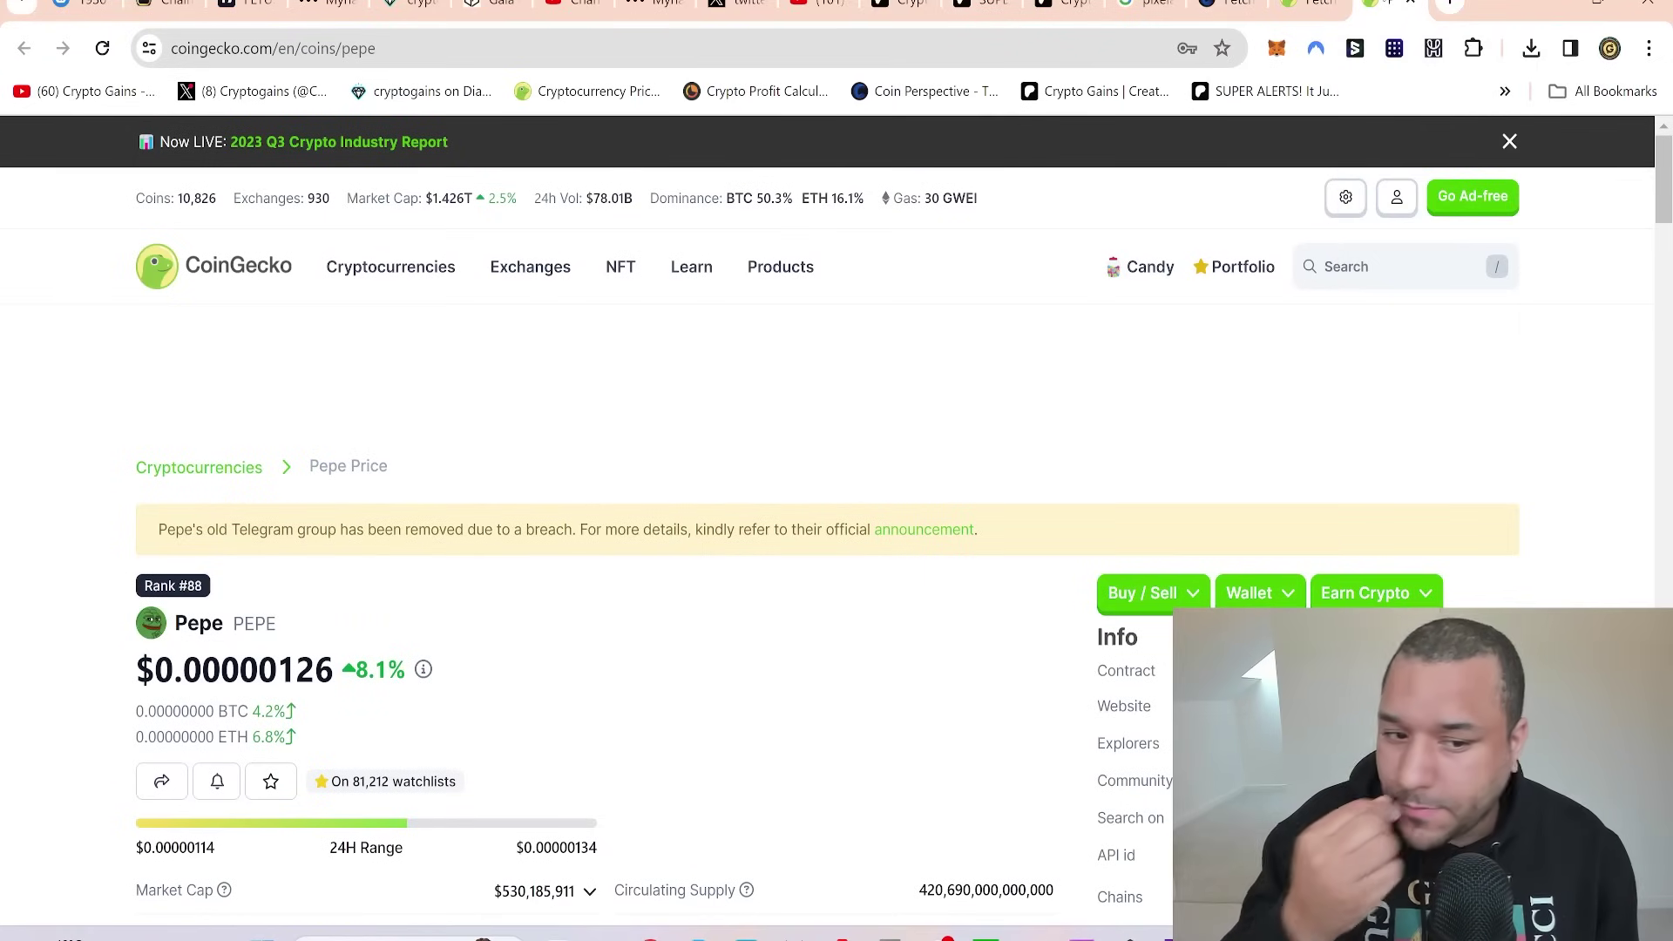
scroll(1298, 250, down, 3)
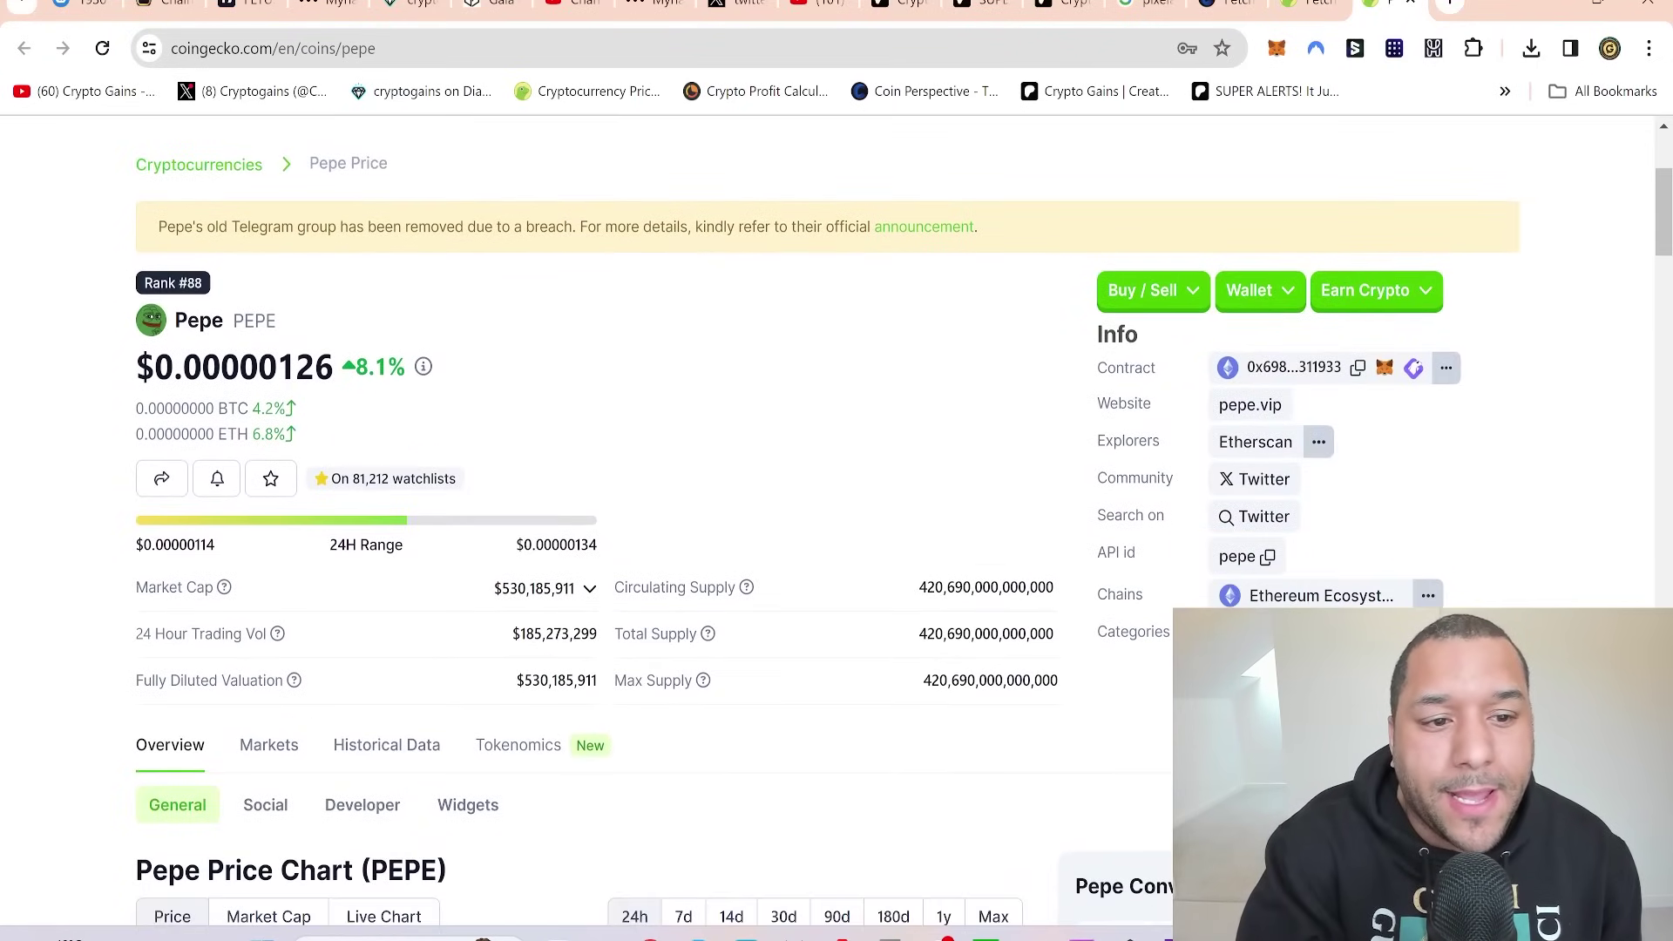
drag(183, 367, 296, 367)
click(533, 408)
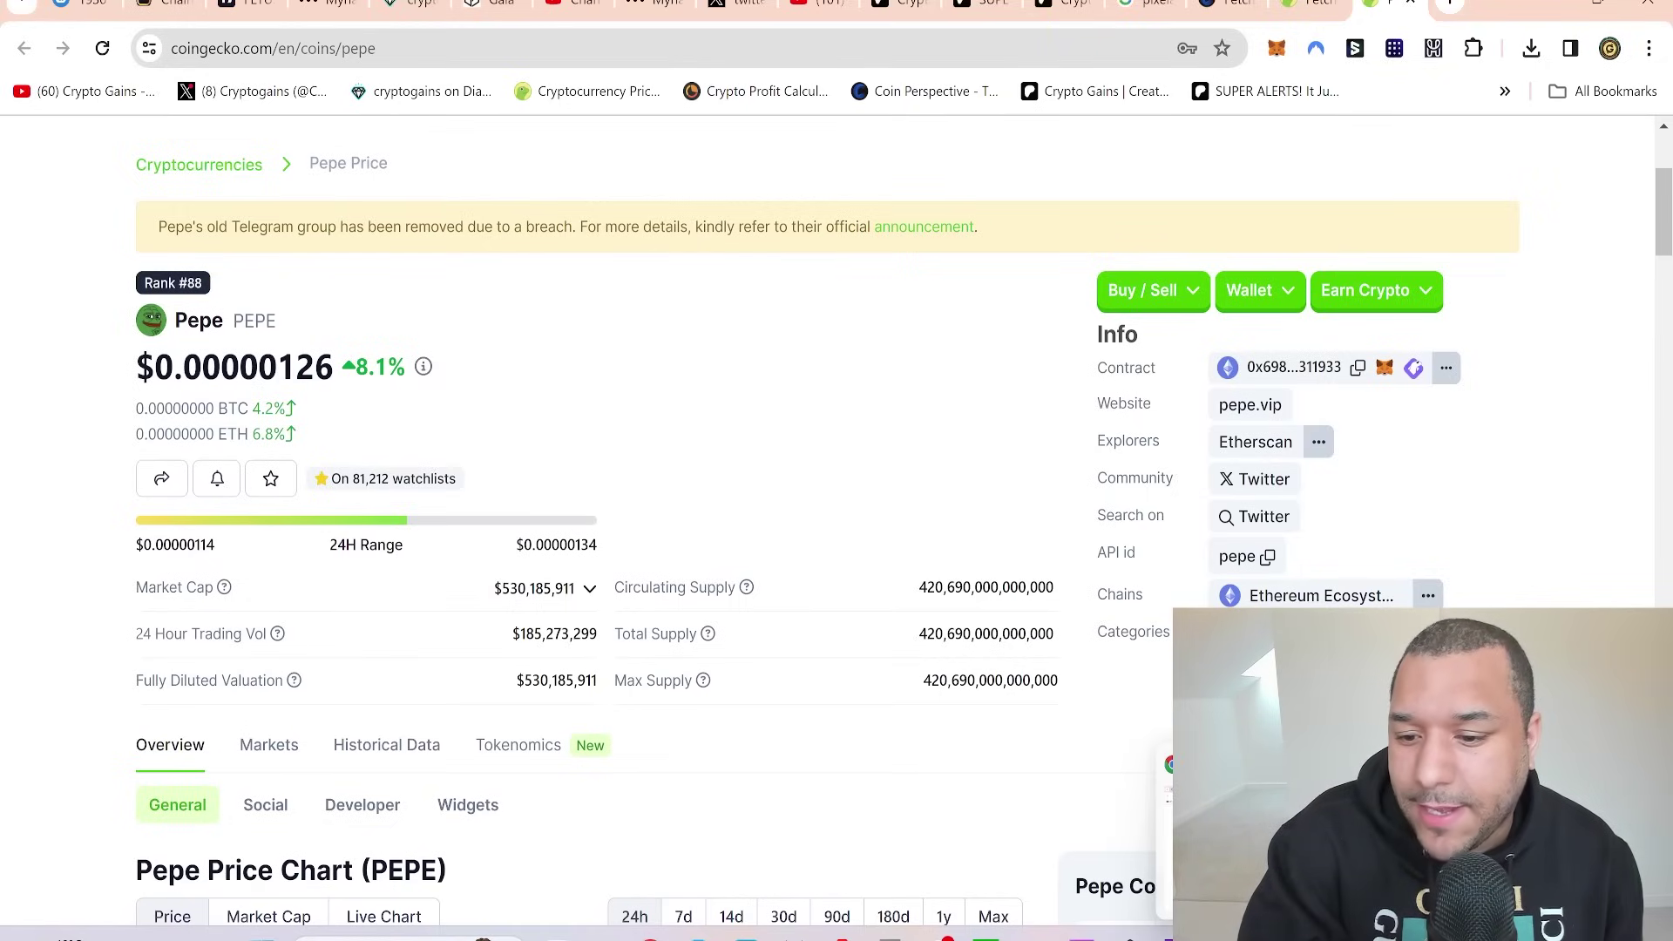
Step: Return to the Excel sheet and review the sell price, market cap, amount and profit entries in the PEPE row
key(alt+Tab)
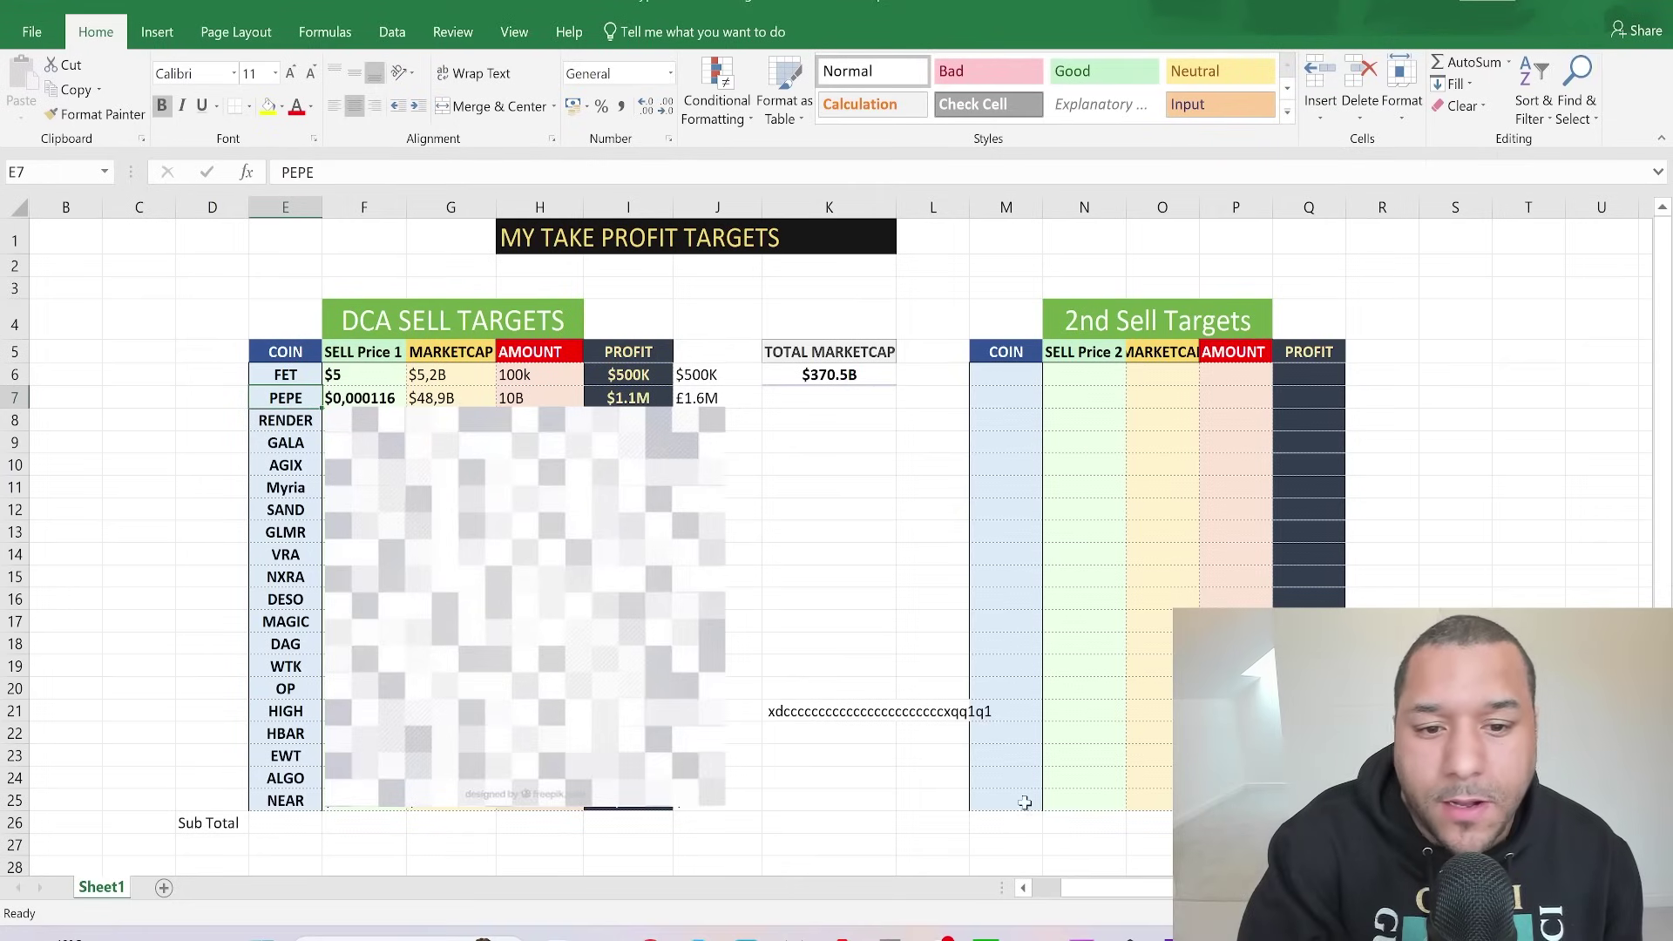
click(348, 395)
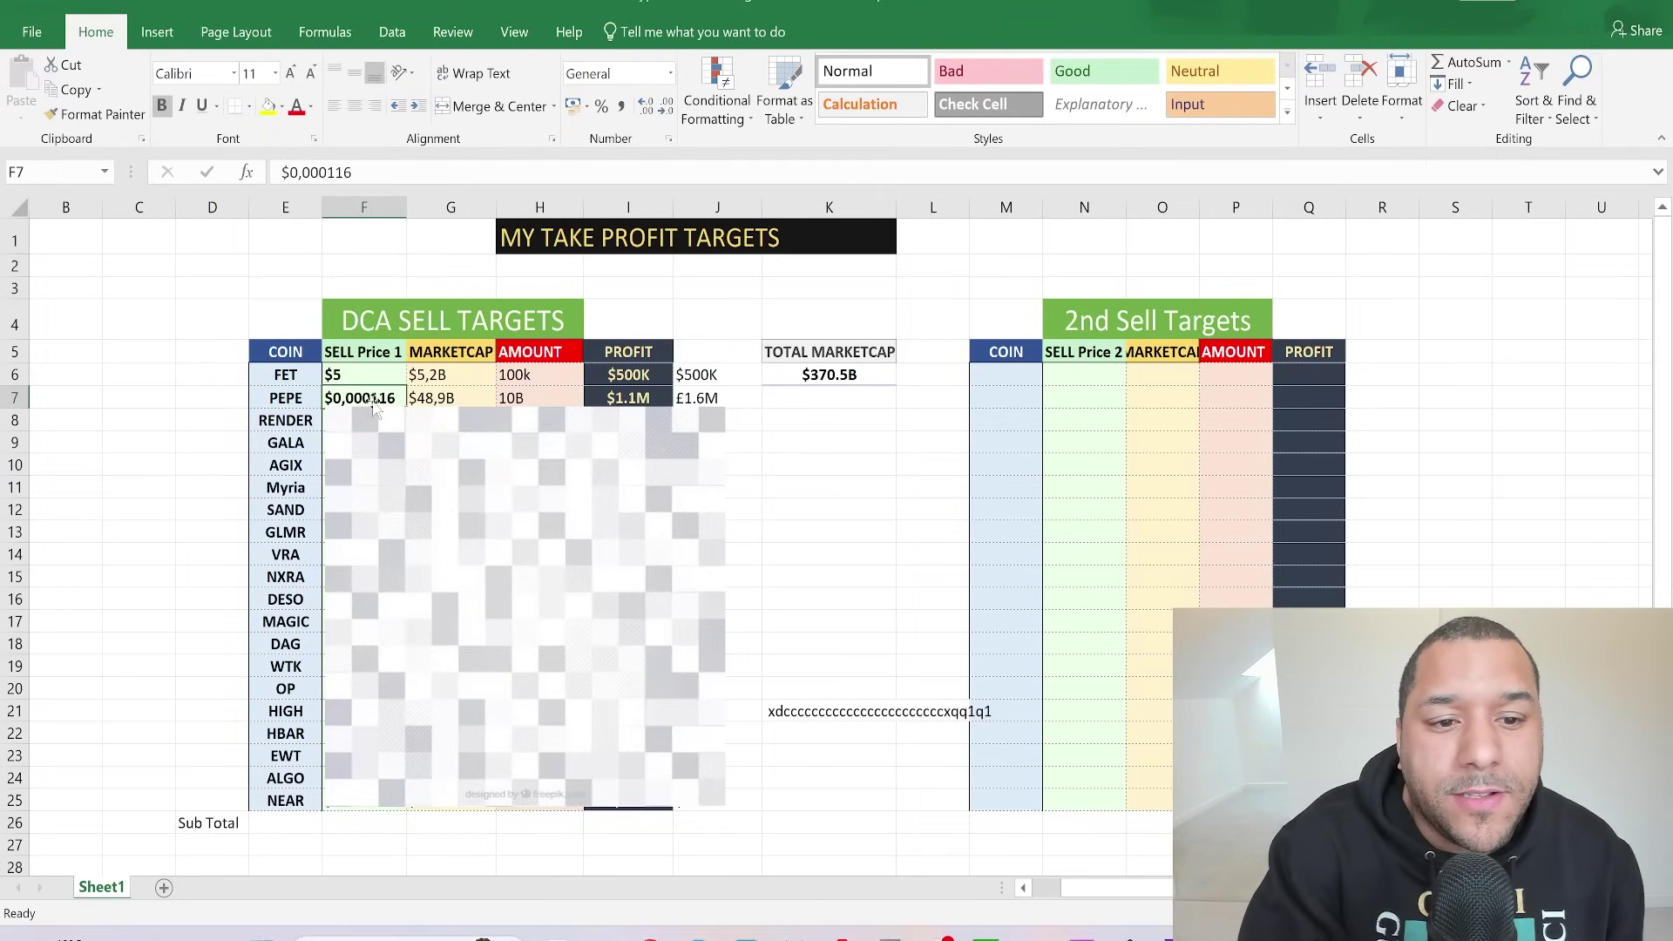
click(427, 393)
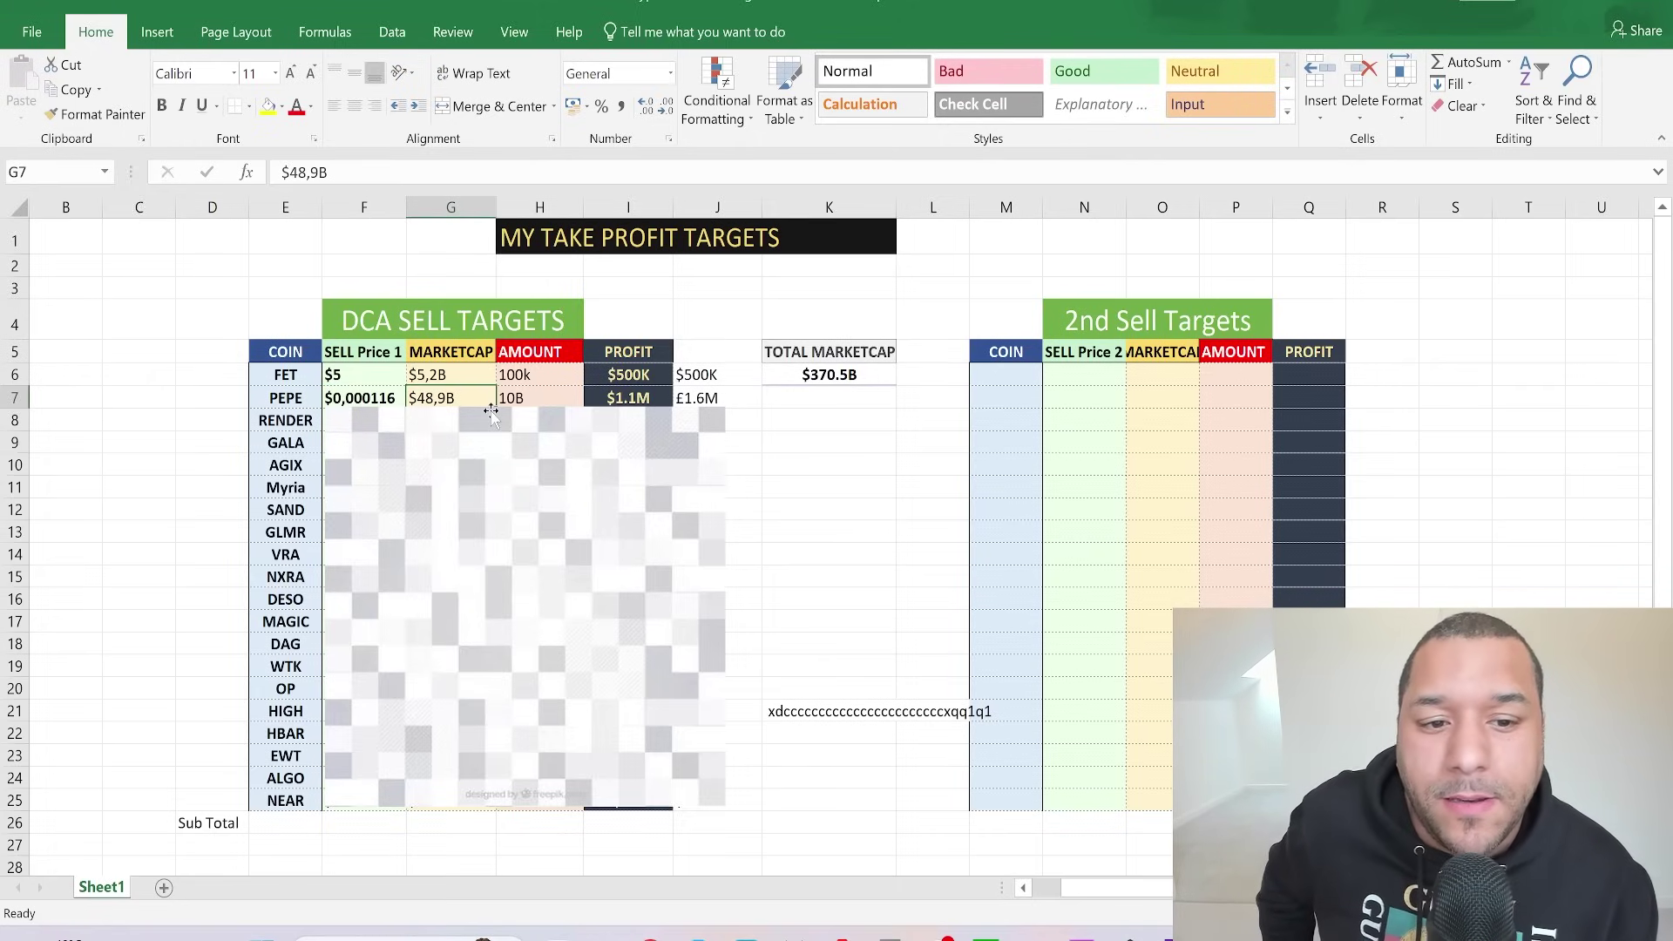
click(509, 400)
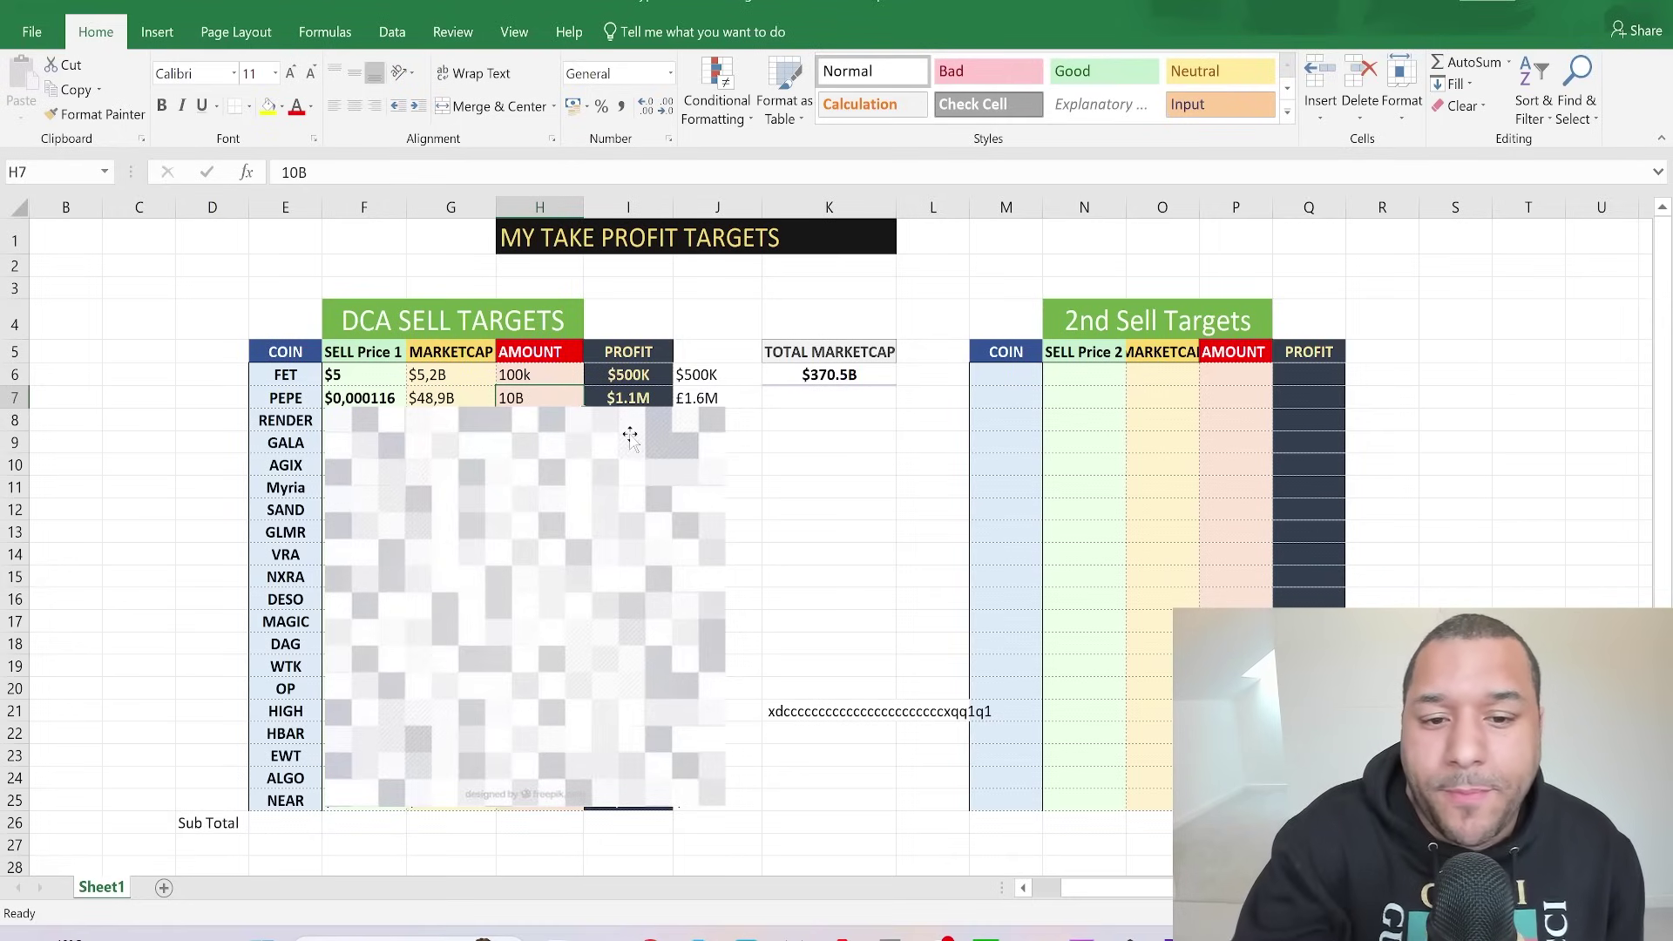
click(634, 416)
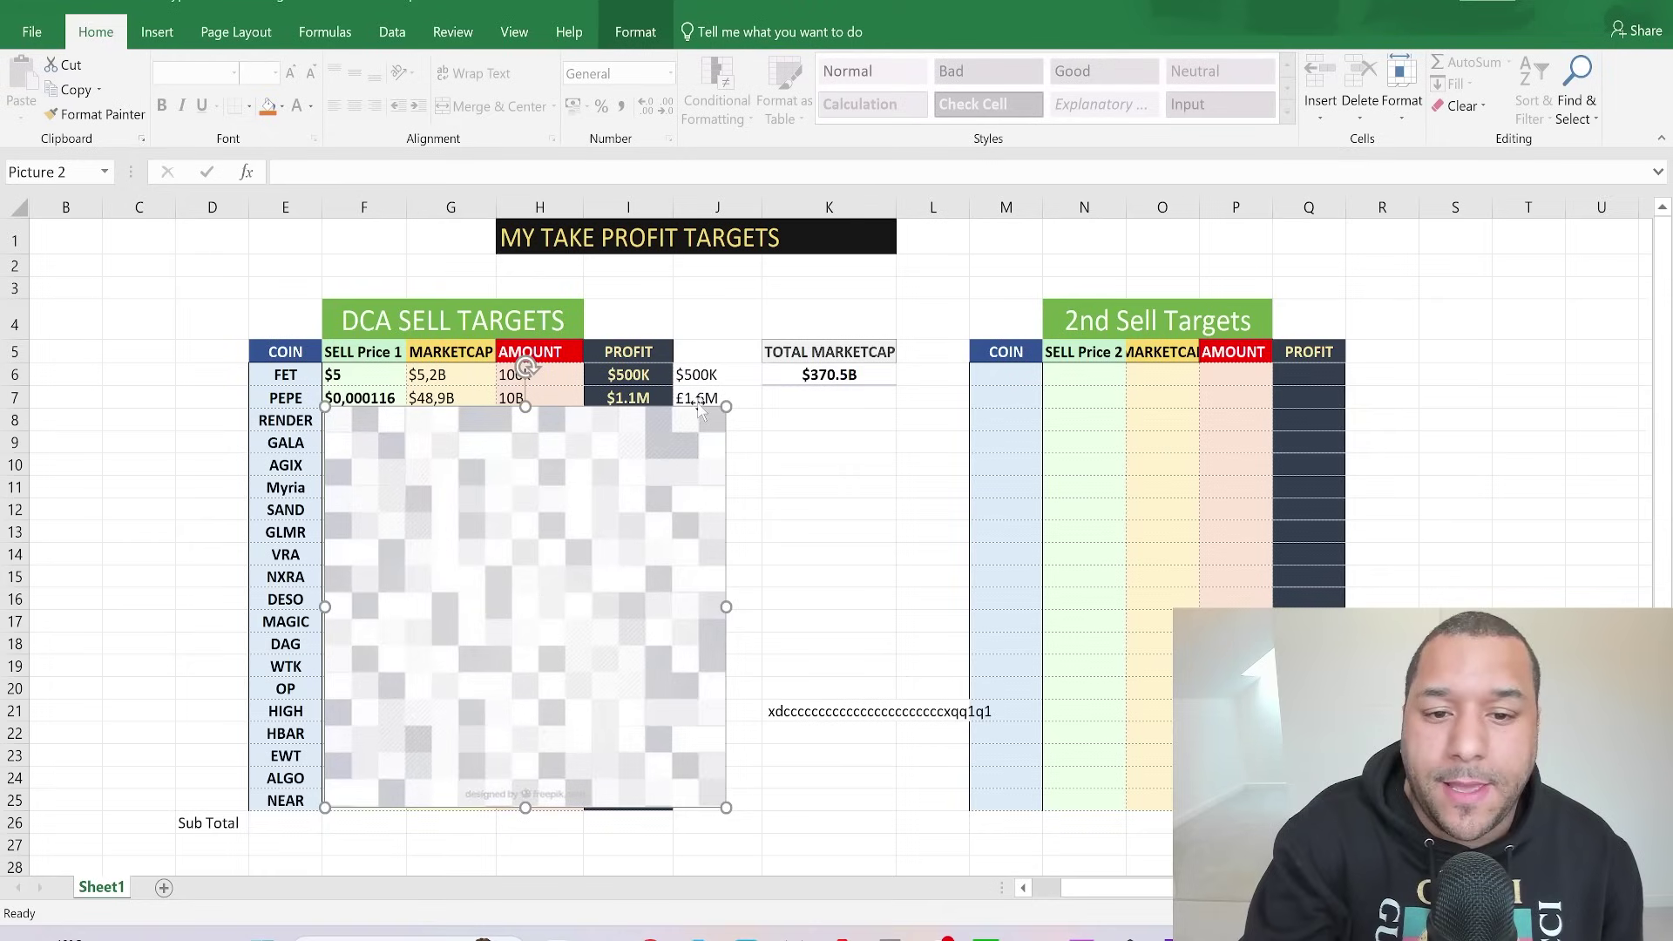
click(634, 396)
click(635, 375)
click(642, 413)
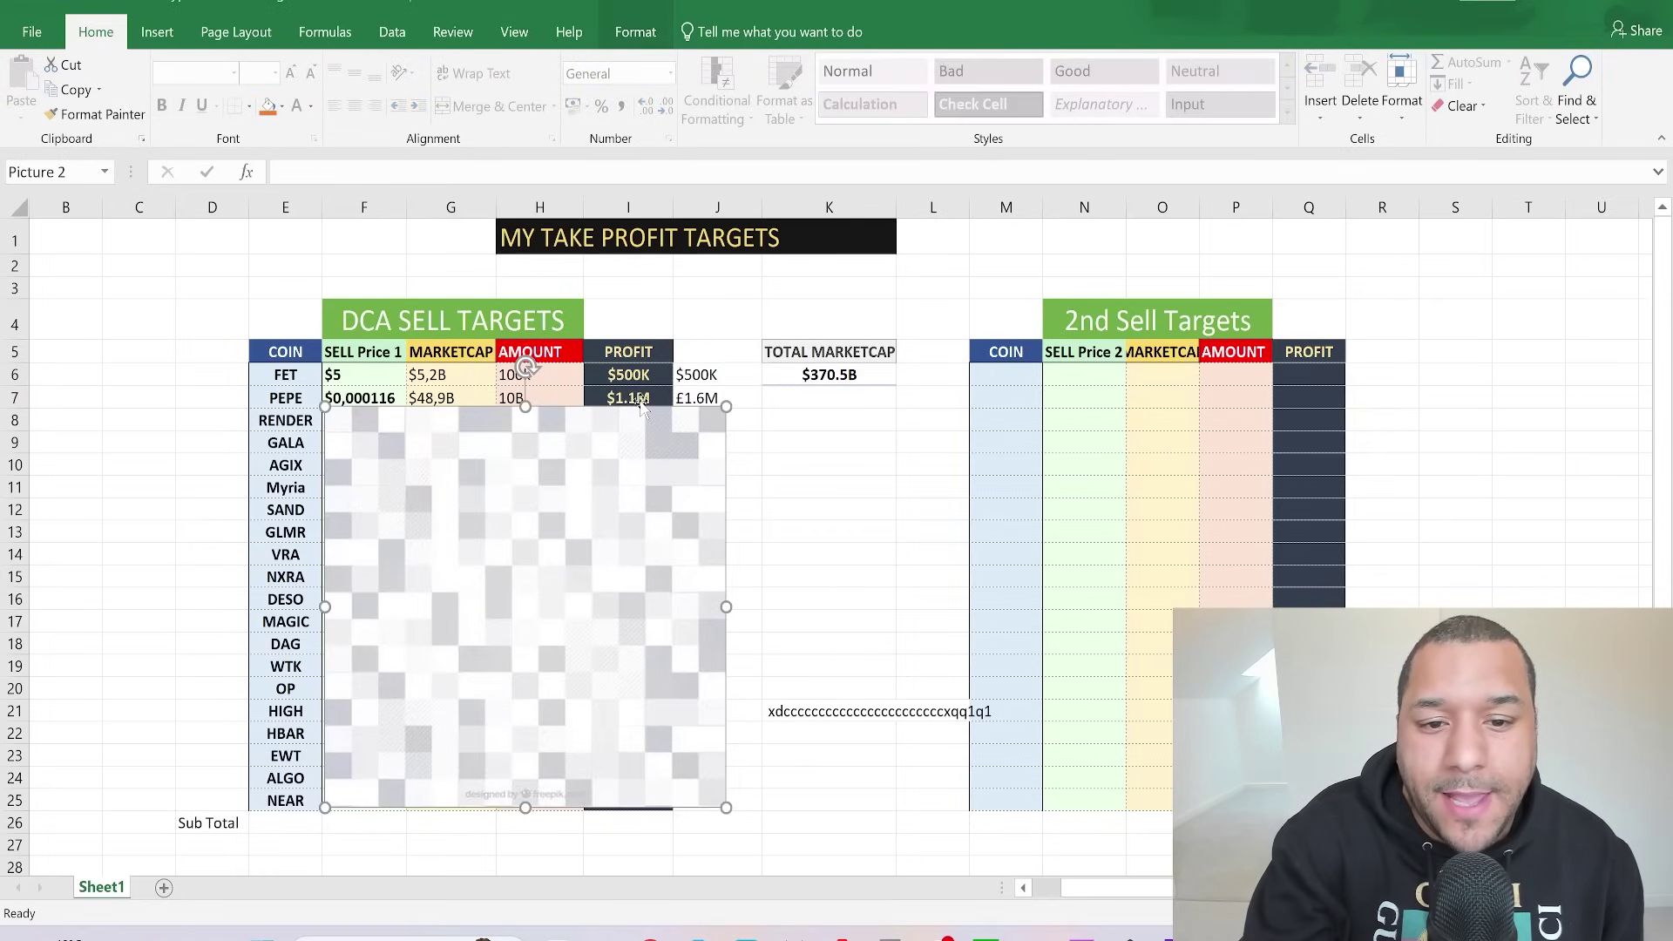
click(702, 373)
click(706, 397)
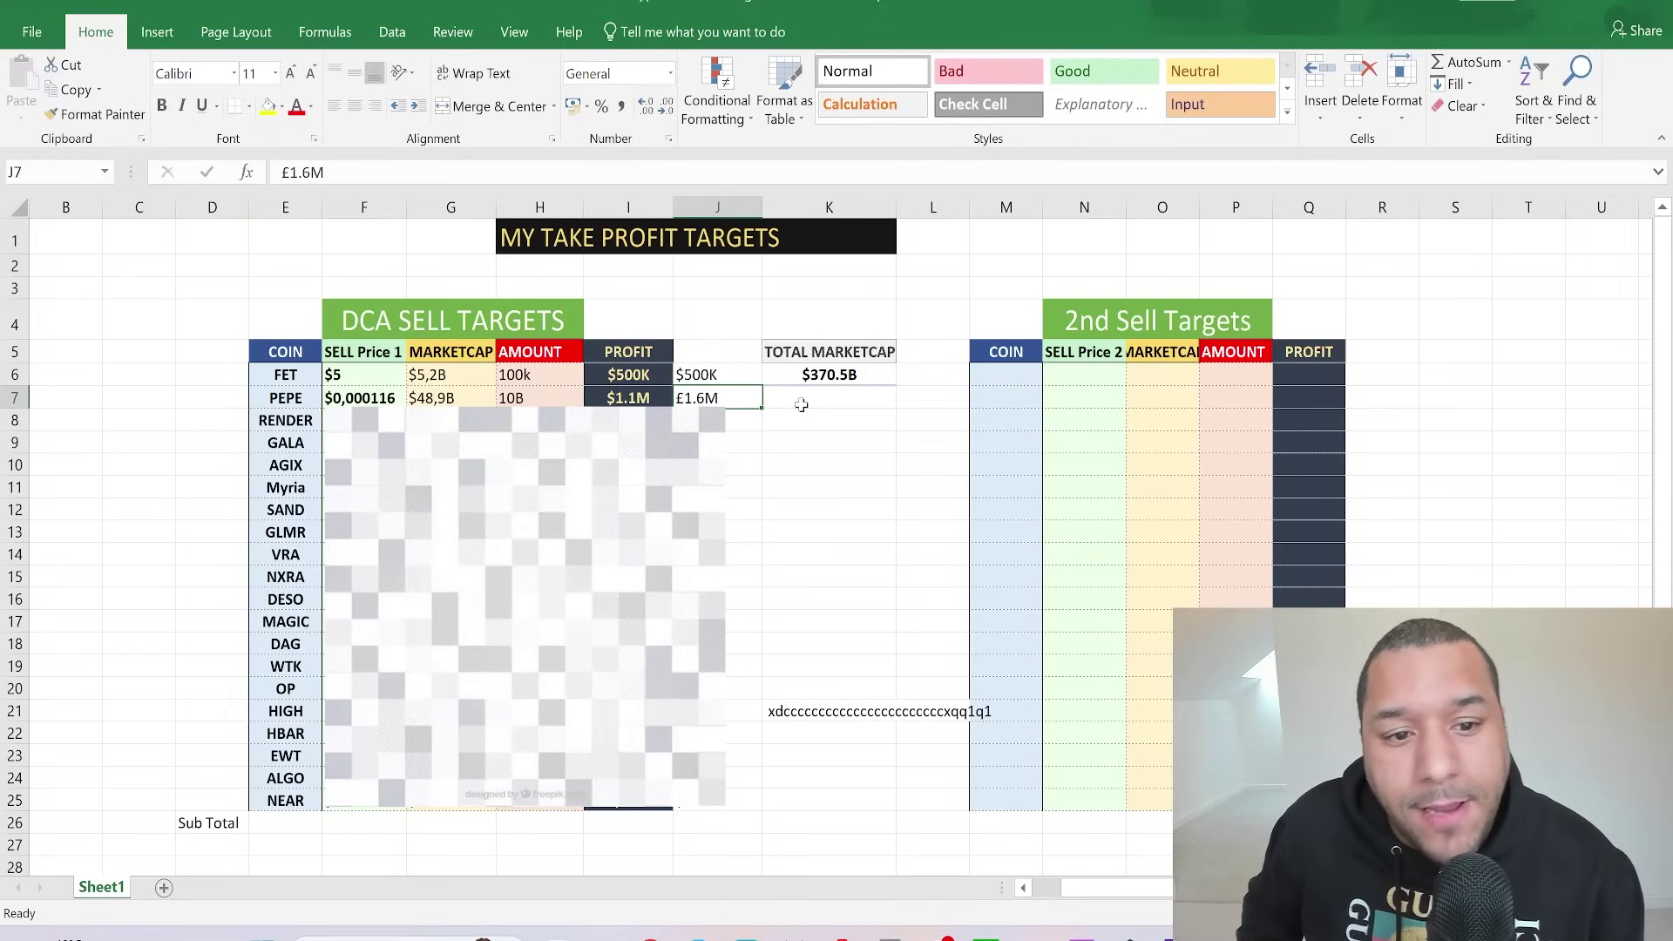
Step: Check PEPE's market cap target in the sheet and select Pepe as the coin on The Coin Perspective in the browser
click(436, 397)
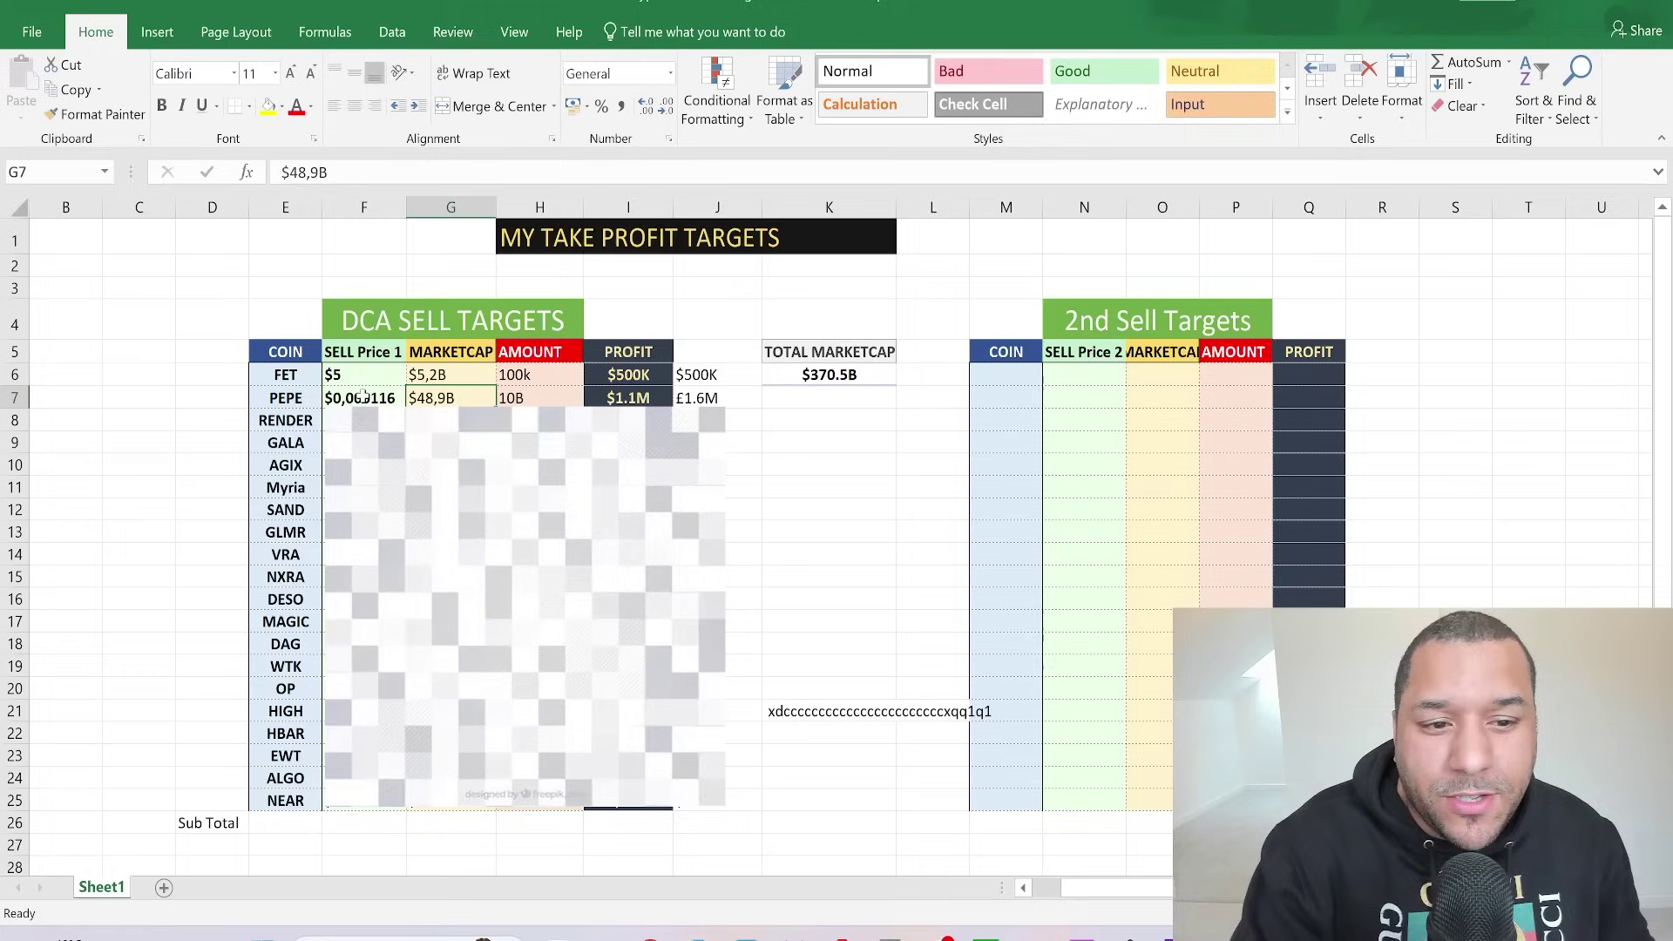
click(425, 407)
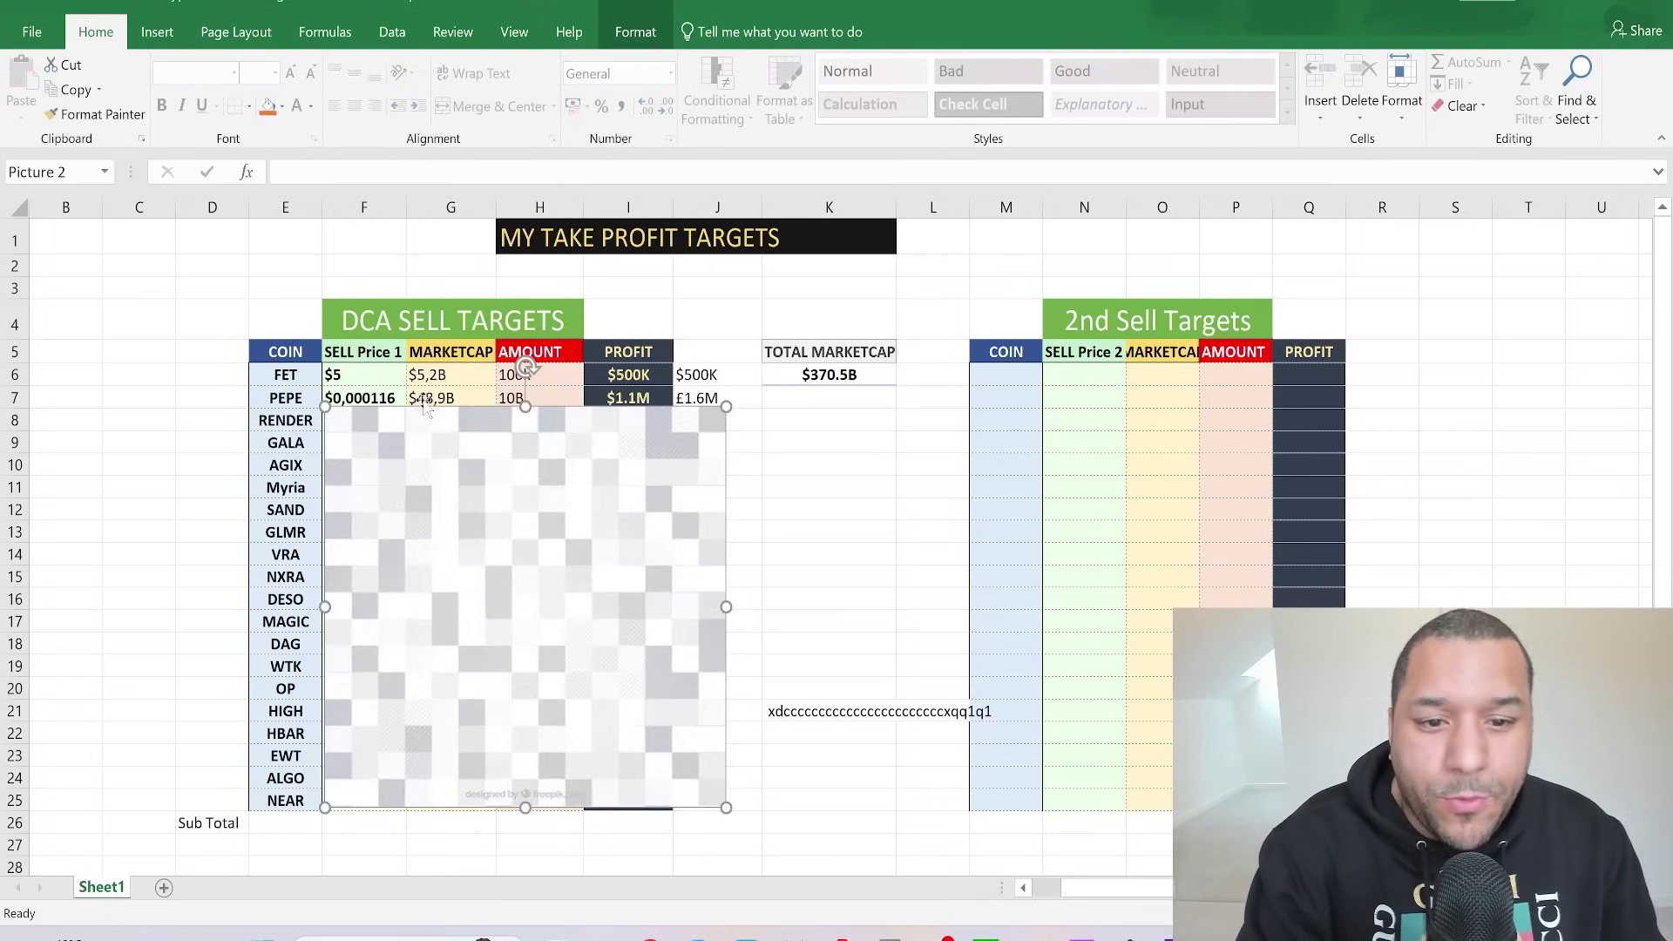
click(422, 394)
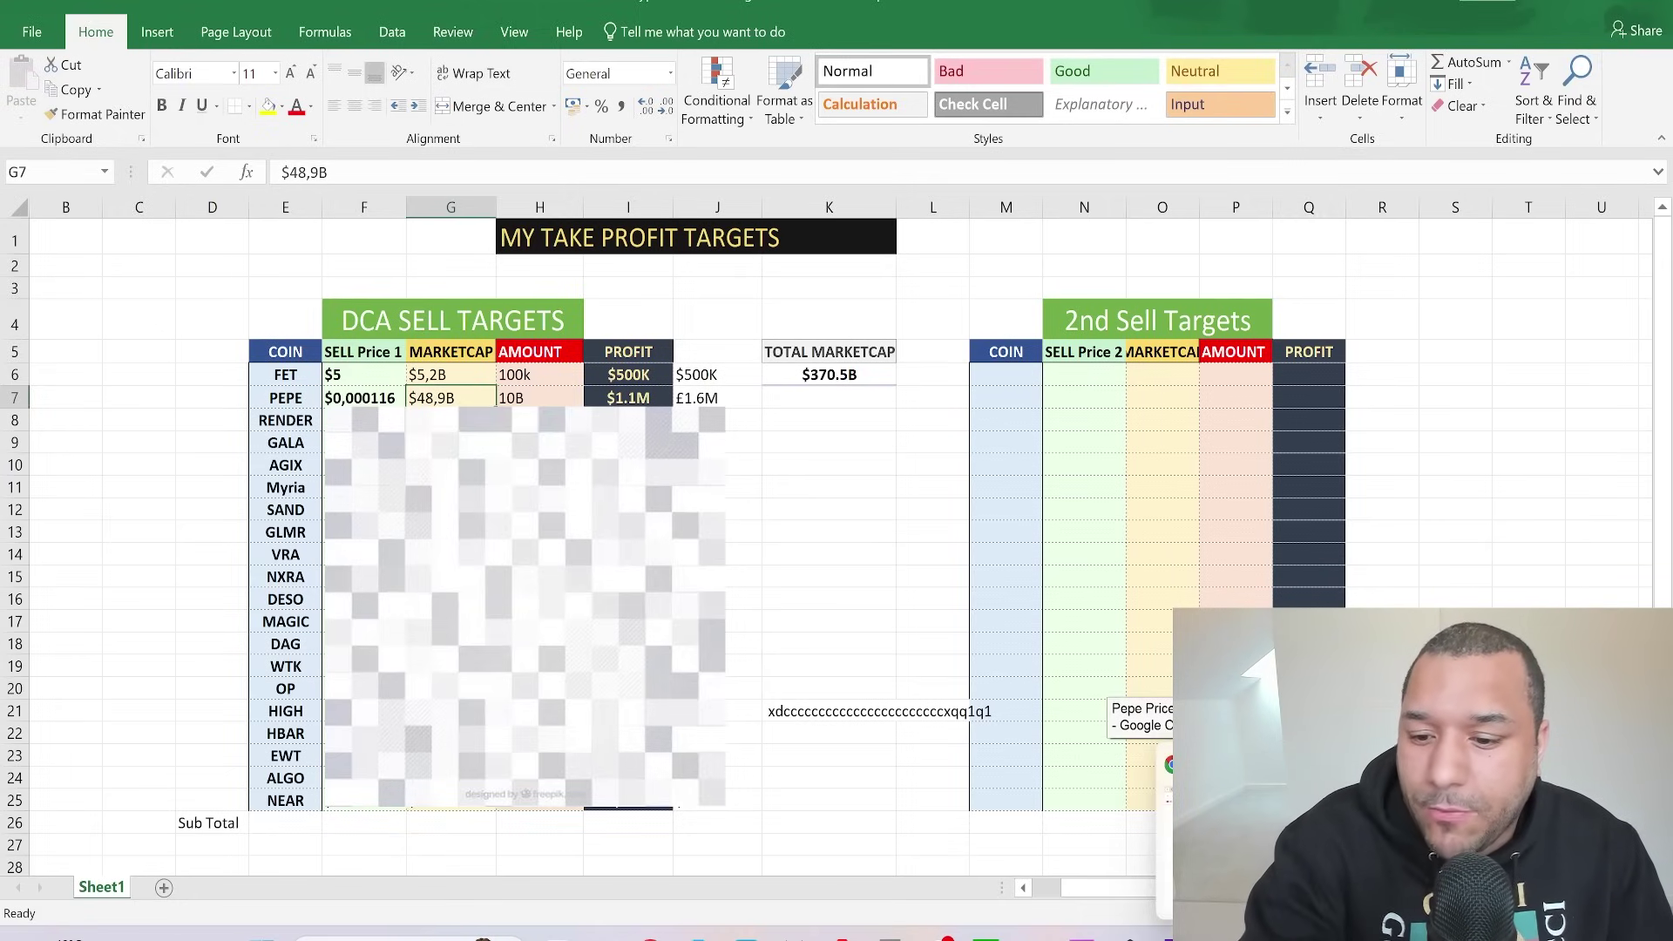
click(1219, 810)
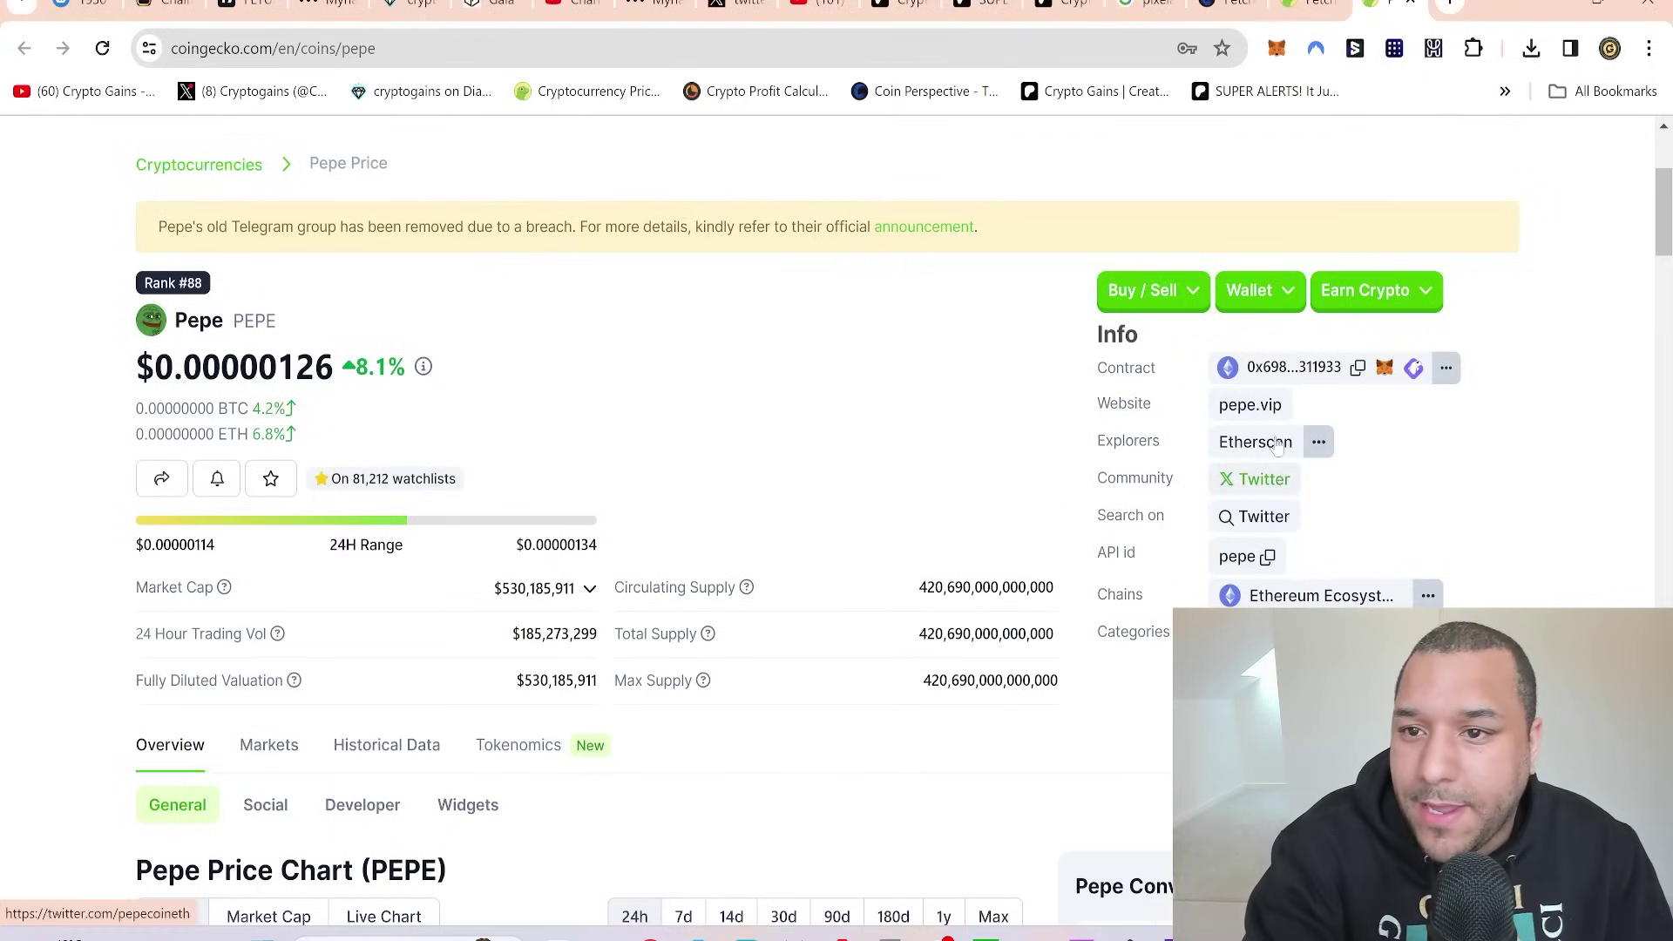
click(1214, 7)
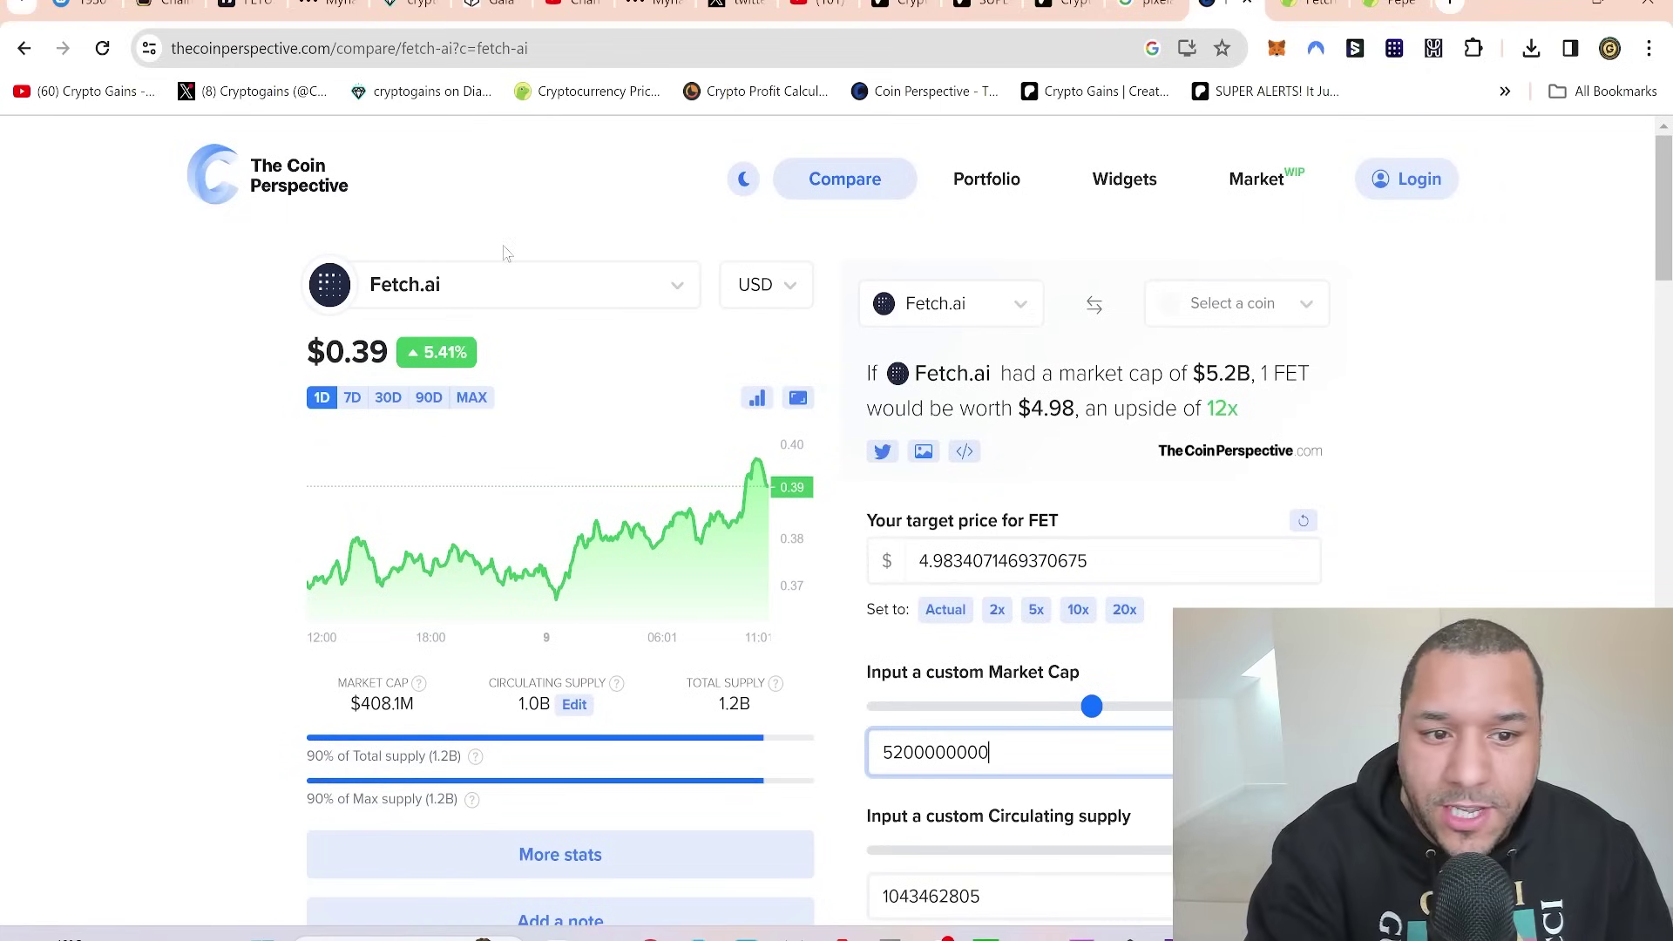
click(436, 288)
text(pepe)
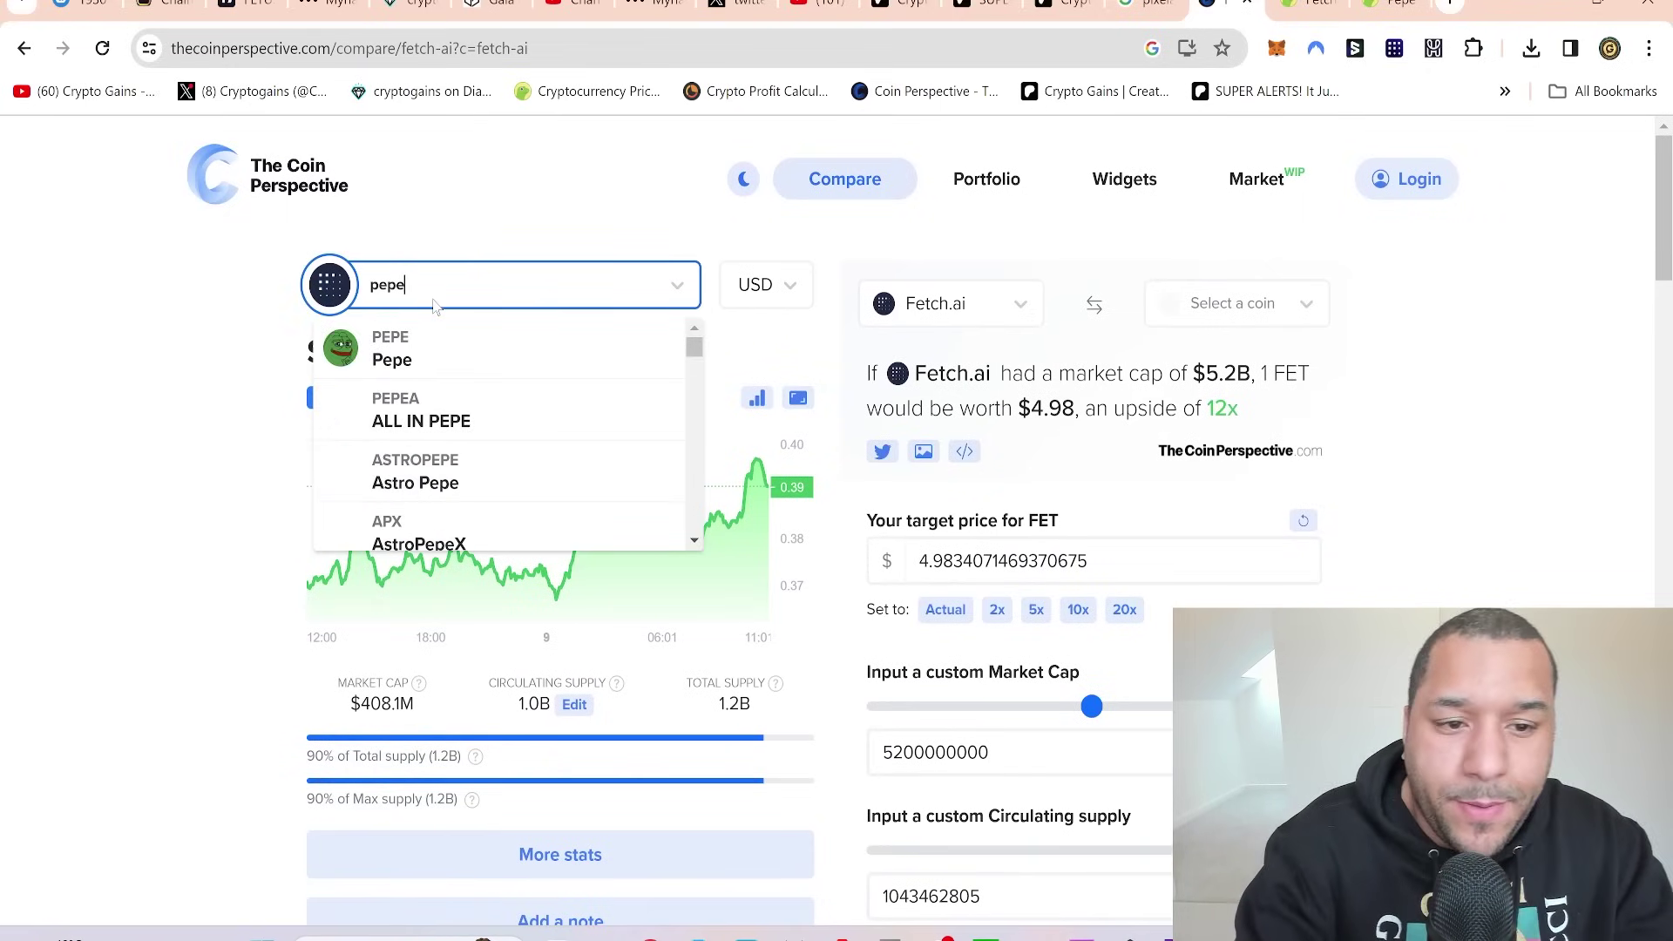
click(419, 344)
scroll(659, 555, down, 3)
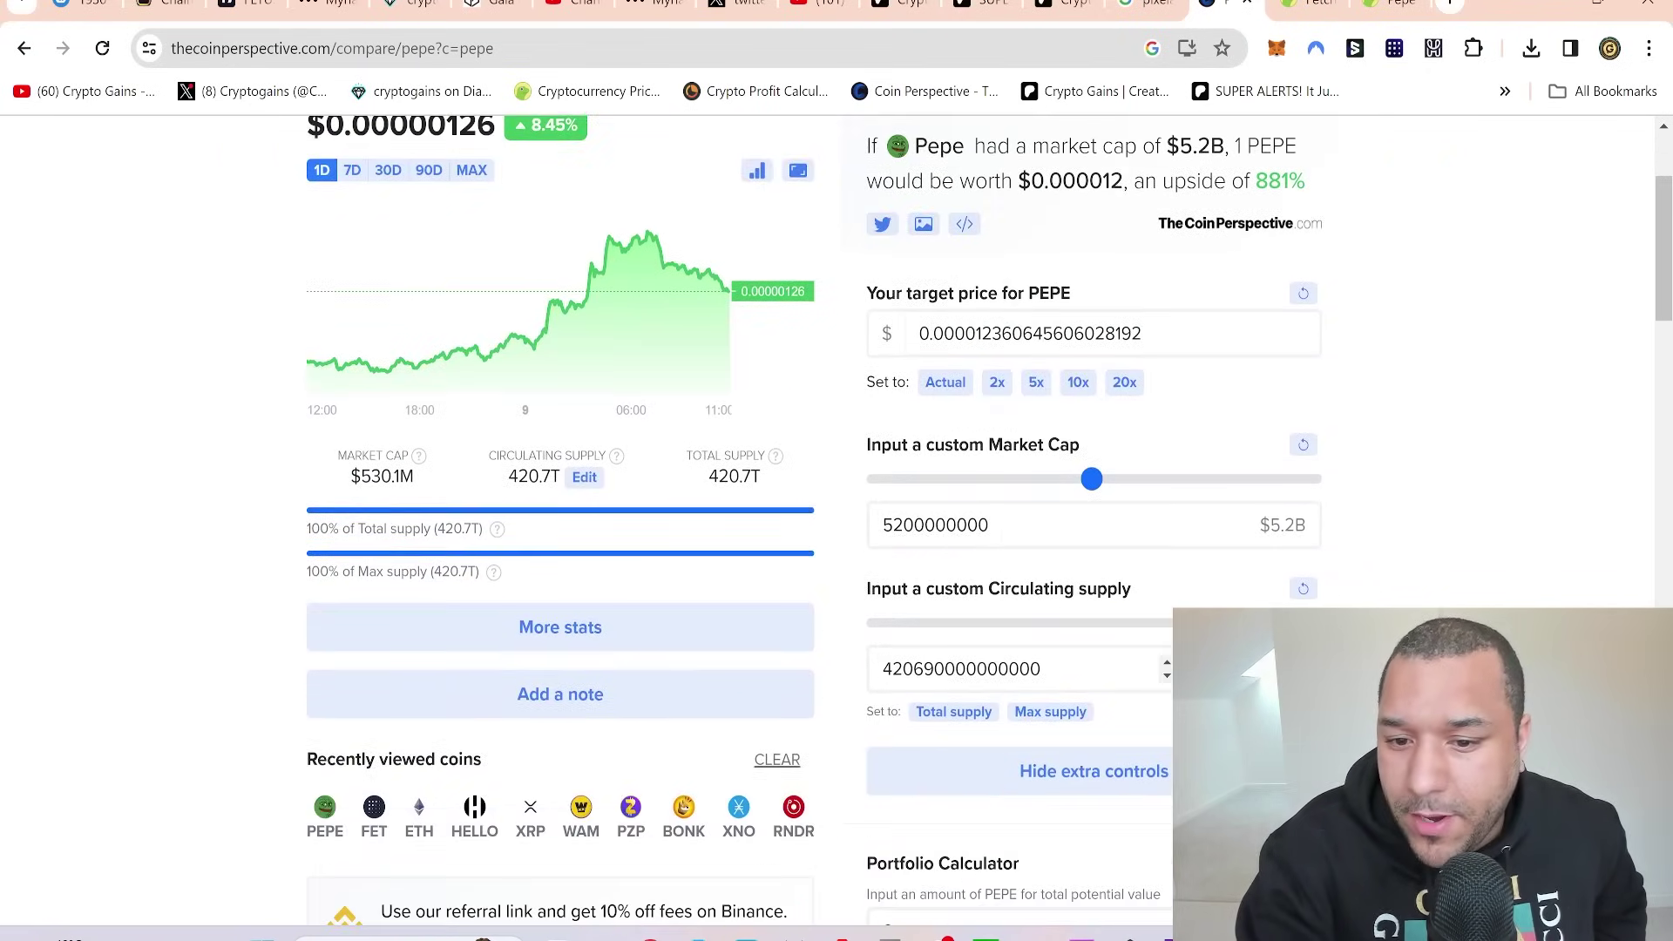
key(Tab)
text(48)
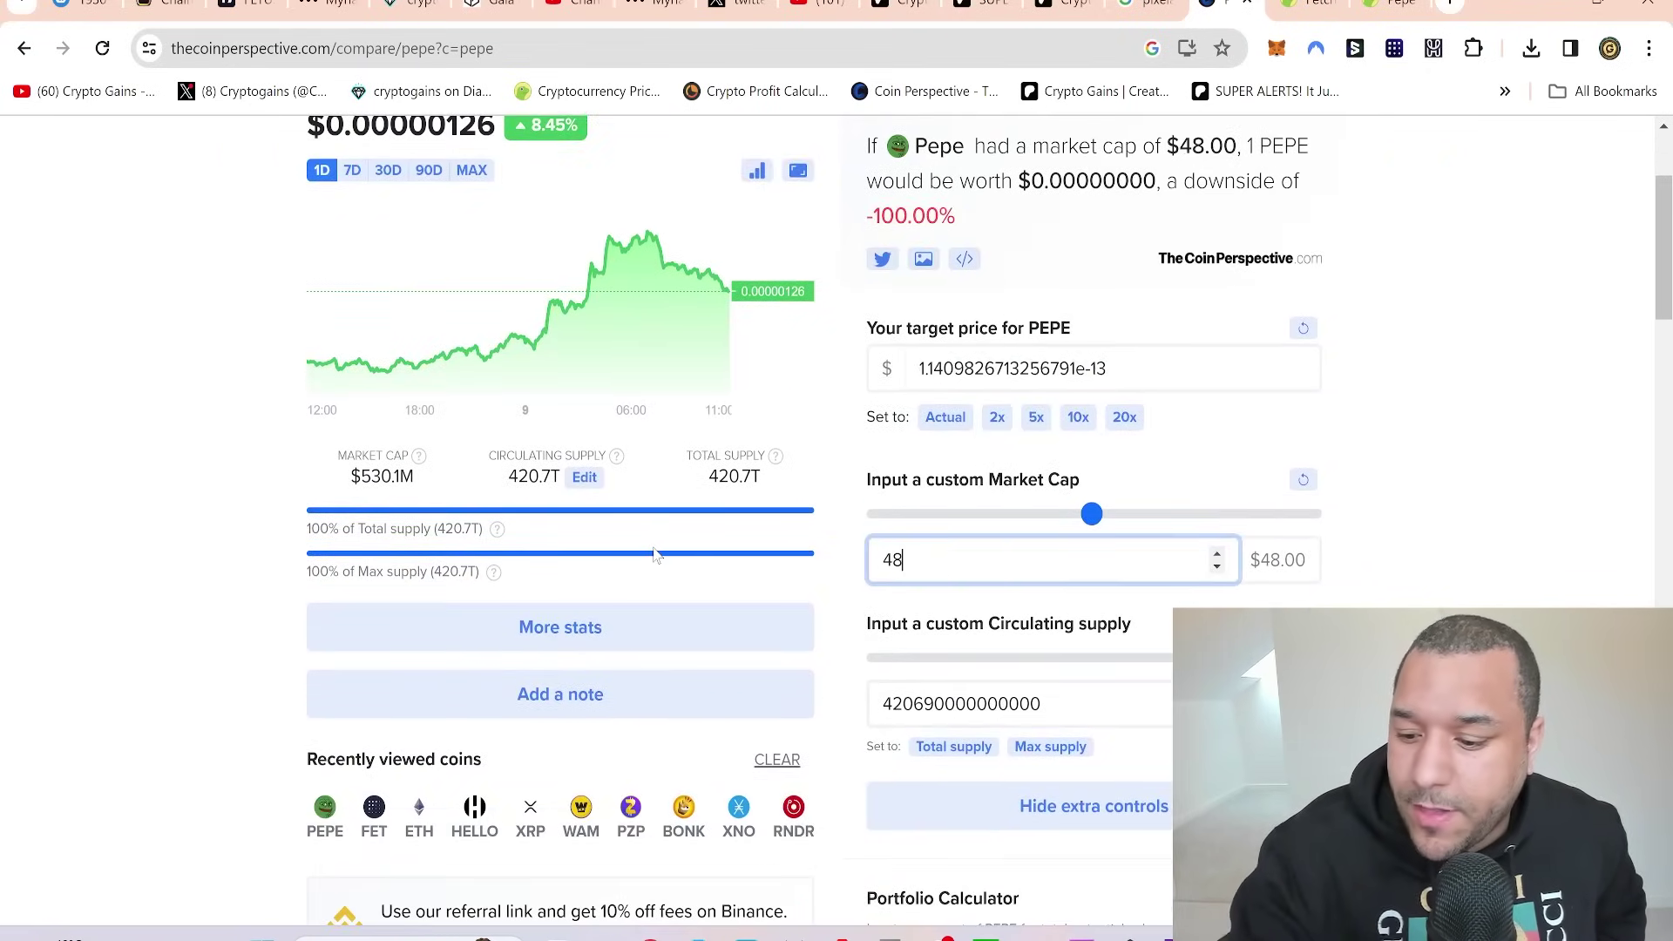
text(900000)
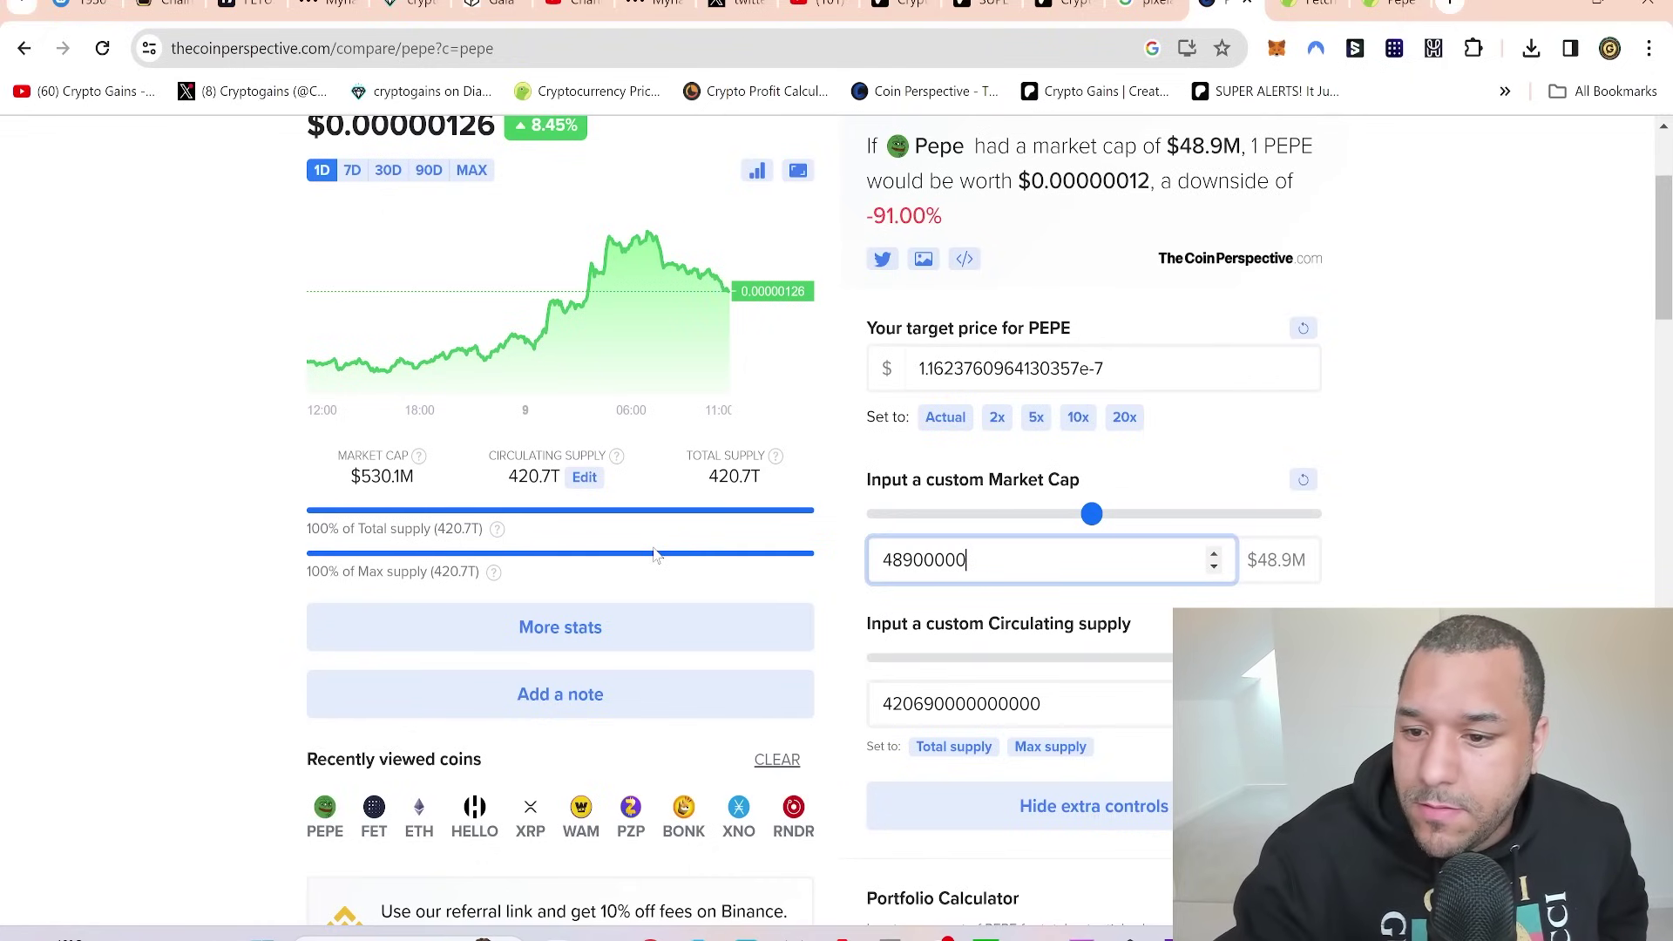
text(000)
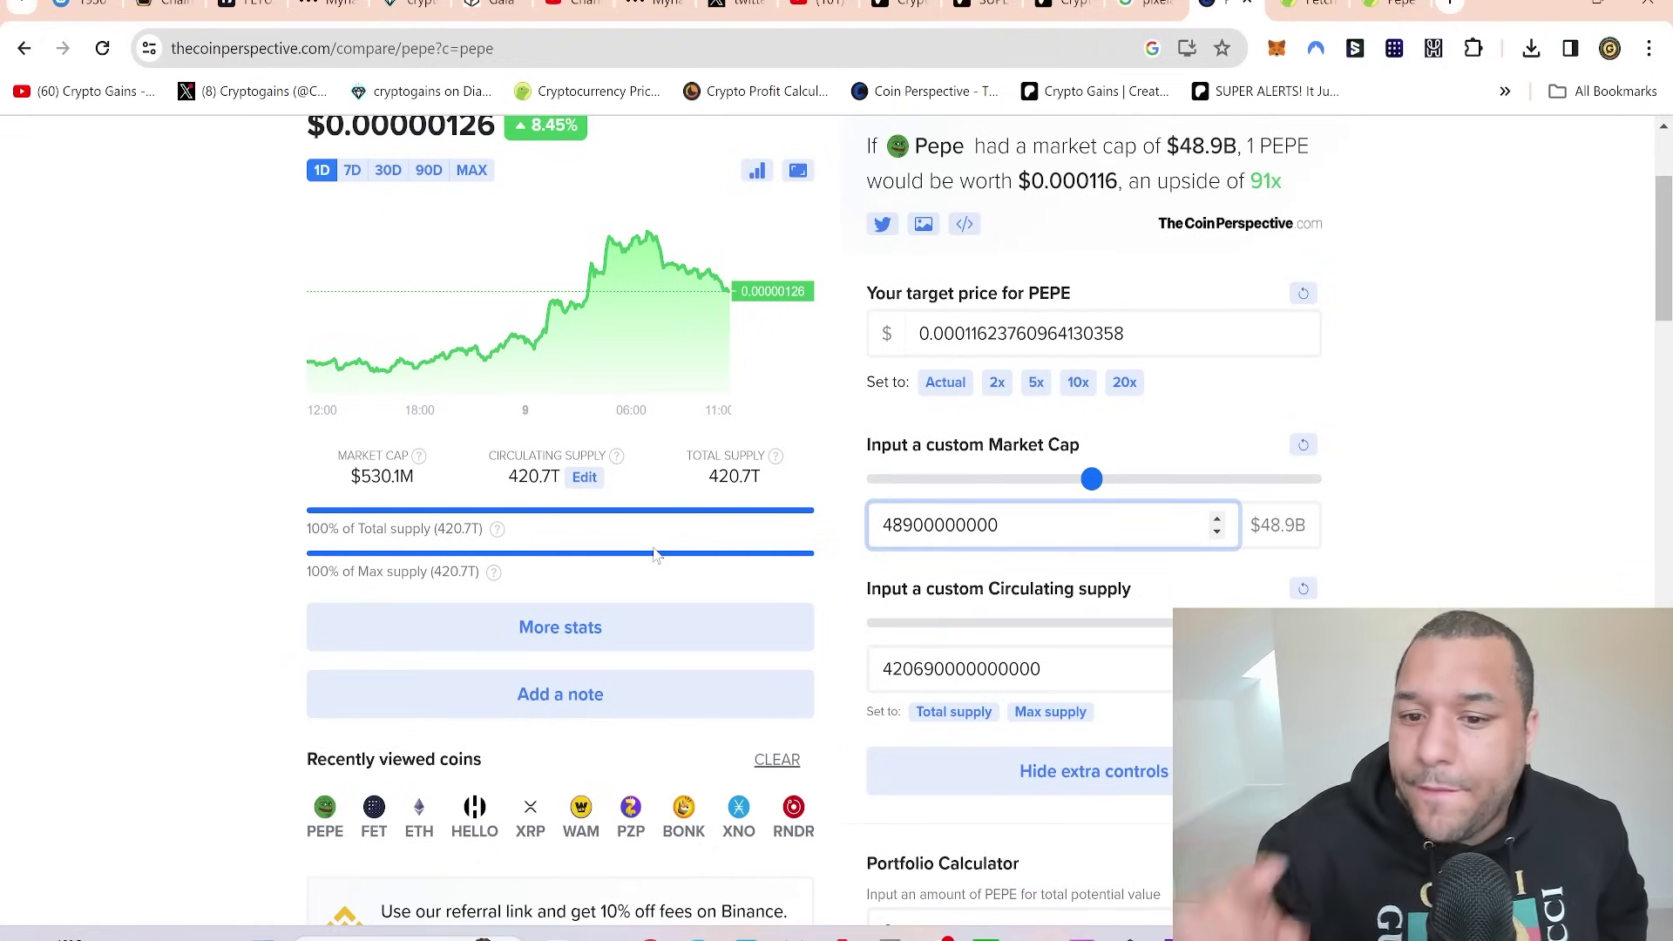
Step: Examine Pepe's projected upside and price per coin at the custom market cap
scroll(1450, 384, up, 2)
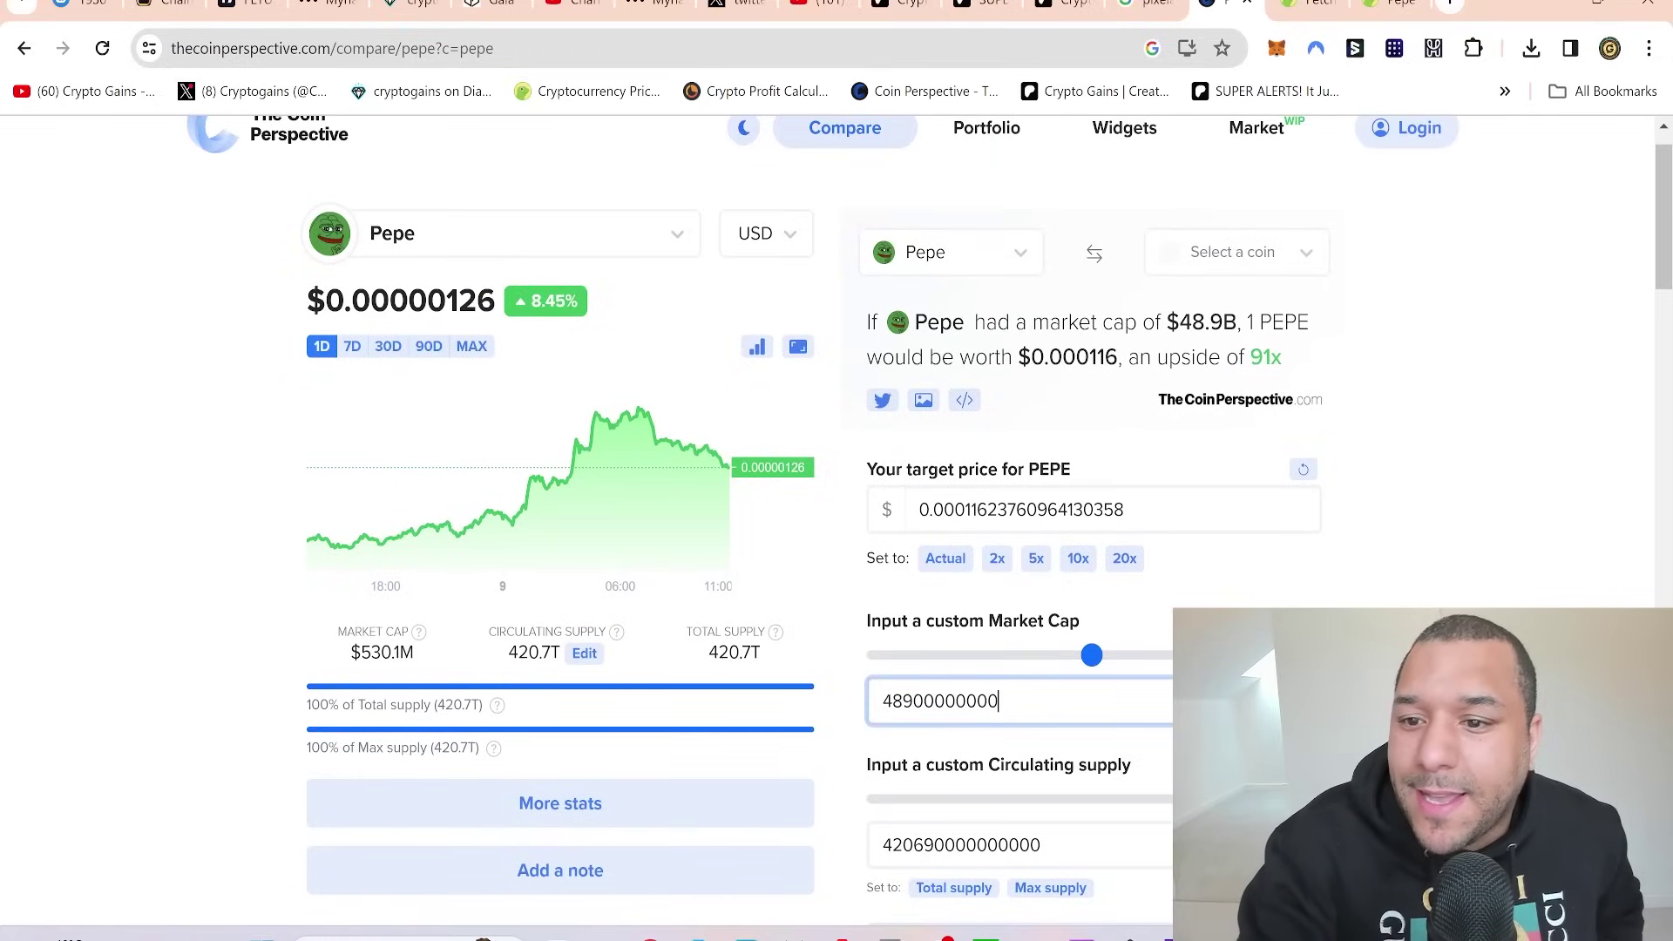
drag(1314, 363, 1252, 359)
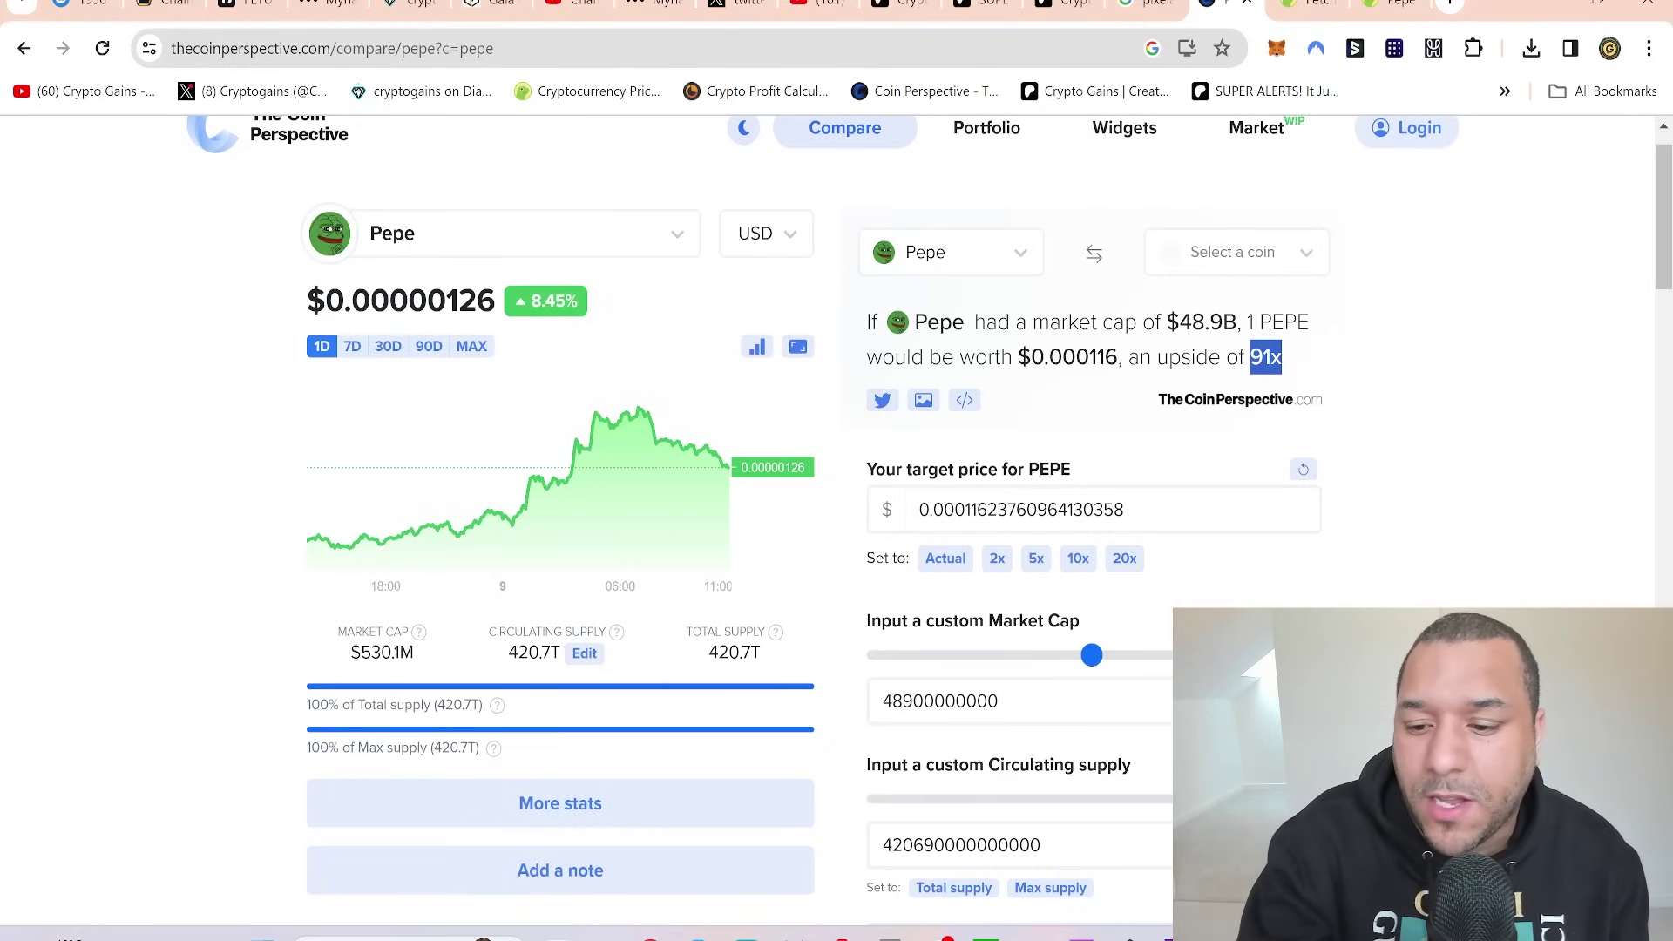
key(alt+Tab)
key(alt+Tab)
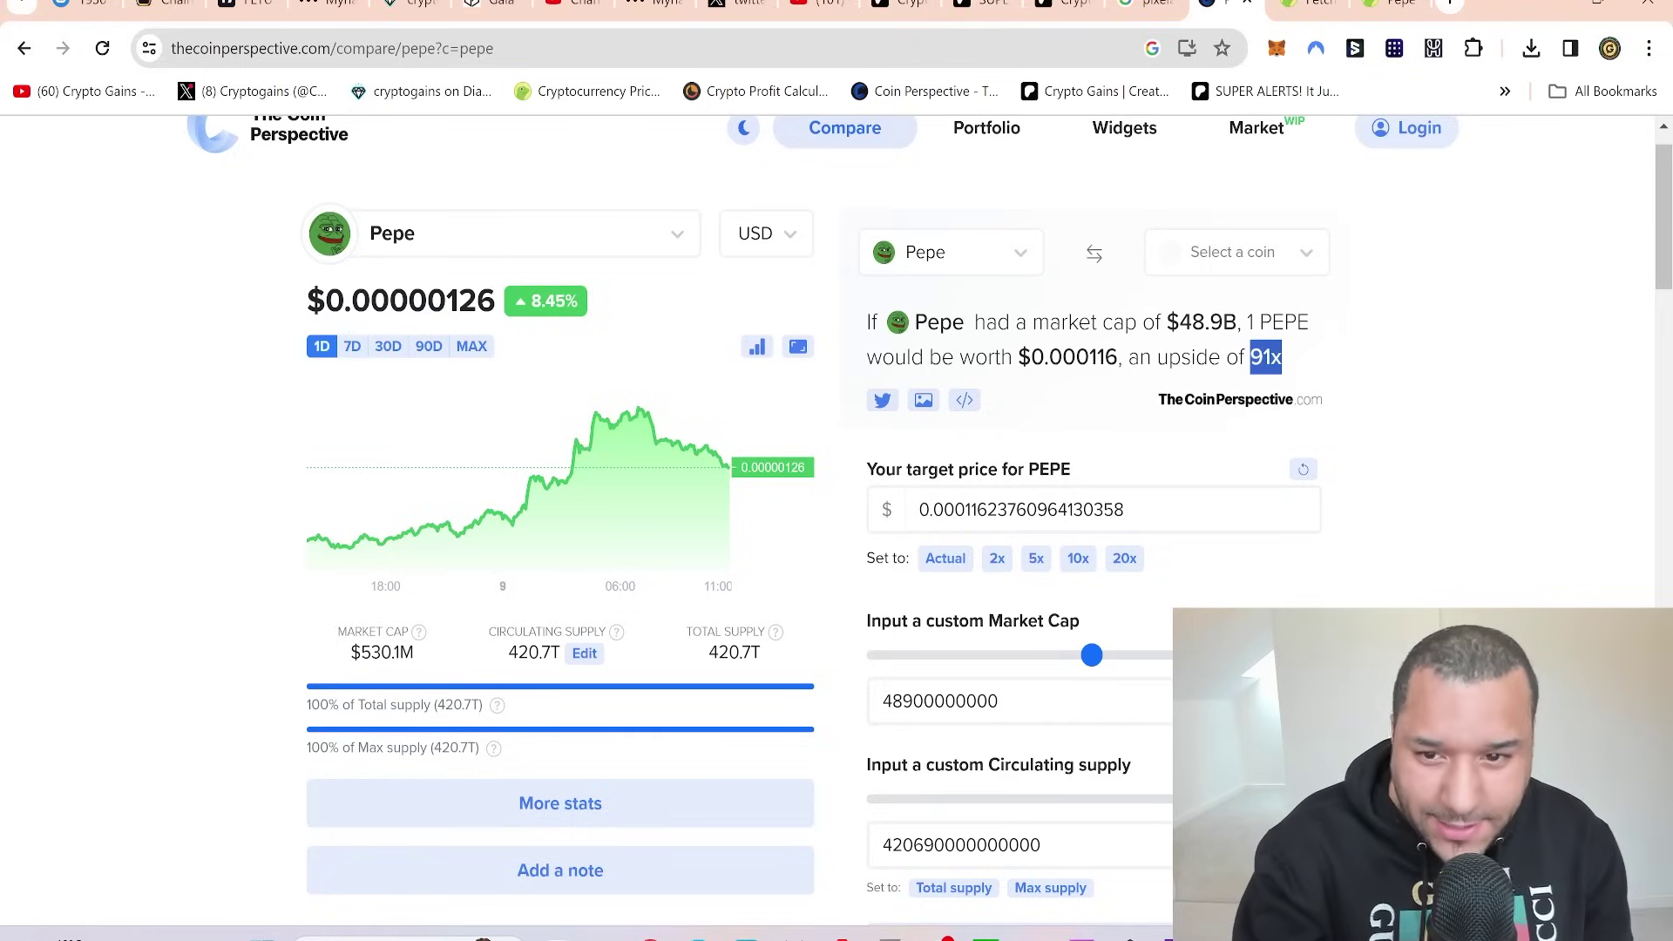
drag(1032, 357, 1096, 358)
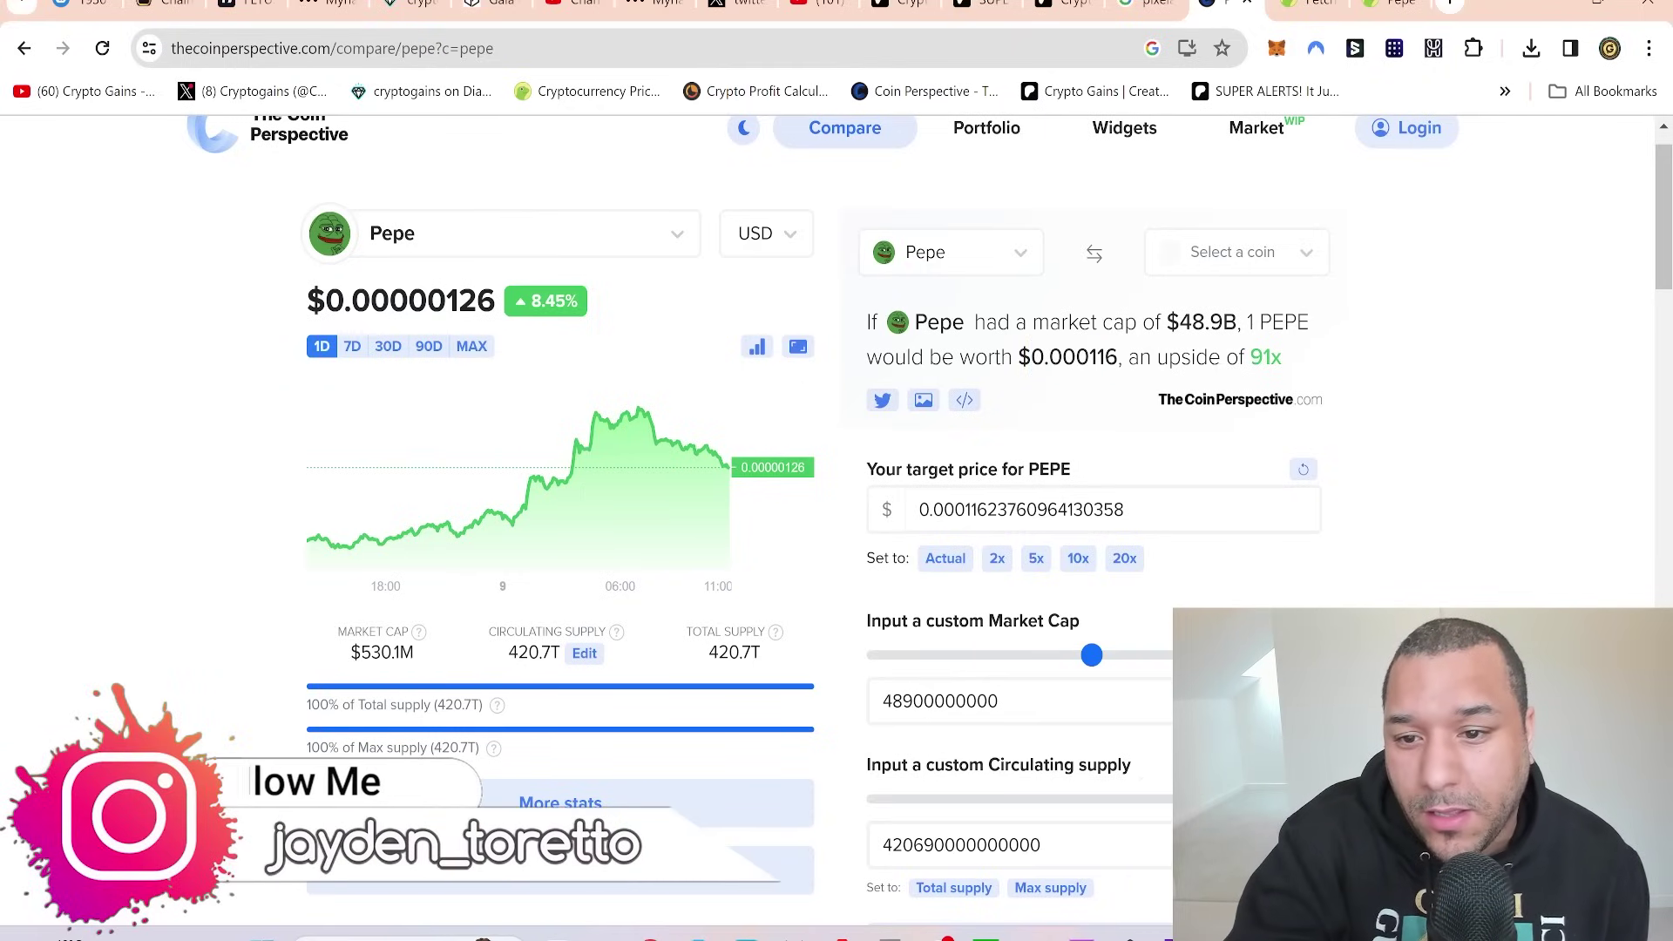
double_click(1103, 357)
drag(1103, 357, 1094, 384)
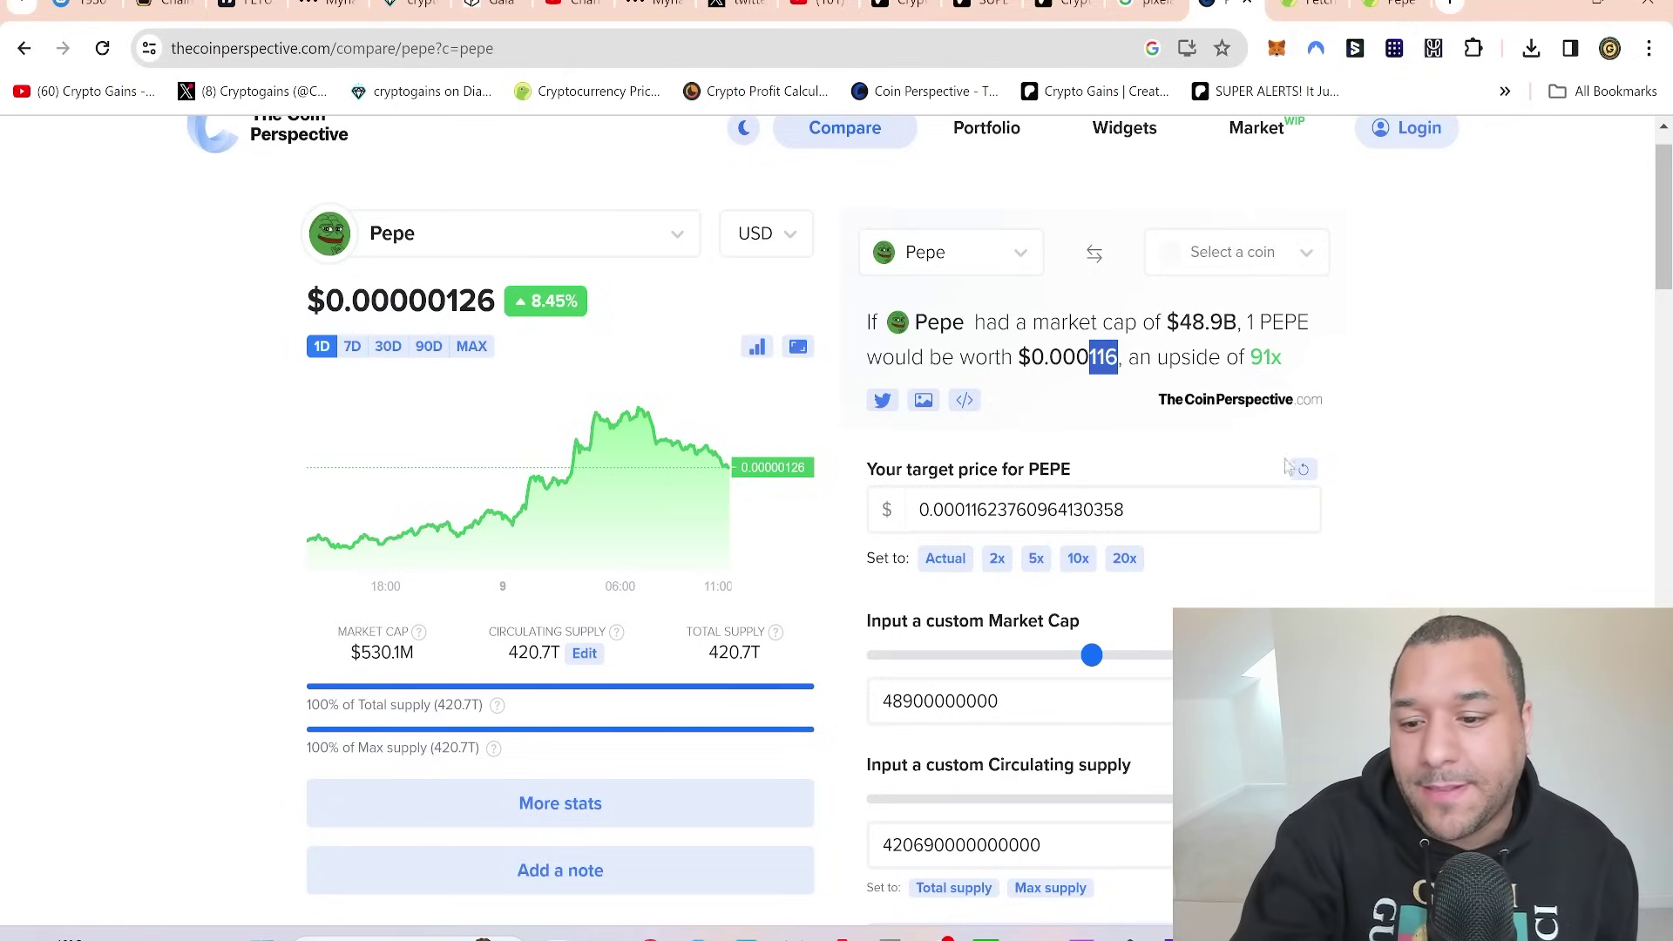
Step: Return to the Excel sheet, clear the stray text from cell K21 and select the first Sell Price 2 cell
key(alt+Tab)
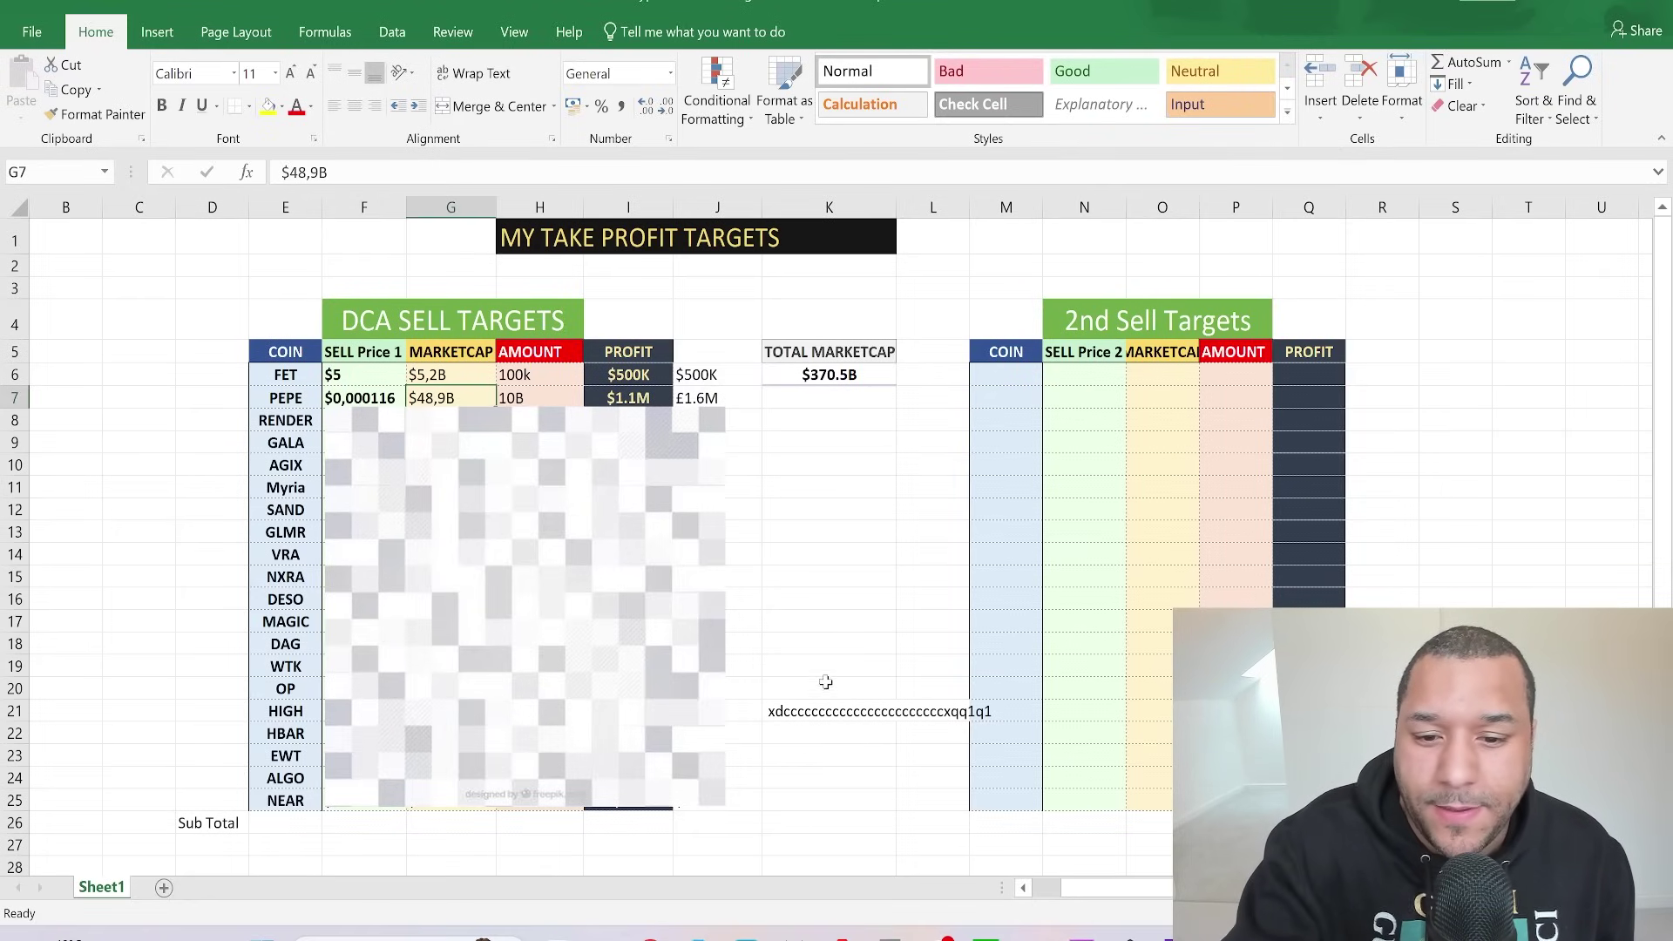
click(806, 714)
key(Delete)
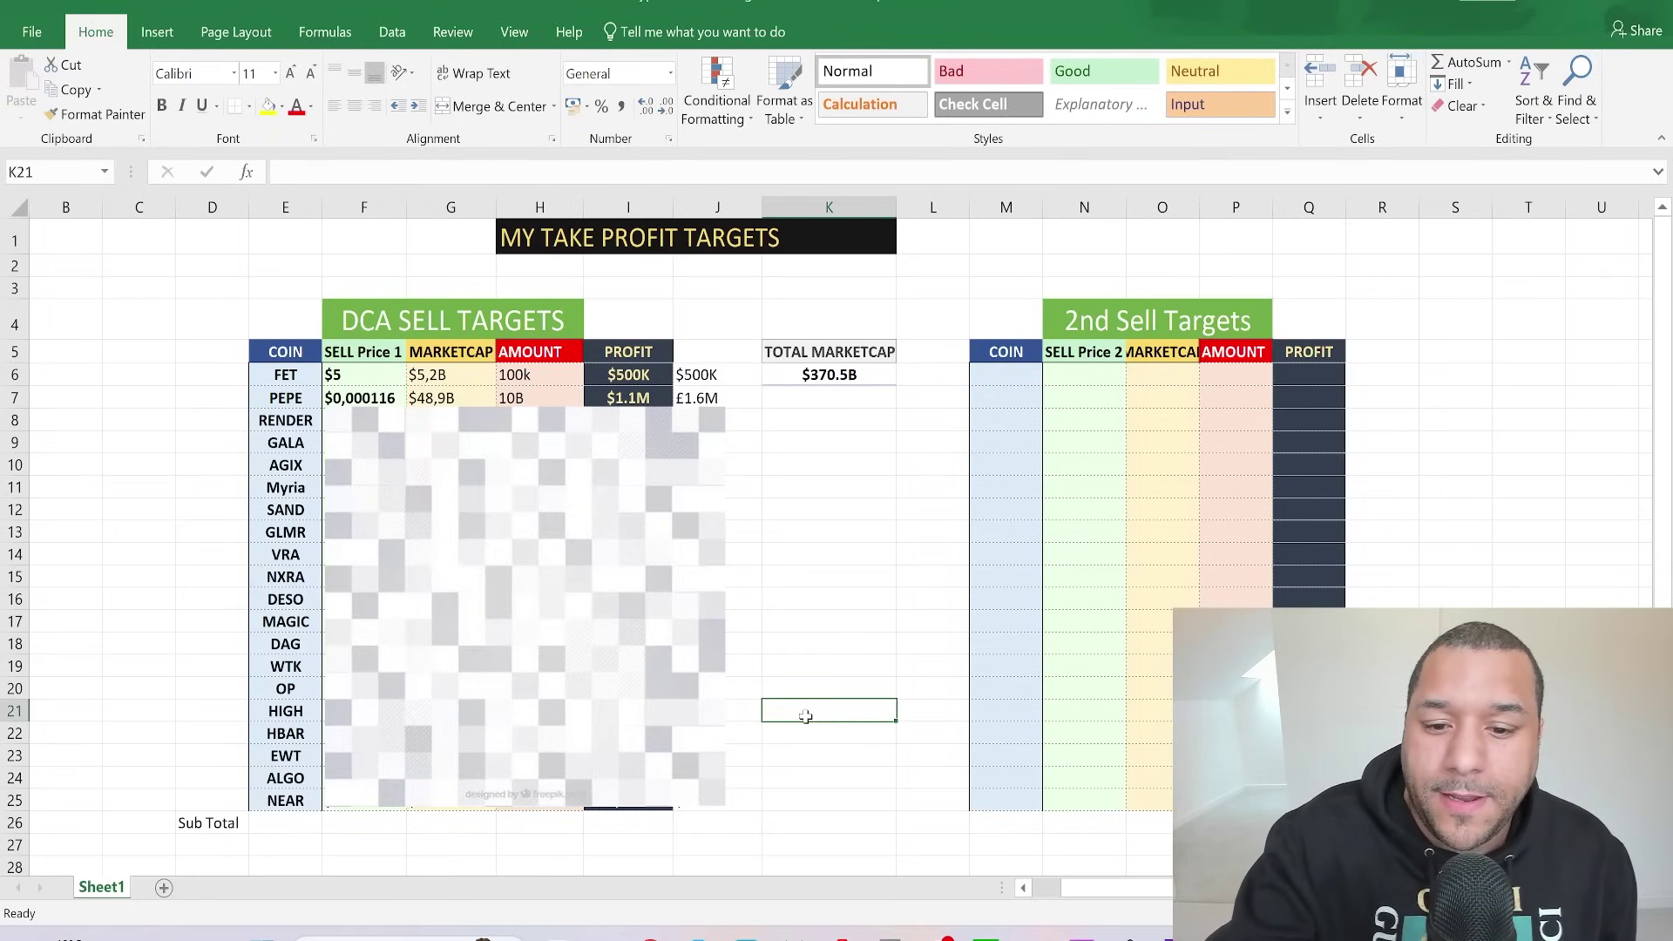
click(850, 618)
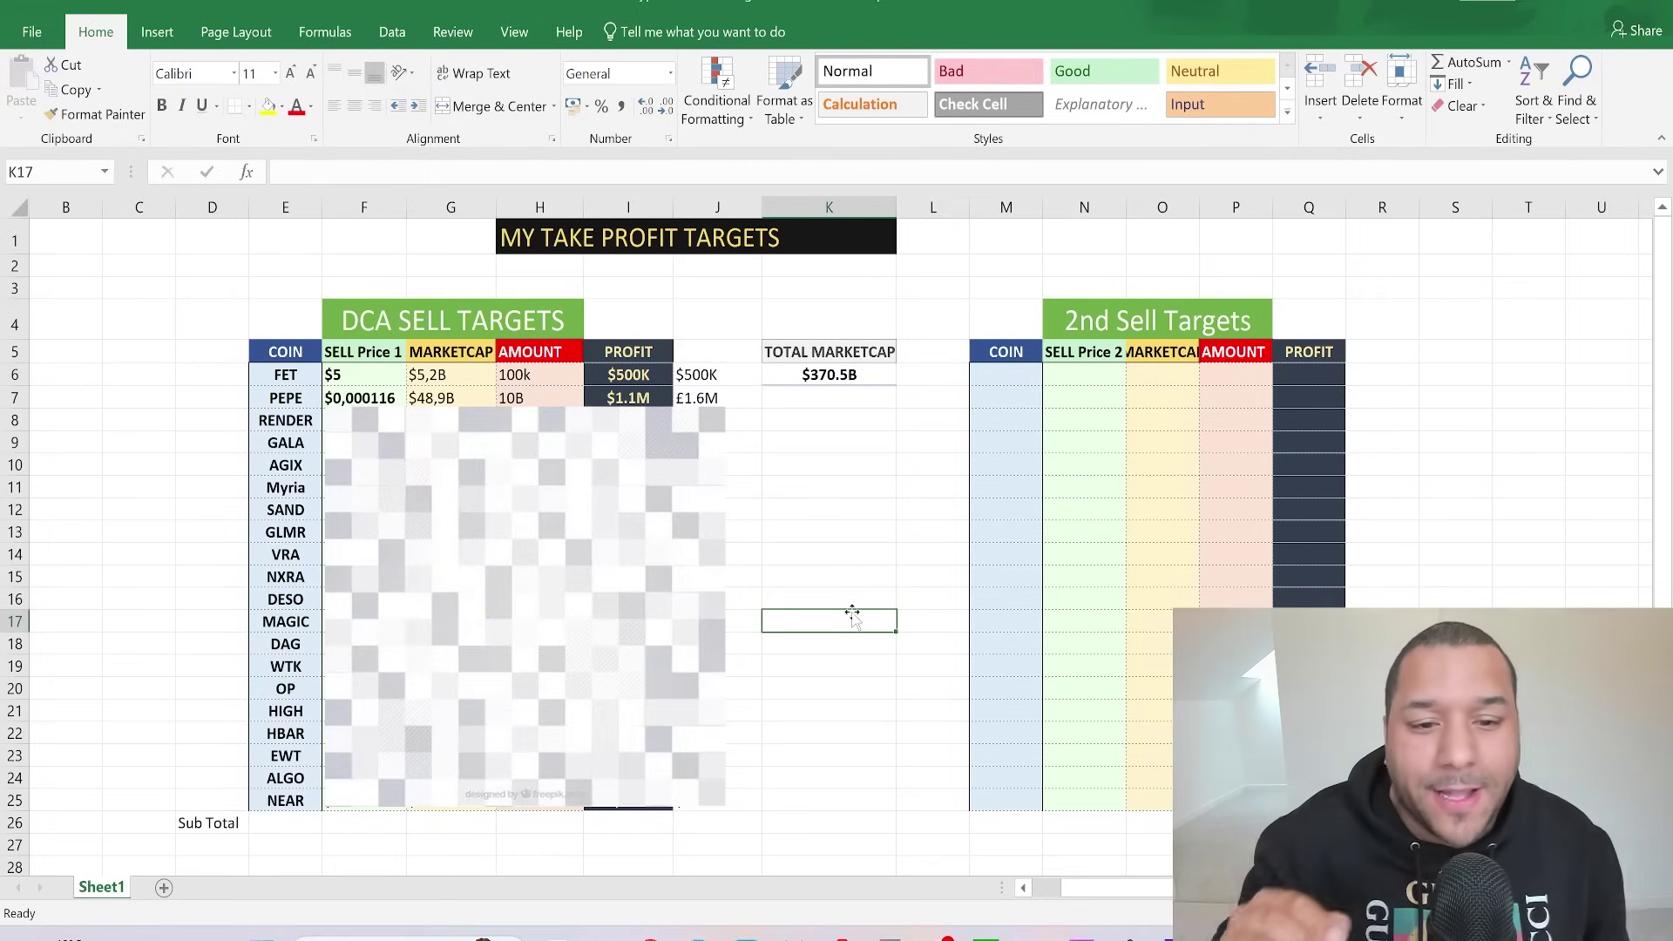
click(1085, 378)
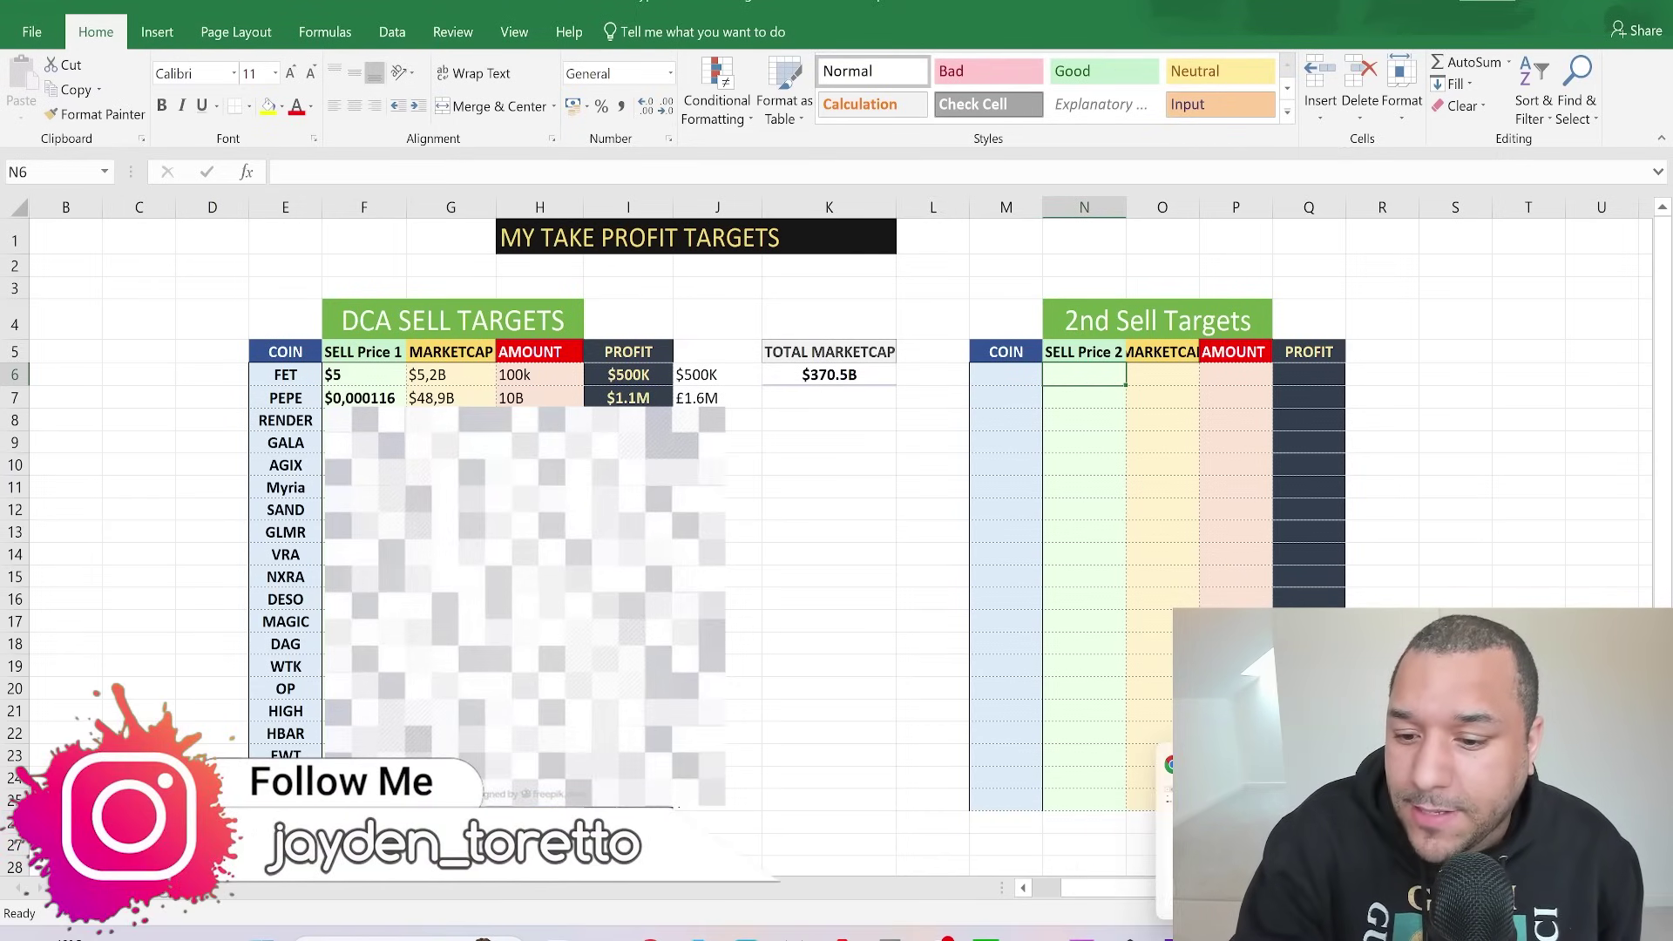
Step: Switch to the browser and view the Collections section of the Crypto Gains Patreon page again
key(alt+Tab)
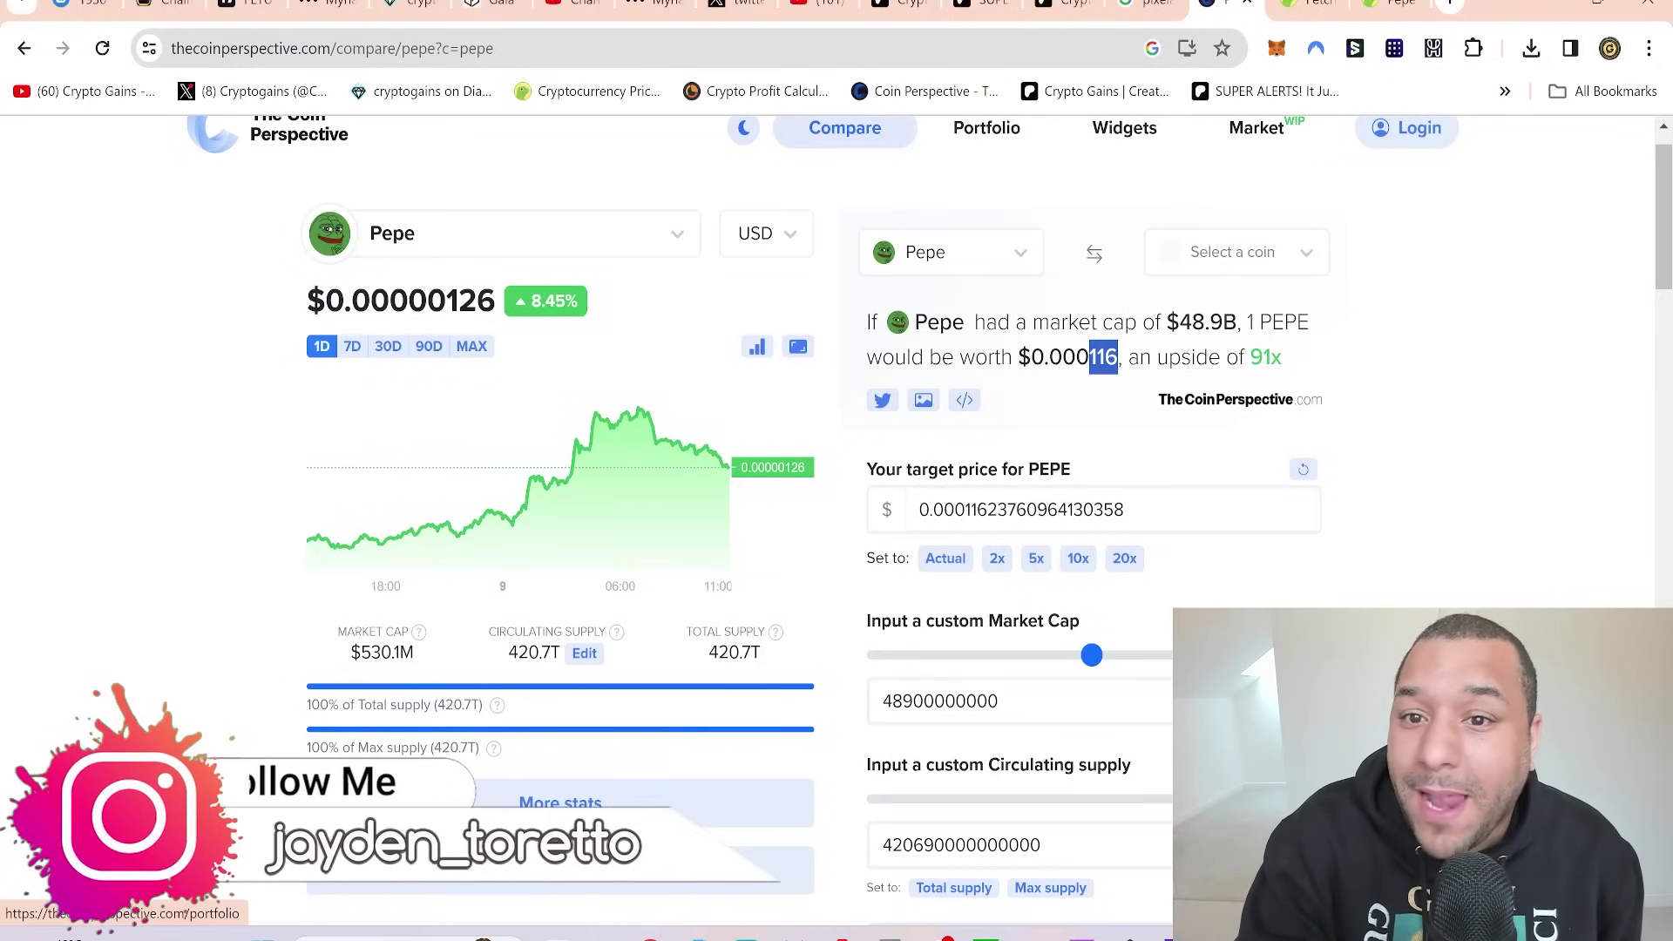
click(898, 4)
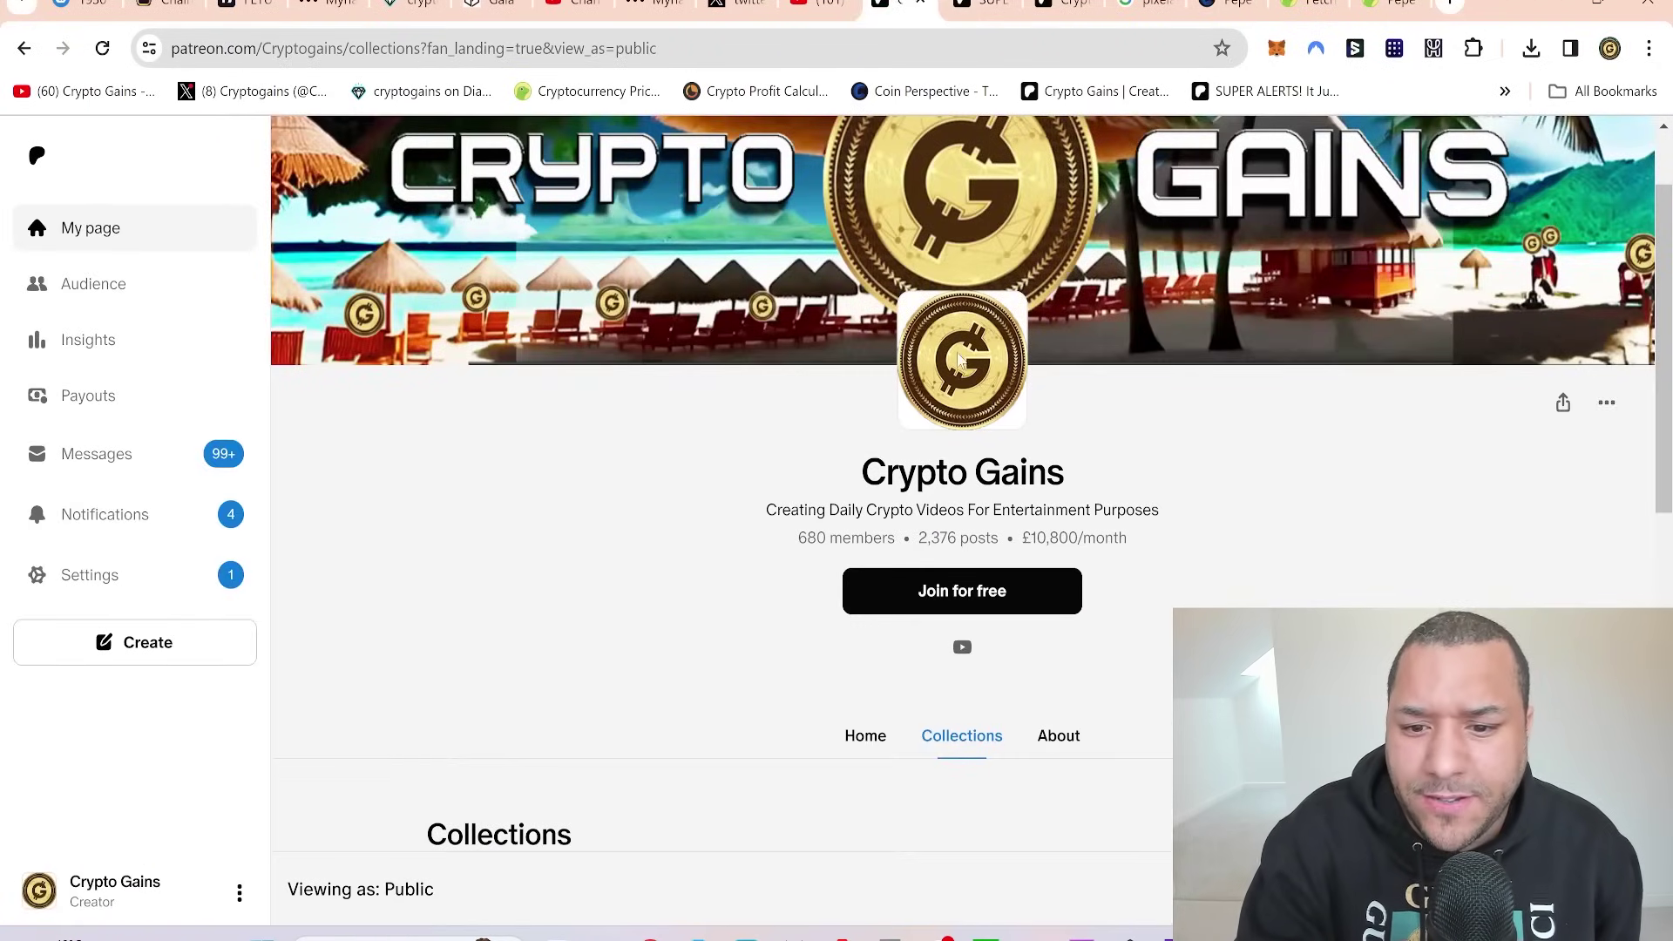
scroll(960, 360, down, 5)
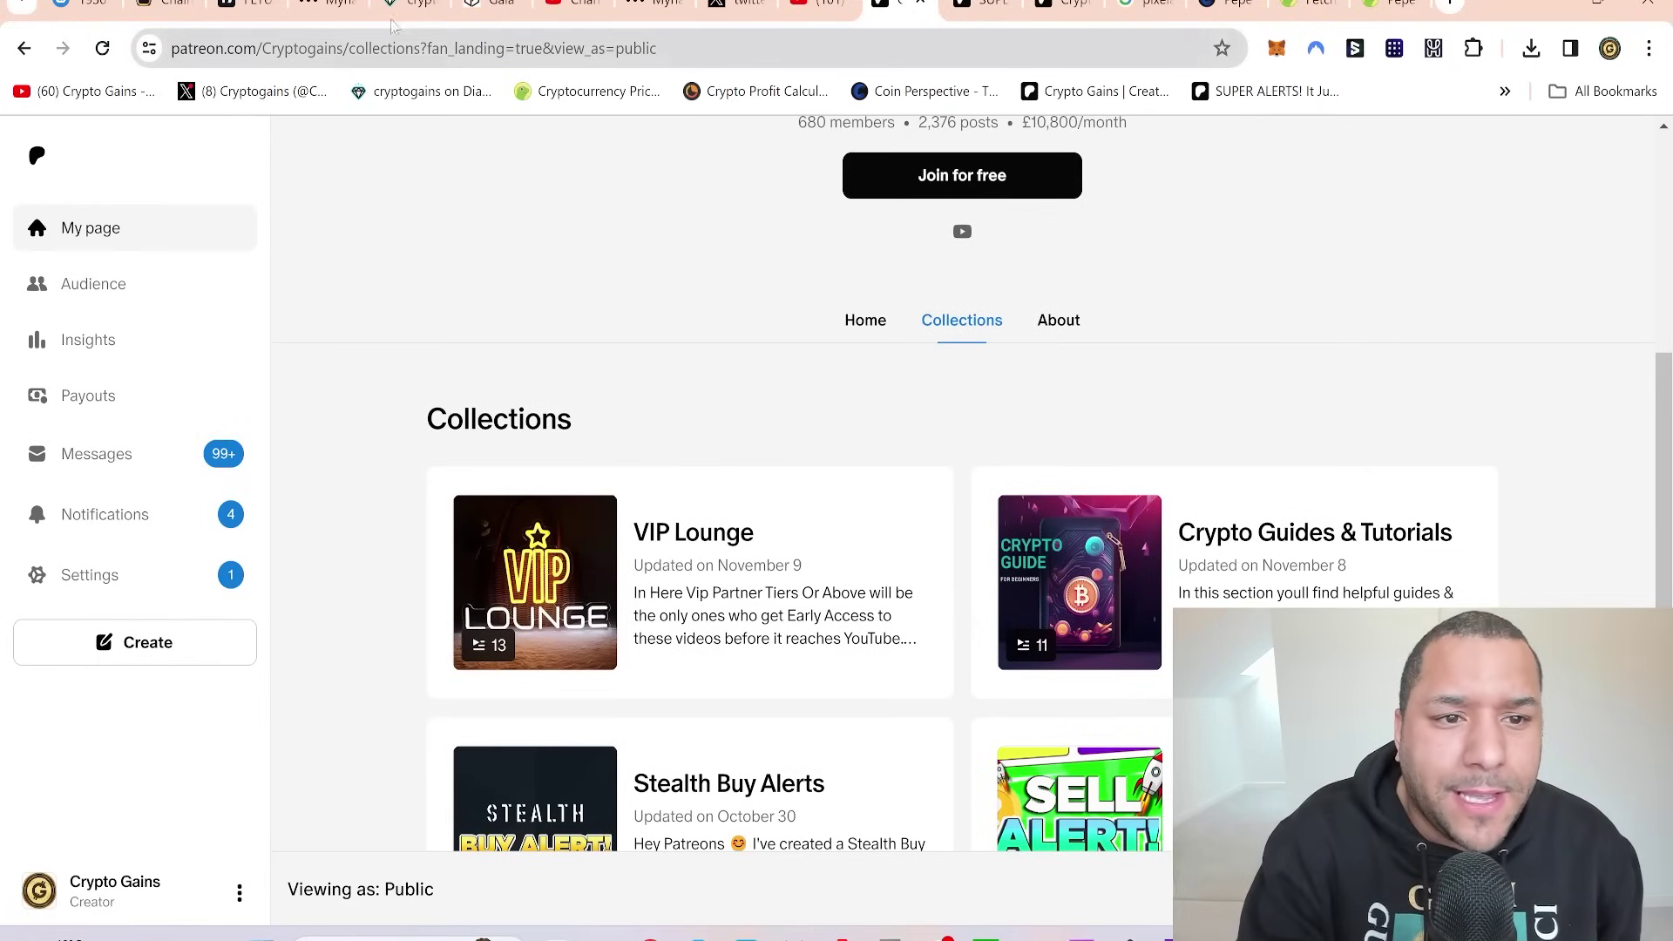
Step: Open the Crypto Gains Patreon home page and browse the membership tiers through to Crypto EXCLUSIVE VIP Partner
click(1100, 91)
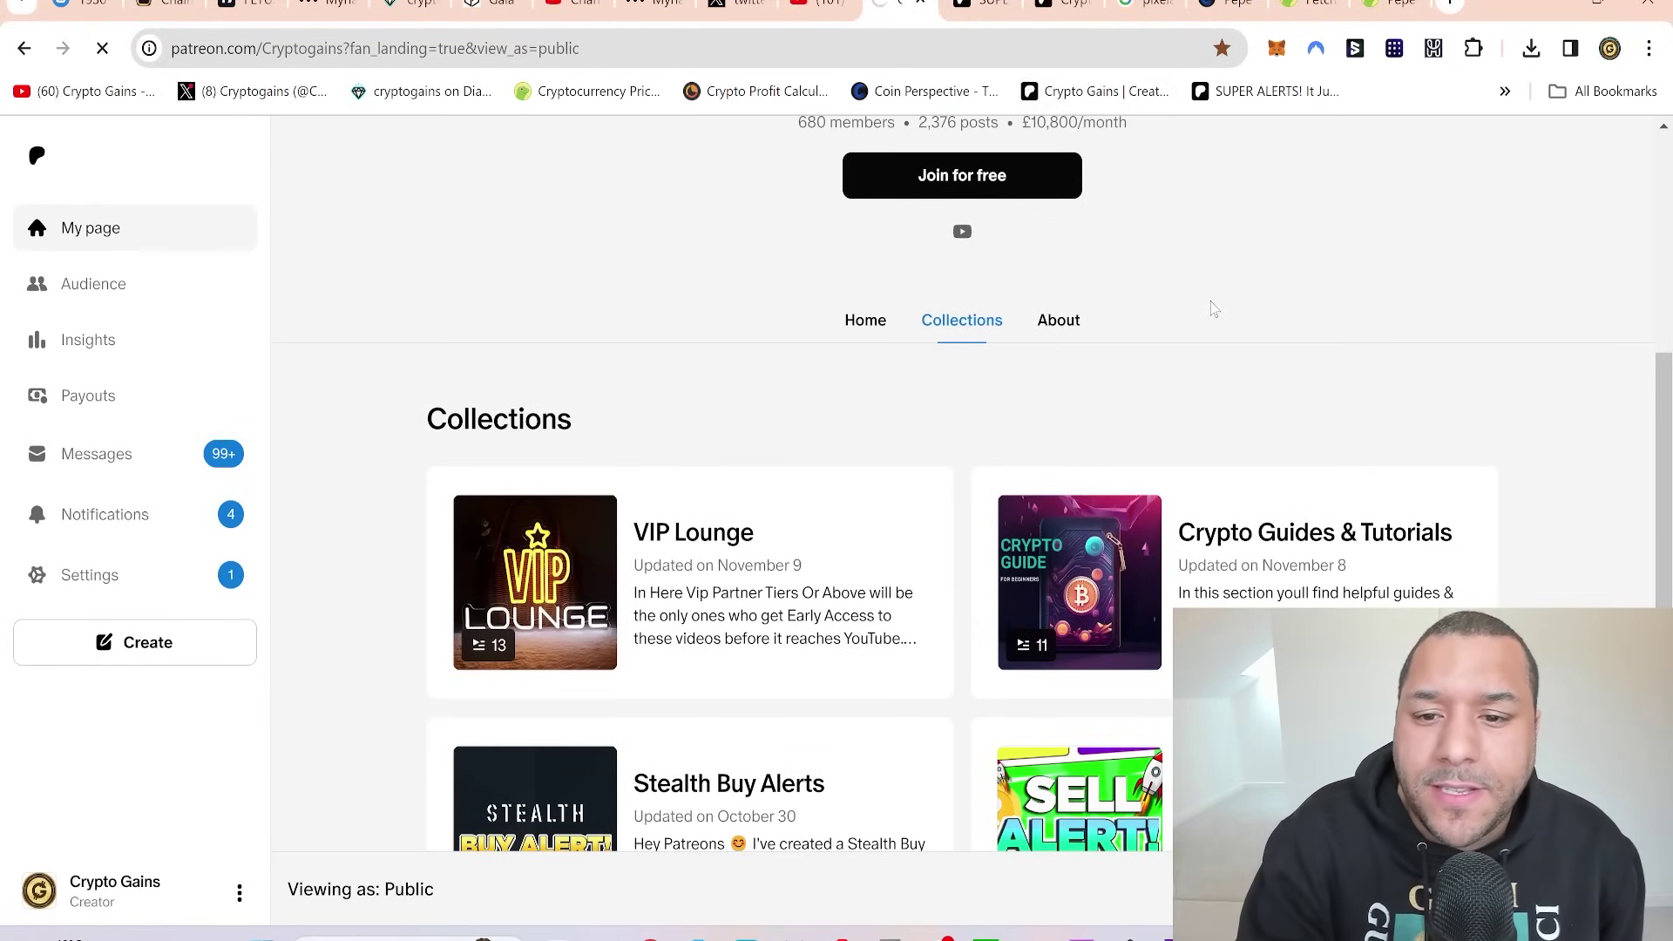
scroll(1213, 309, down, 8)
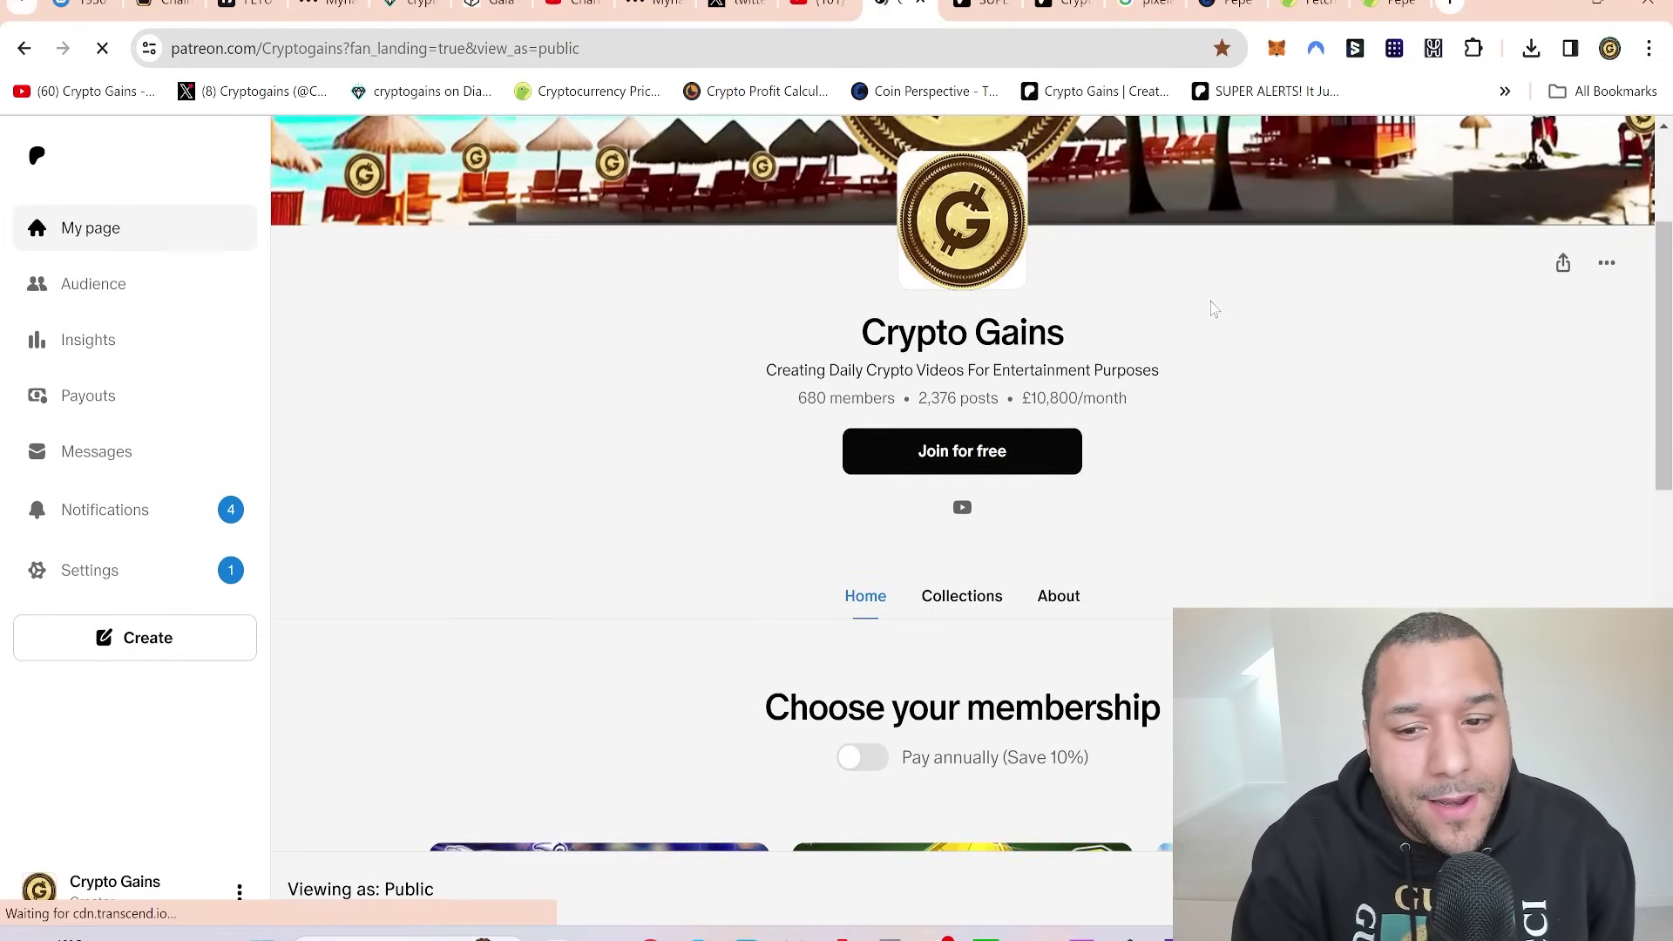
scroll(1214, 309, down, 1)
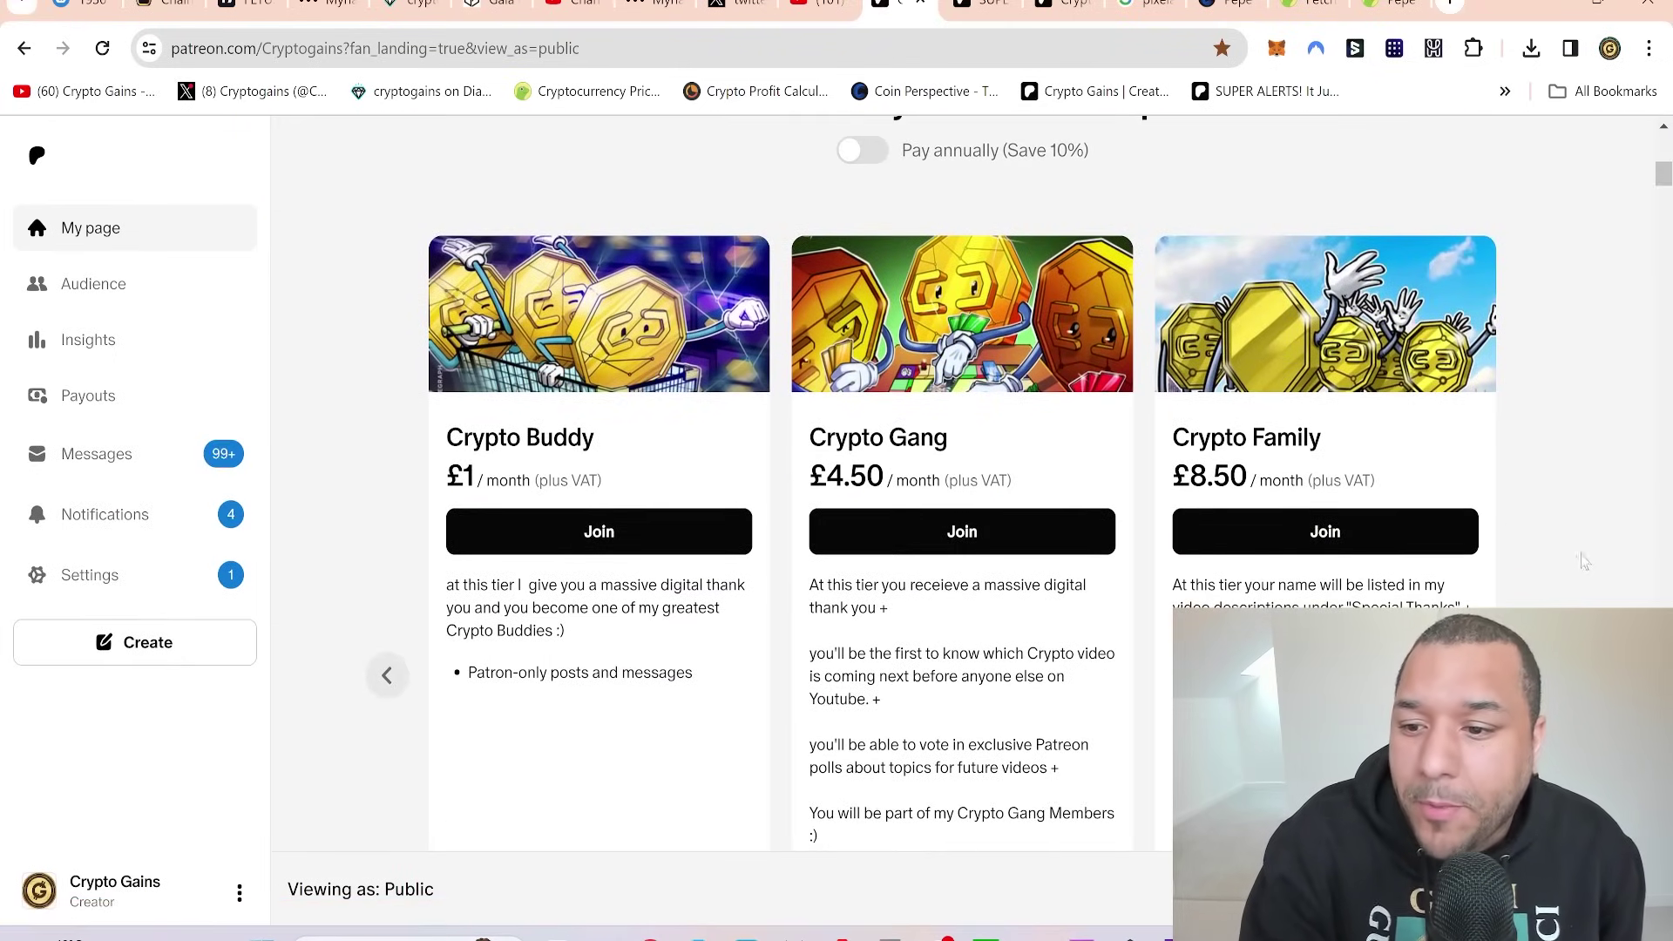
click(1540, 675)
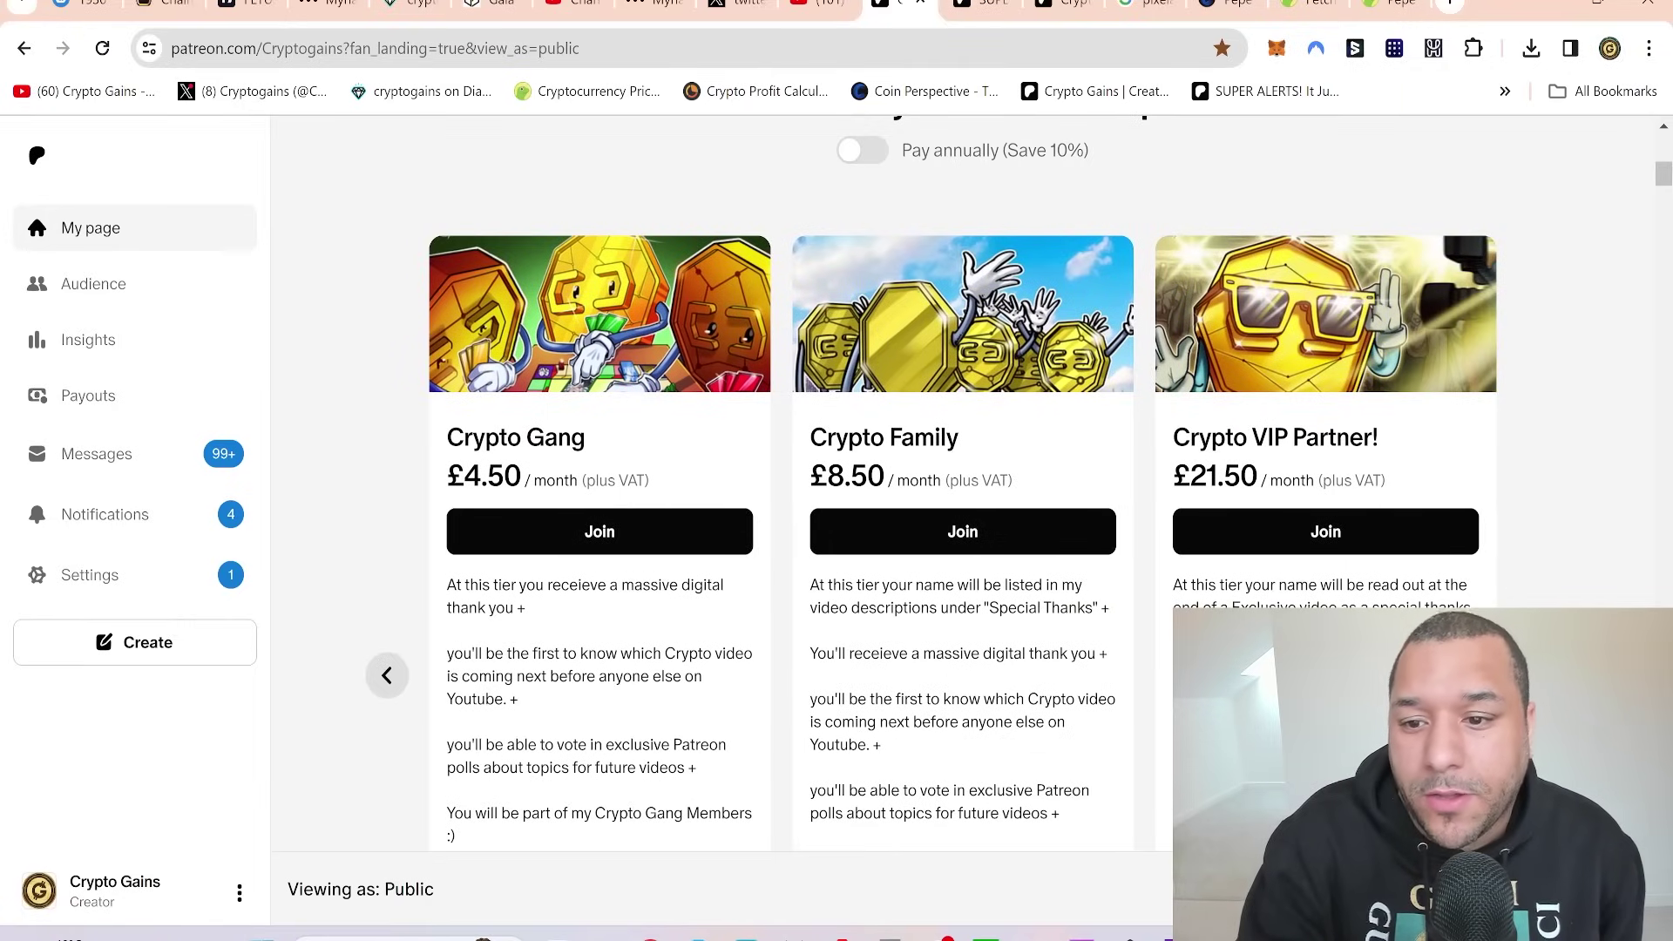
click(1540, 676)
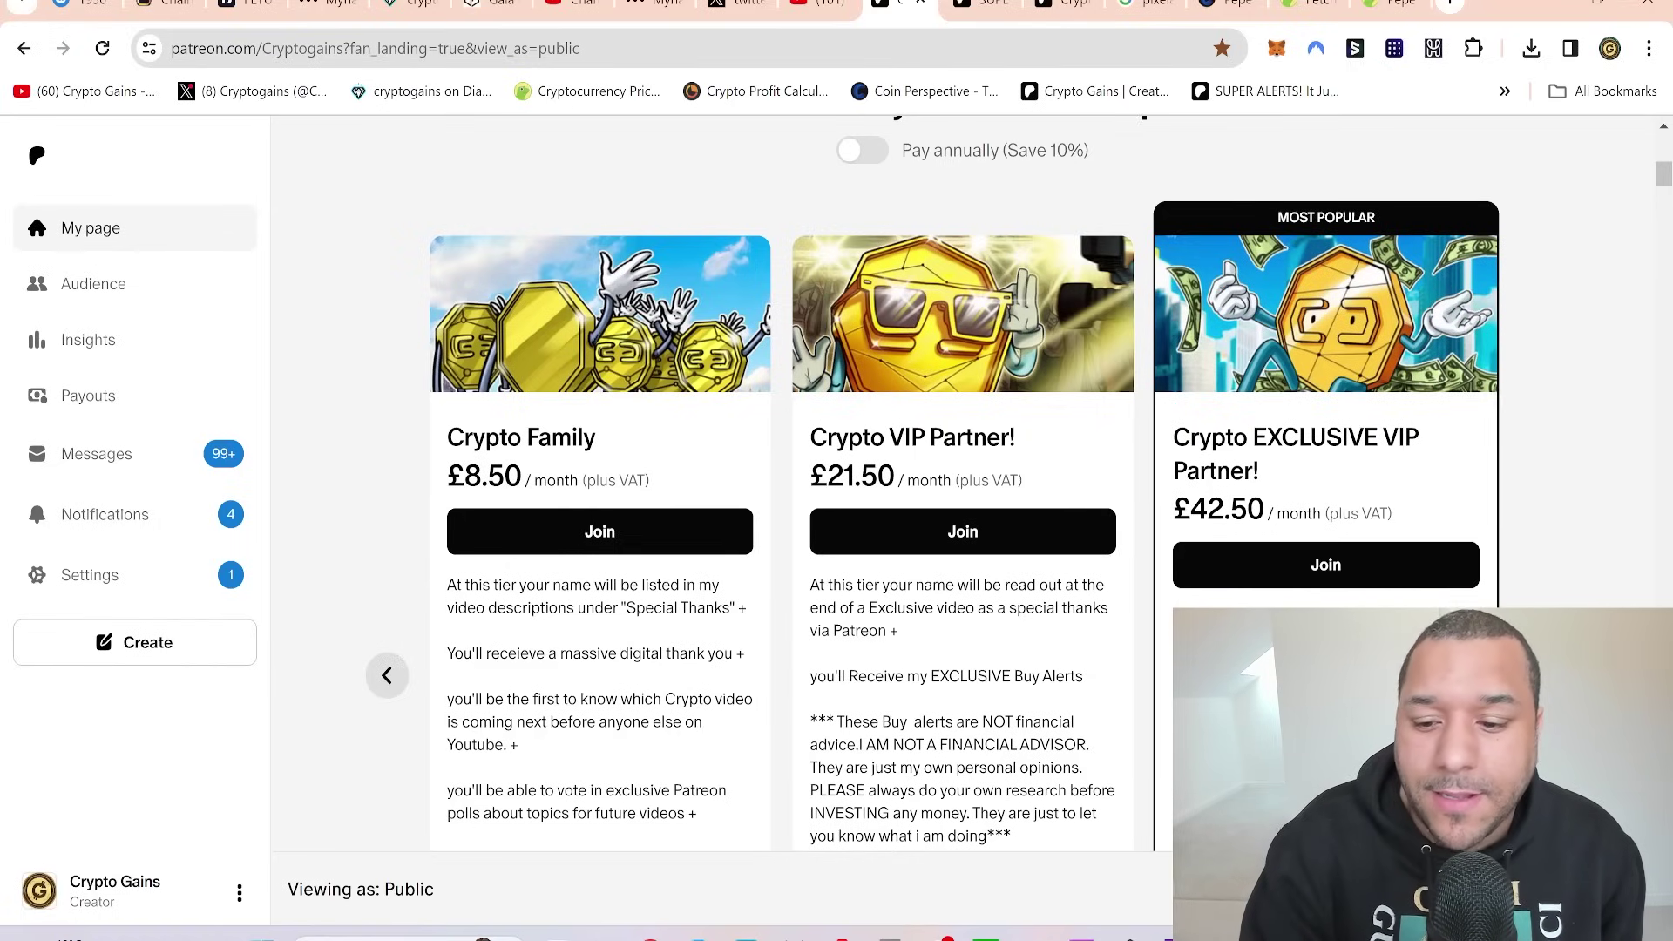
Step: Open the Collections section of the Crypto Gains page and look through its collections, including alerts, Glassnode charts and Crypto Spreadsheets
scroll(948, 349, up, 3)
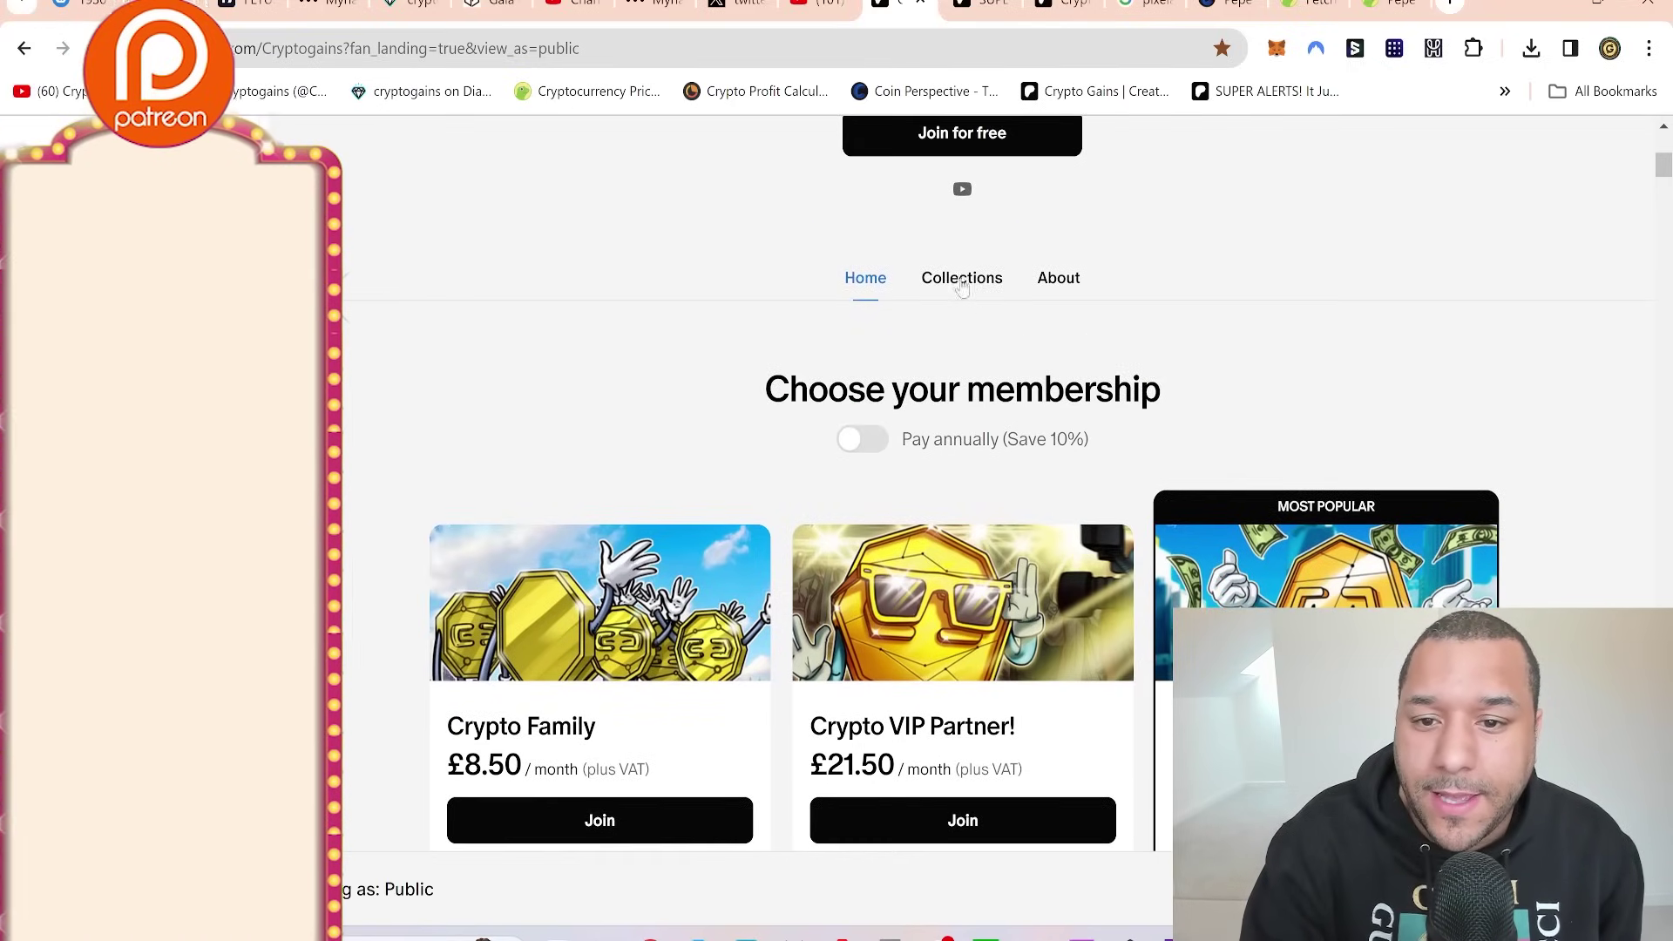
click(956, 281)
scroll(949, 290, down, 10)
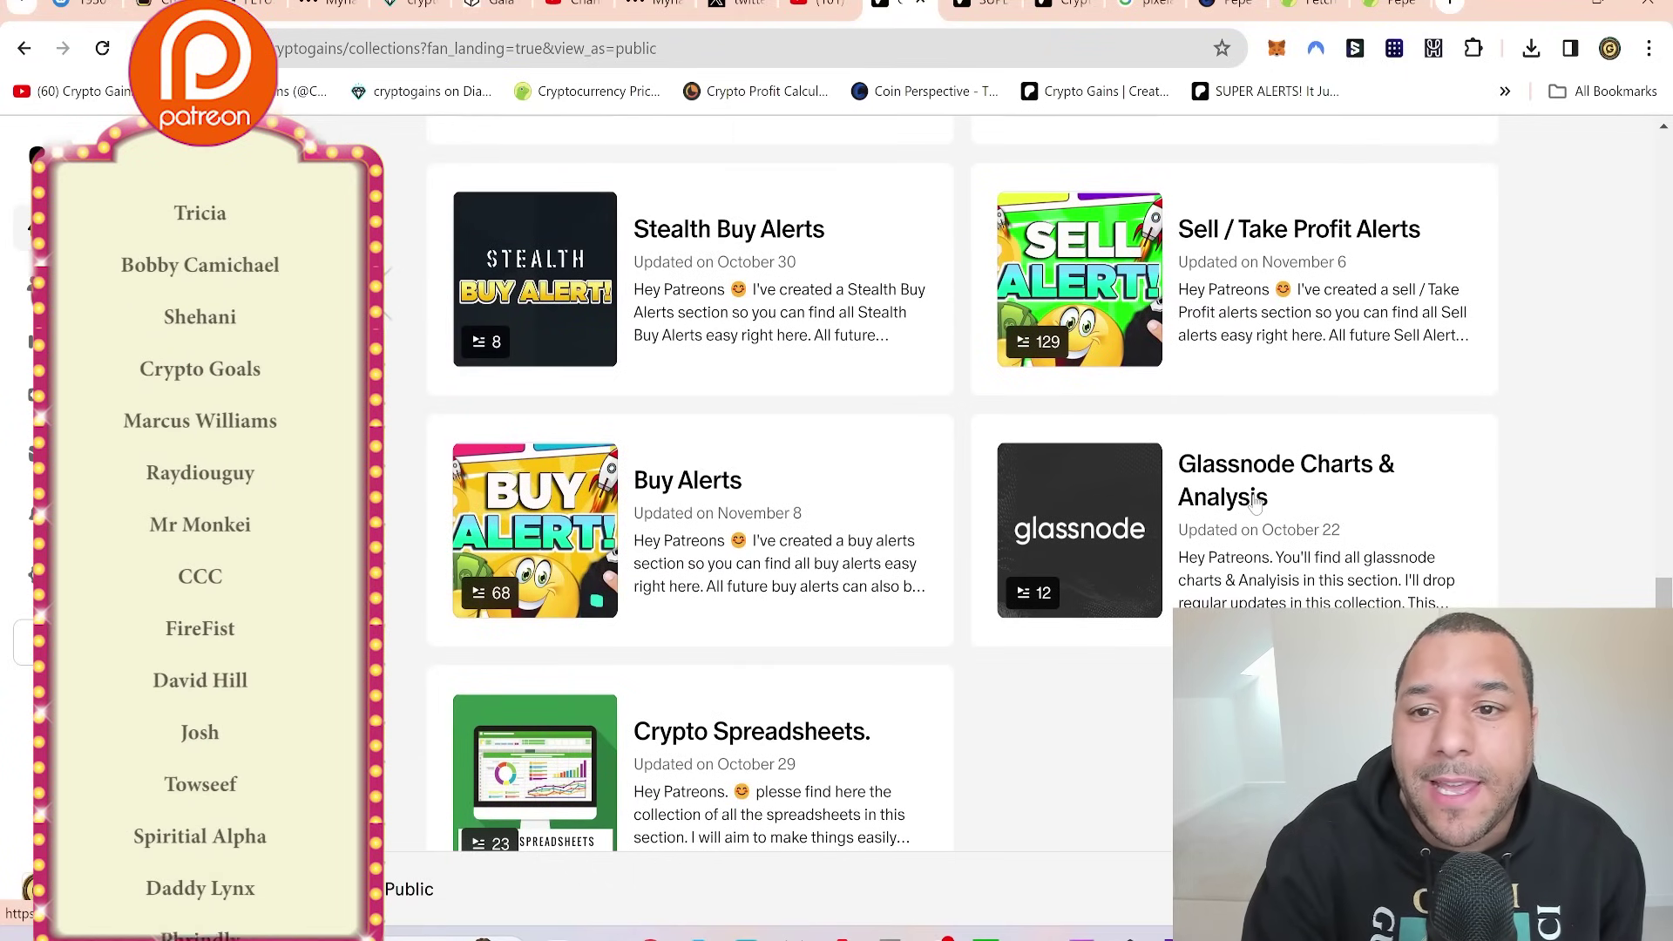
mouse_move(1213, 5)
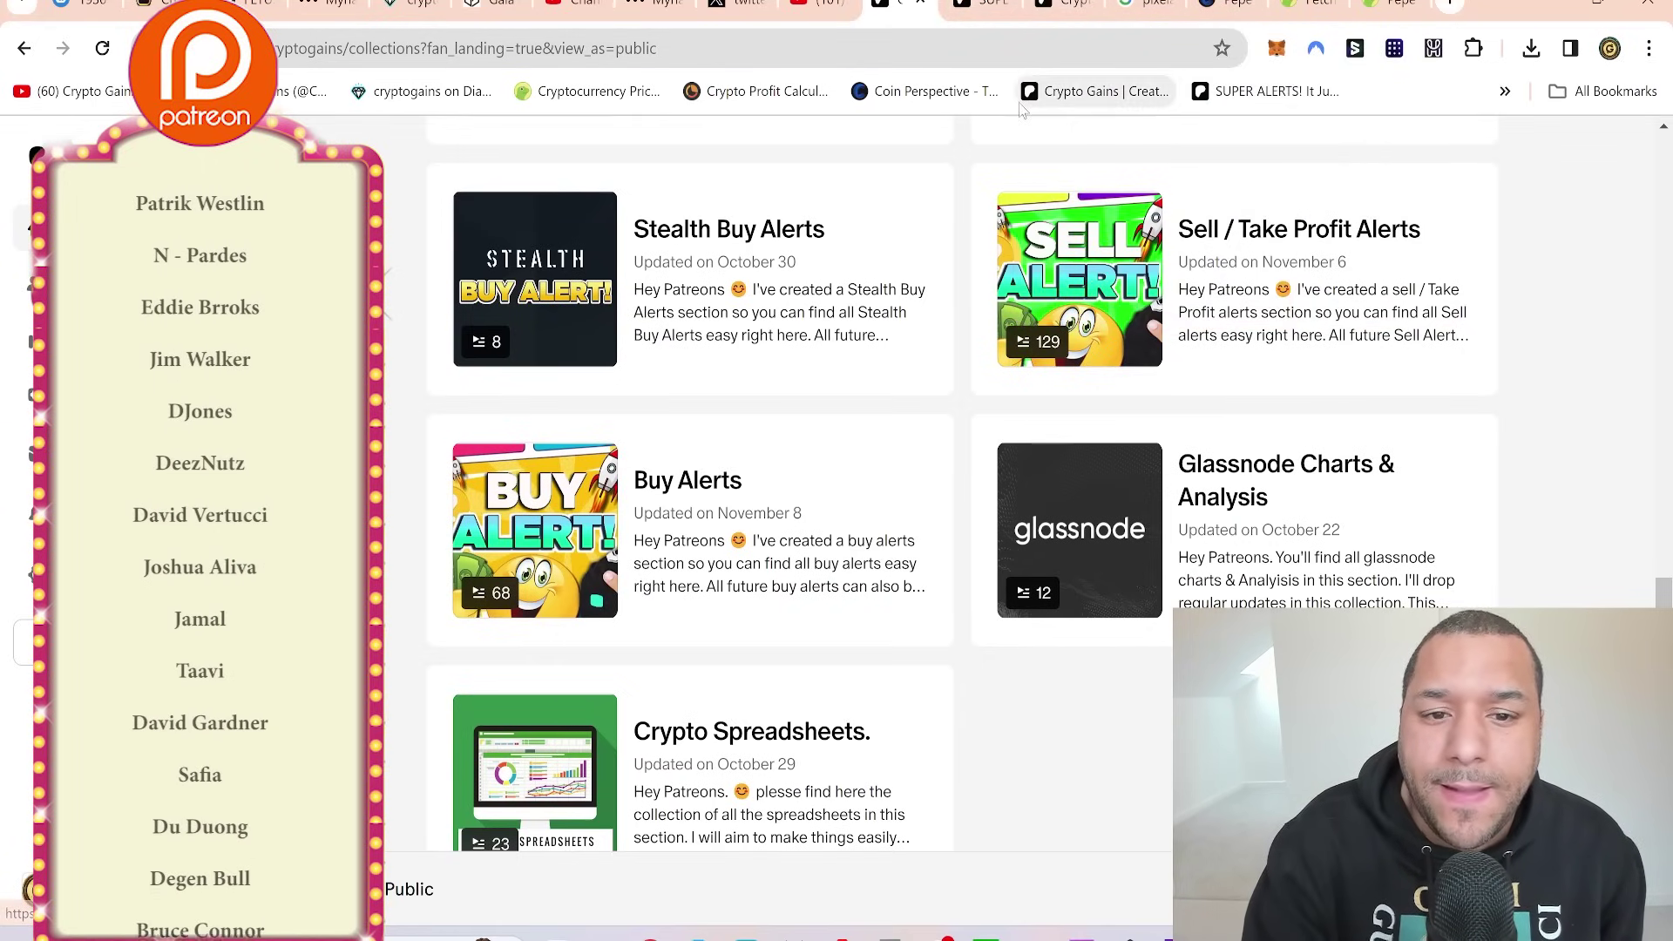
scroll(990, 429, up, 5)
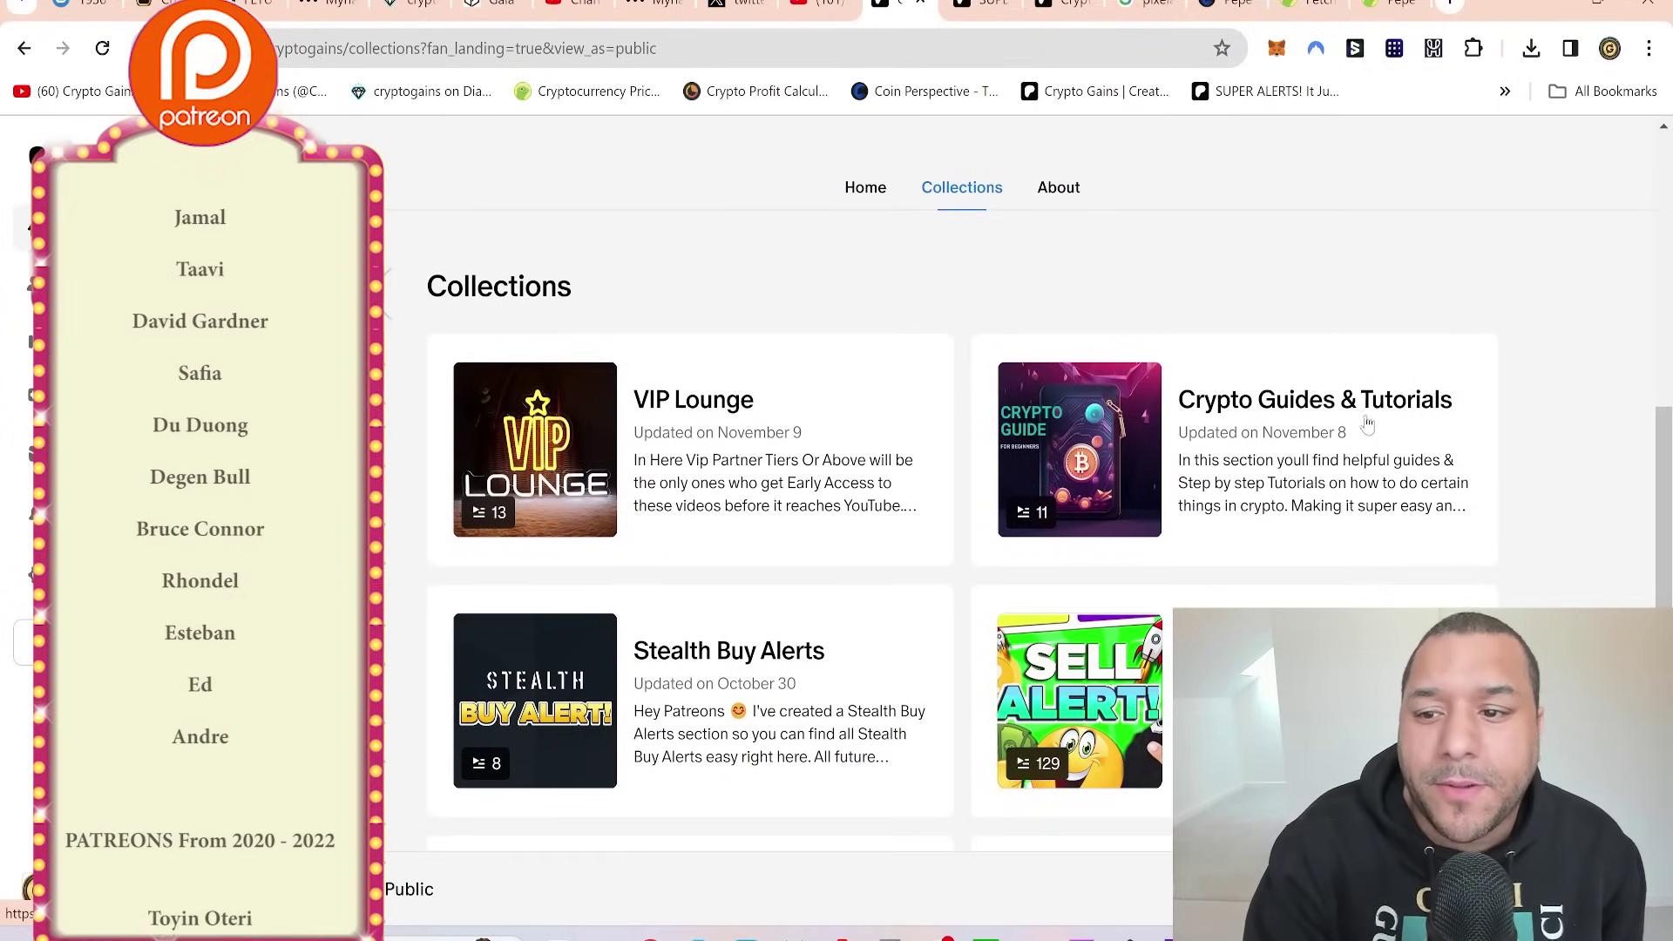